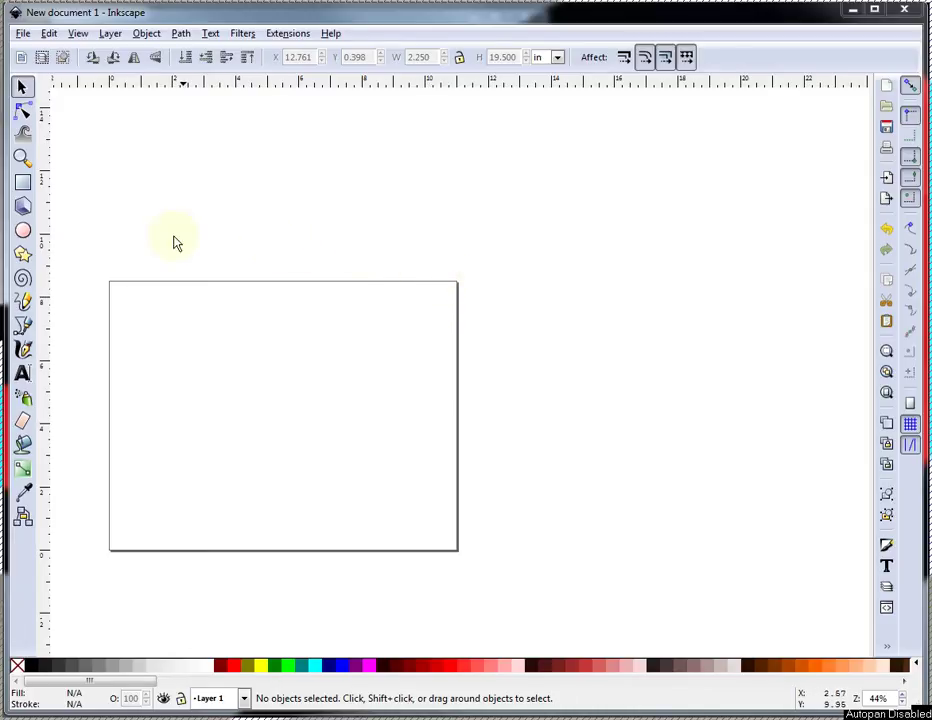
# Draw a long rectangle and move it up and right, above the page
pyautogui.click(22, 182)
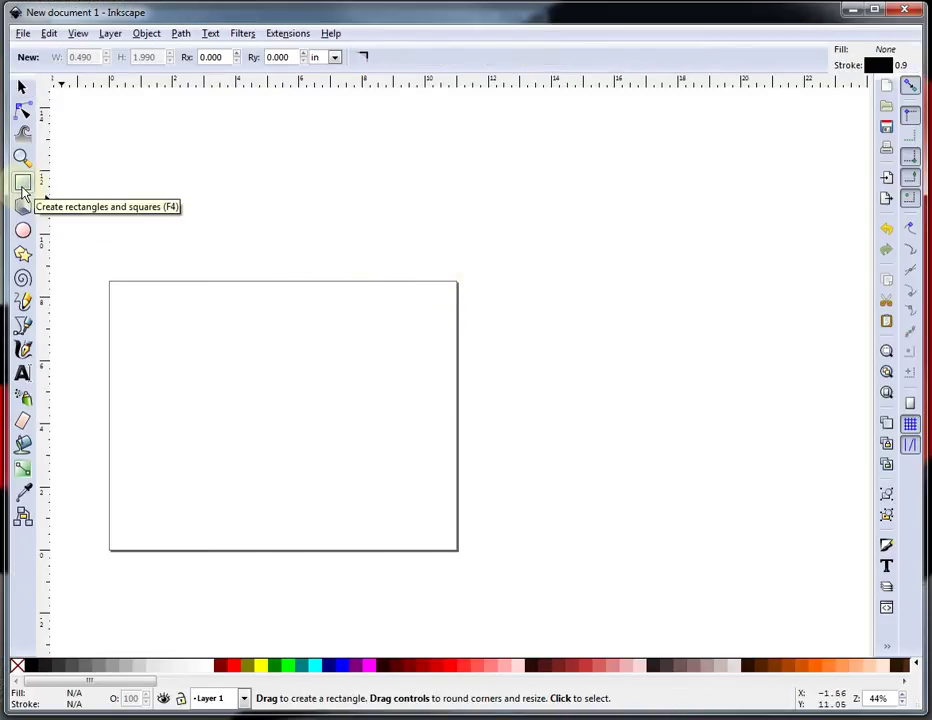
pyautogui.moveTo(208, 228); pyautogui.dragTo(654, 277)
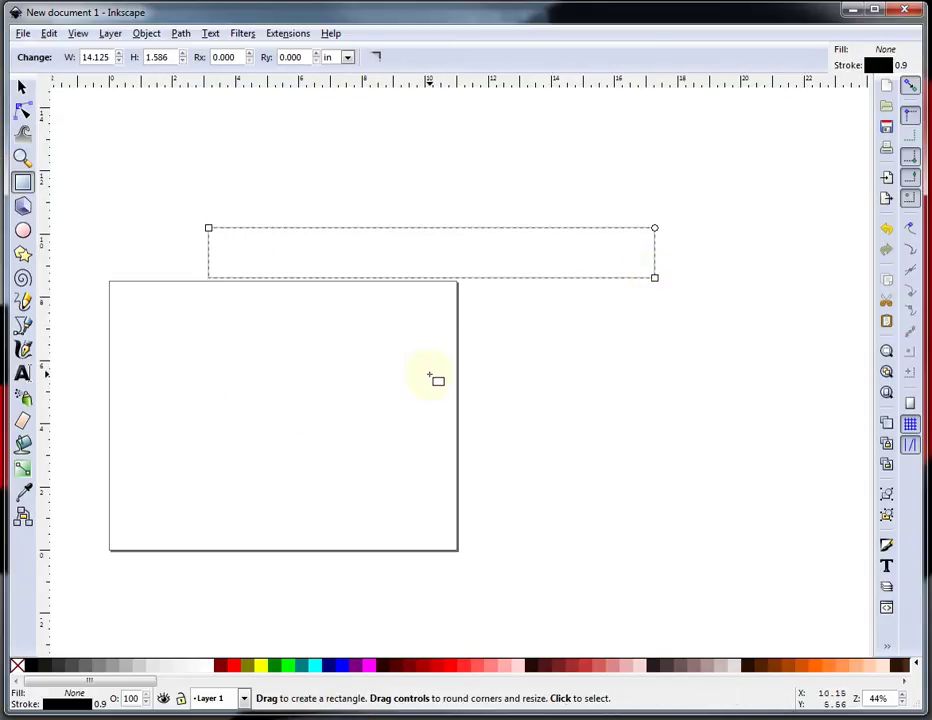
pyautogui.click(22, 88)
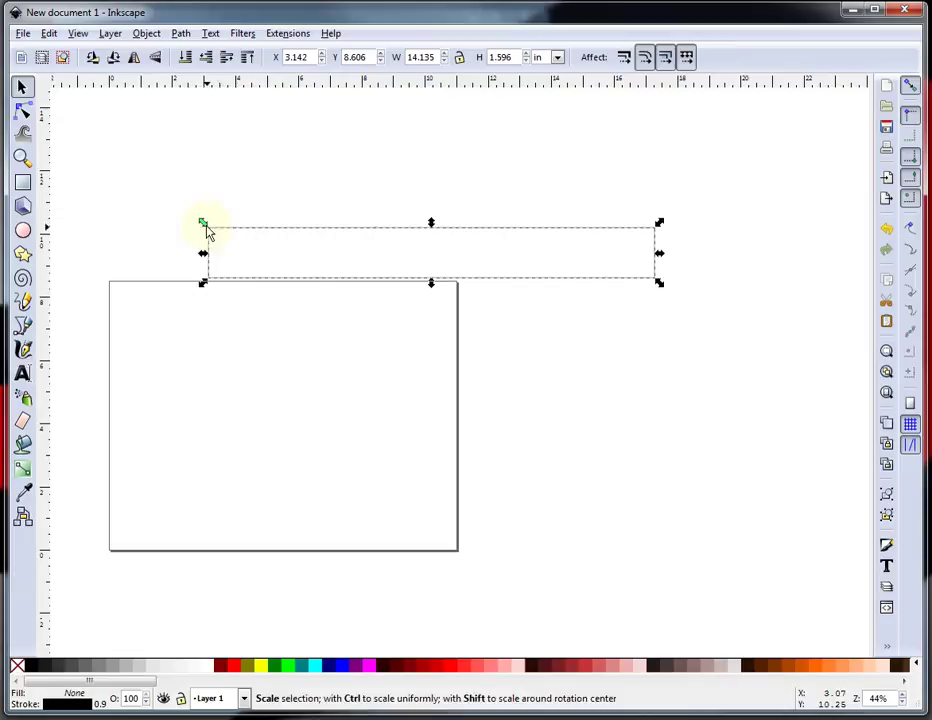
pyautogui.scroll(-2, 203, 232)
pyautogui.scroll(2, 491, 246)
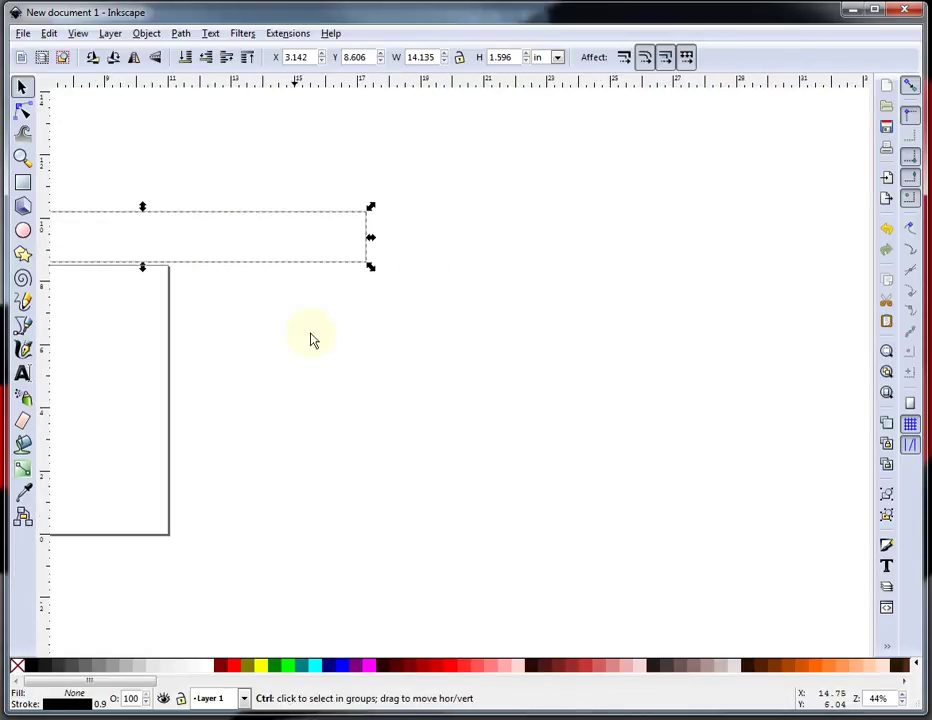
pyautogui.scroll(-2, 353, 320)
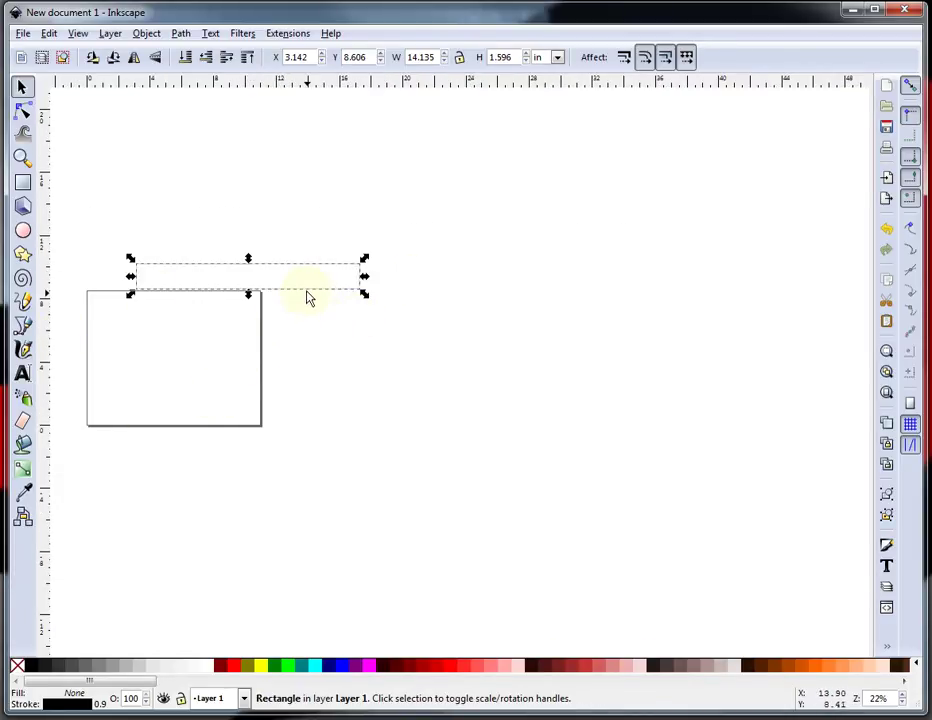
pyautogui.moveTo(329, 283); pyautogui.dragTo(468, 238)
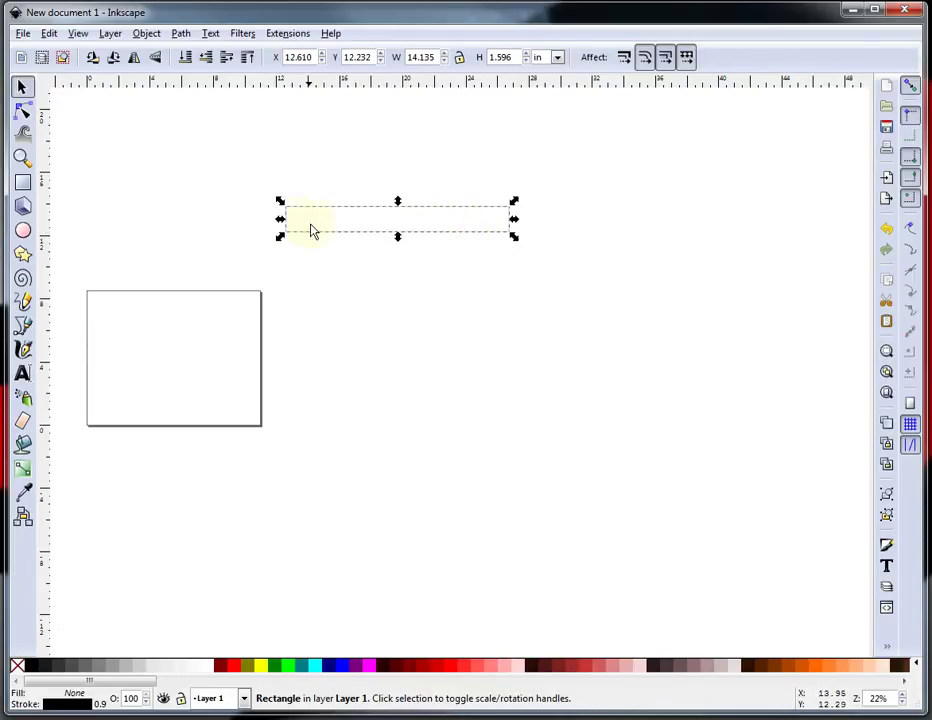
# Resize the rectangle to 25.5 in wide by 1.5 in tall
pyautogui.doubleClick(433, 57)
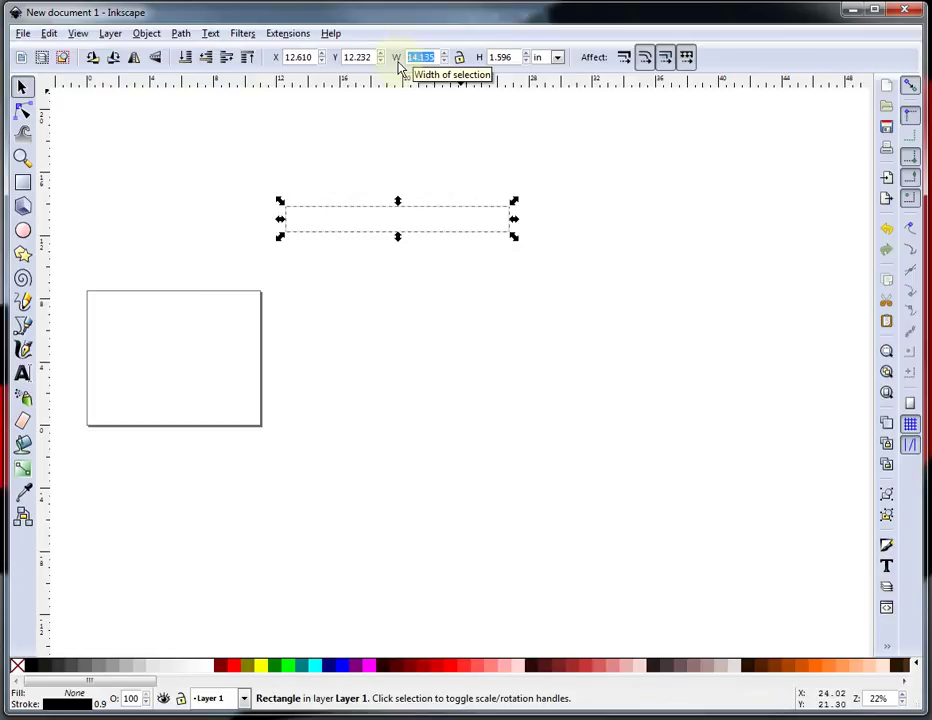
pyautogui.write('25')
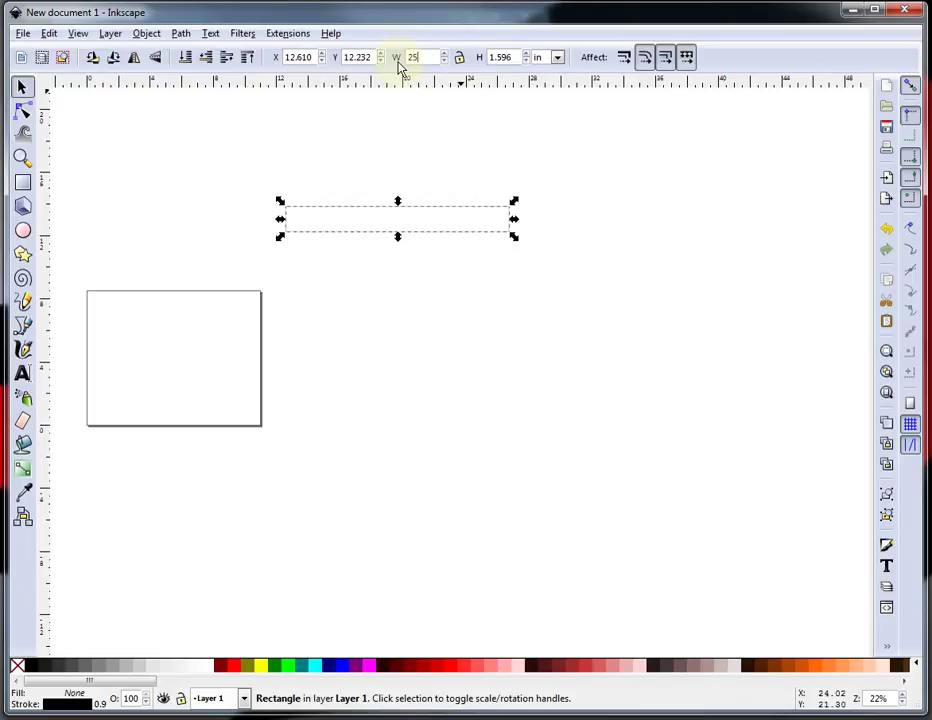
pyautogui.write('.5')
pyautogui.press('Return')
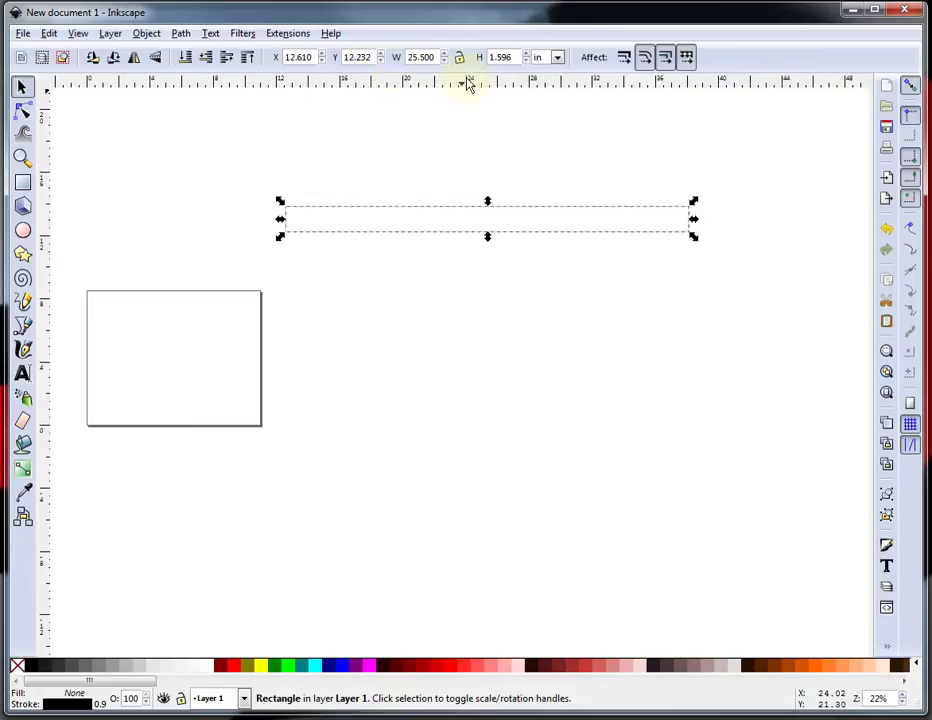
pyautogui.click(512, 57)
pyautogui.press('BackSpace')
pyautogui.press('Return')
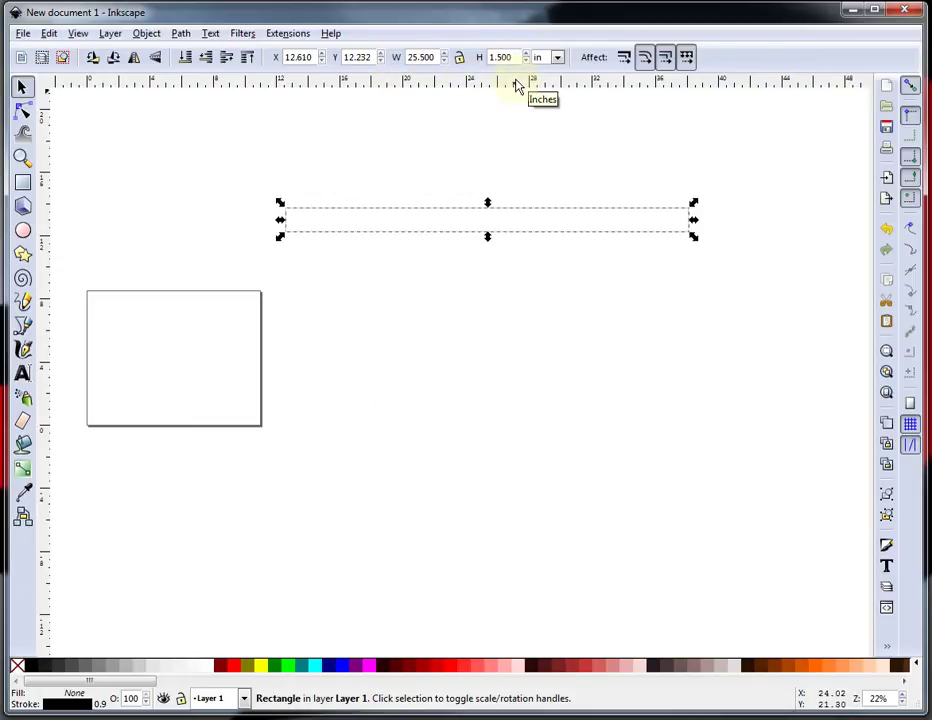
pyautogui.click(556, 192)
pyautogui.click(577, 231)
# Draw a tall rectangle below the strip and set its height to 19.5 in
pyautogui.click(22, 181)
pyautogui.moveTo(352, 296); pyautogui.dragTo(395, 516)
pyautogui.click(24, 89)
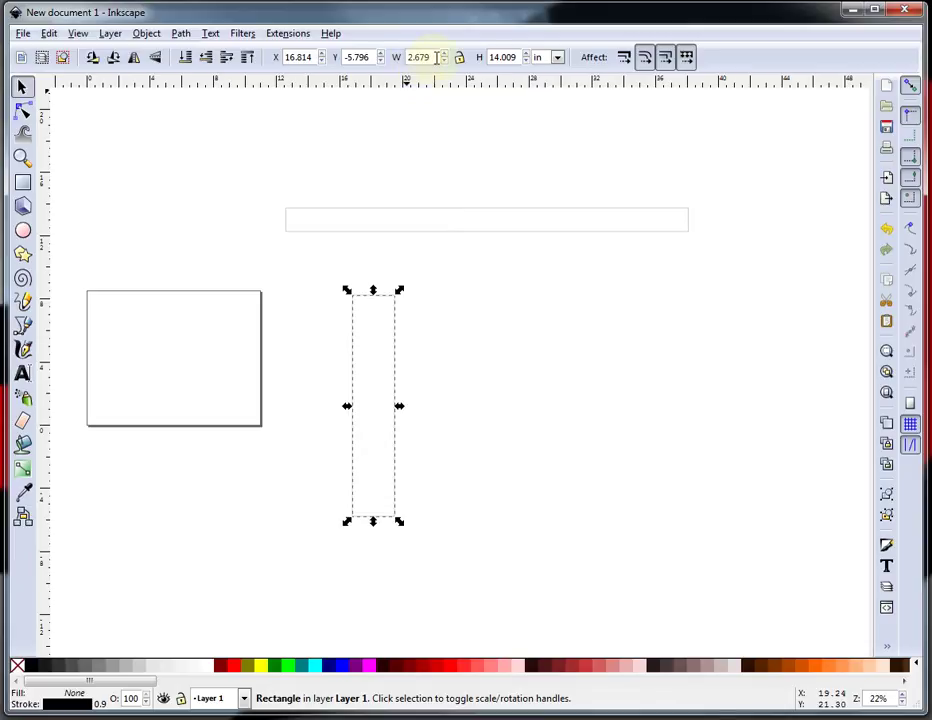
pyautogui.click(520, 57)
pyautogui.write('19')
pyautogui.press('Return')
pyautogui.click(556, 379)
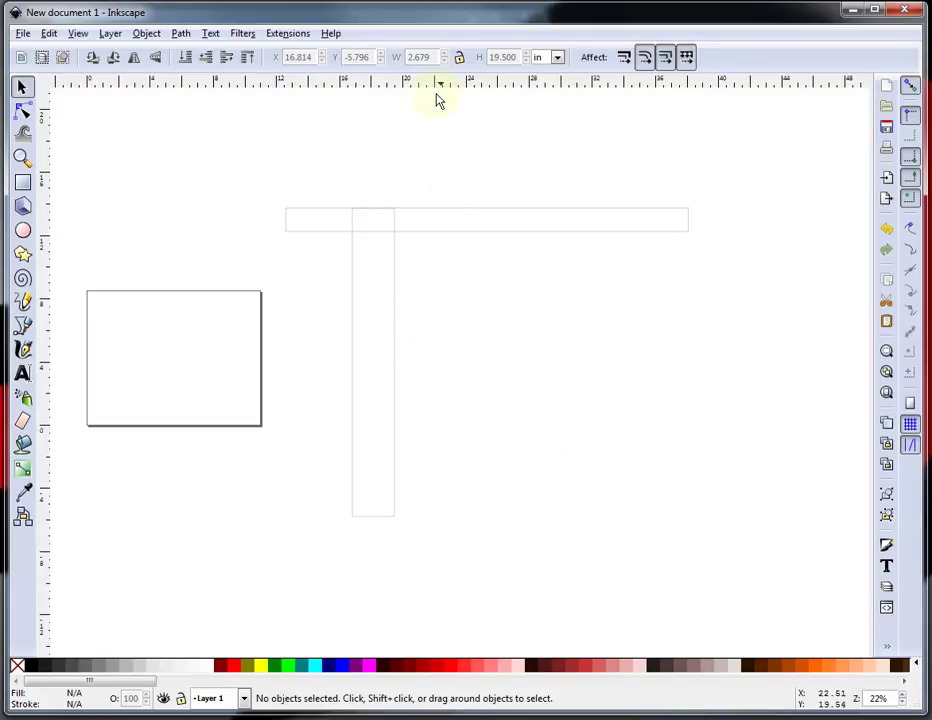
# Set its width to 2.25 in and move it under the long rectangle's left end
pyautogui.click(392, 281)
pyautogui.moveTo(435, 58); pyautogui.dragTo(396, 57)
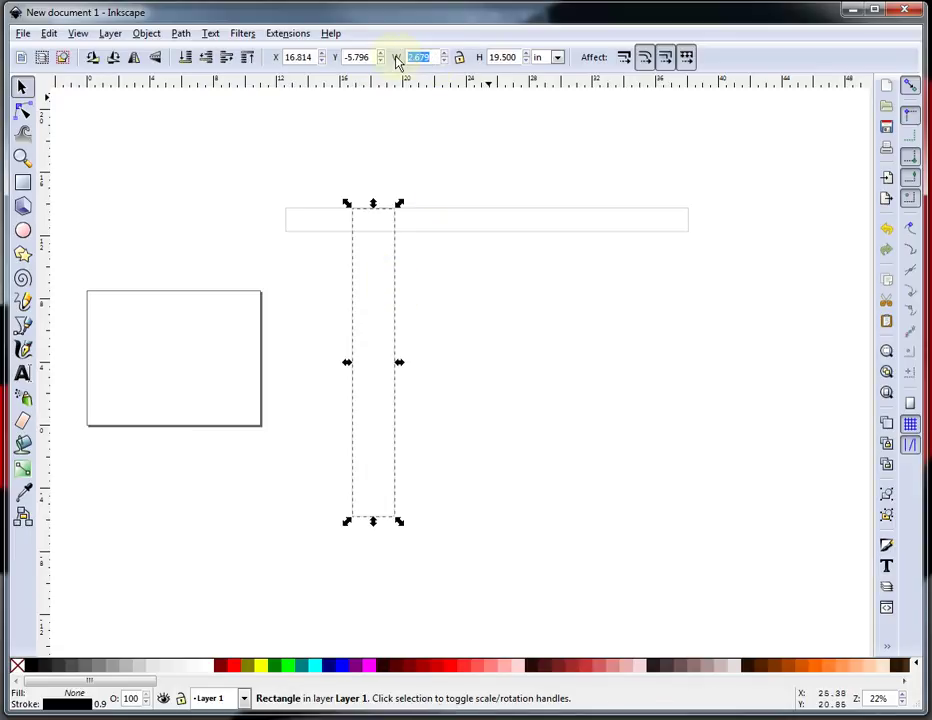
pyautogui.write('2.25')
pyautogui.press('Return')
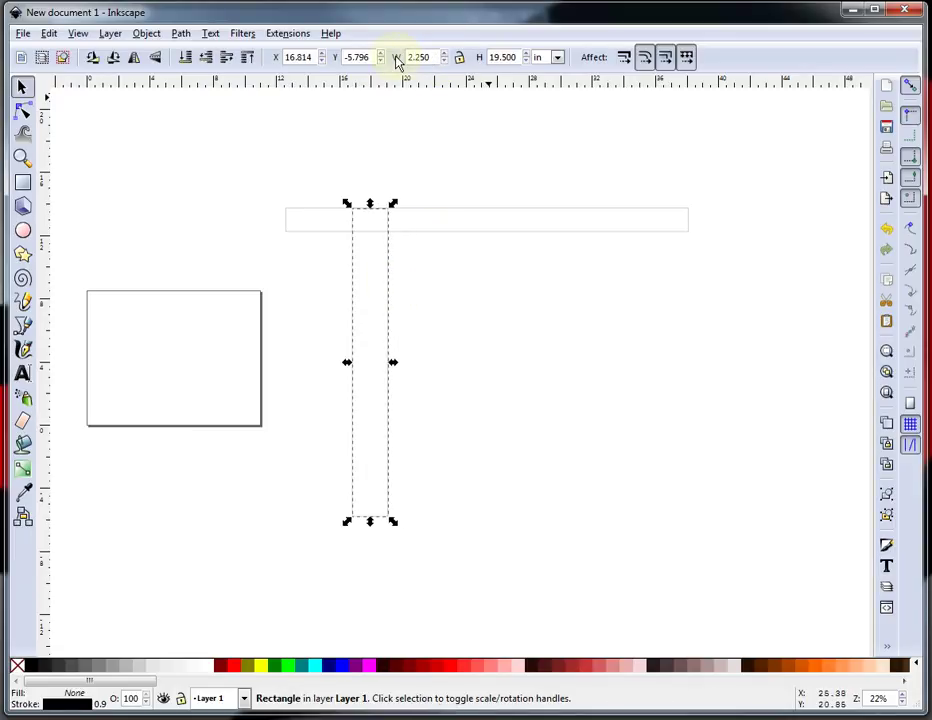
pyautogui.click(420, 437)
pyautogui.moveTo(391, 283); pyautogui.dragTo(358, 330)
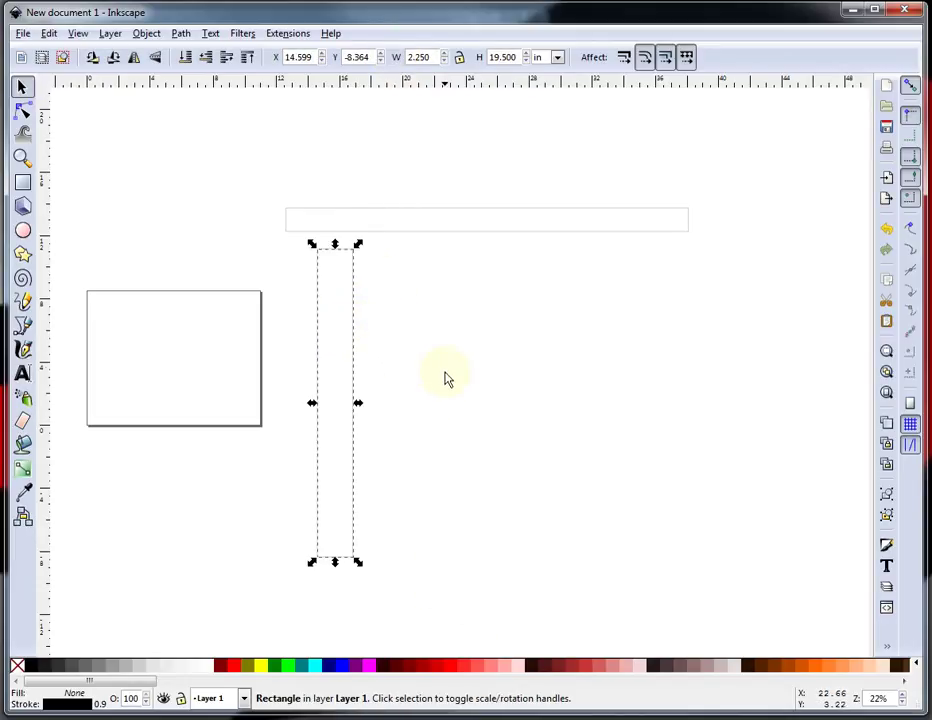
pyautogui.scroll(1, 341, 620)
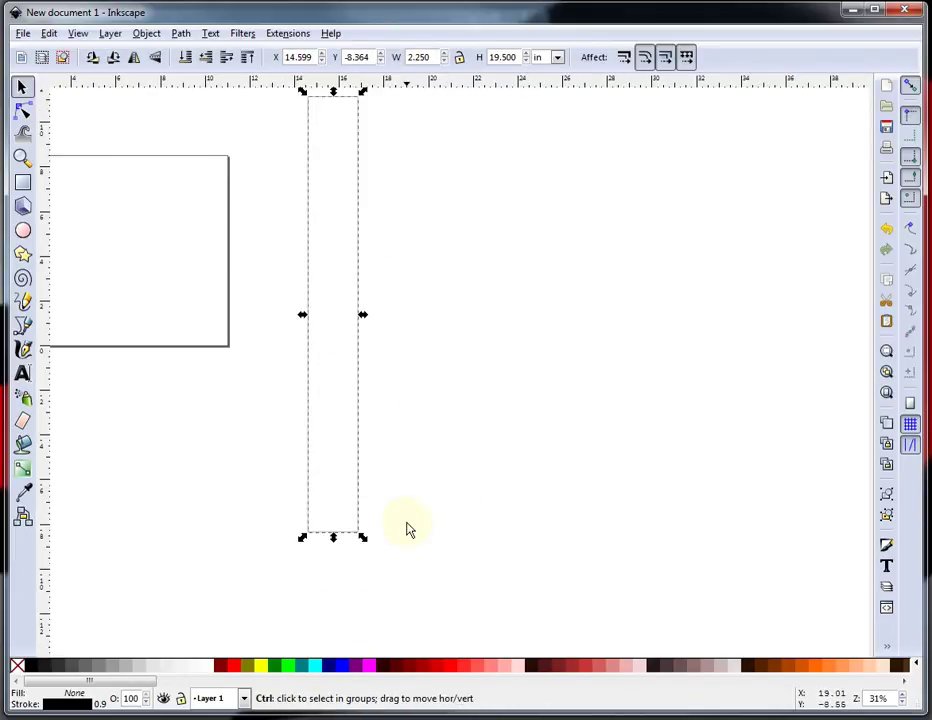
pyautogui.scroll(1, 437, 543)
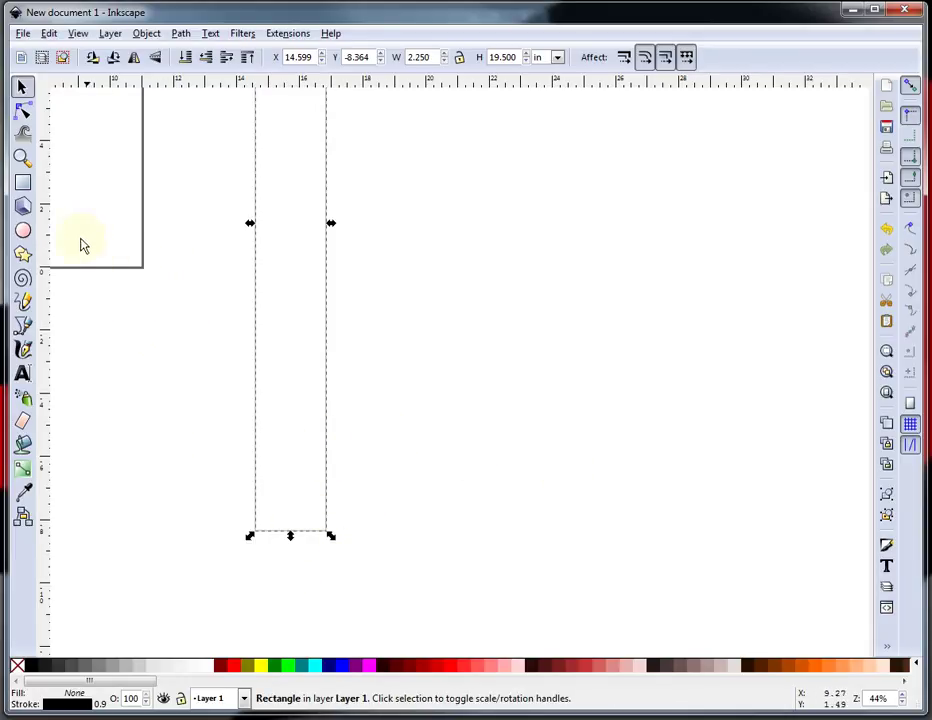
# Draw a small rectangle right of the tall one, first giving it a 0.25 in width
pyautogui.click(22, 182)
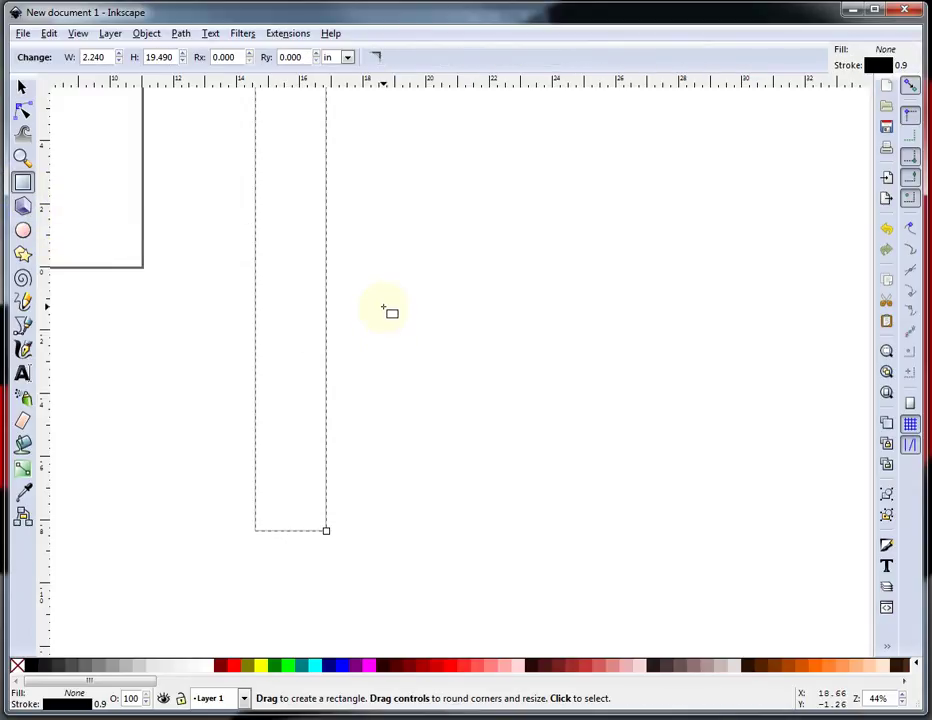
pyautogui.moveTo(383, 307); pyautogui.dragTo(425, 440)
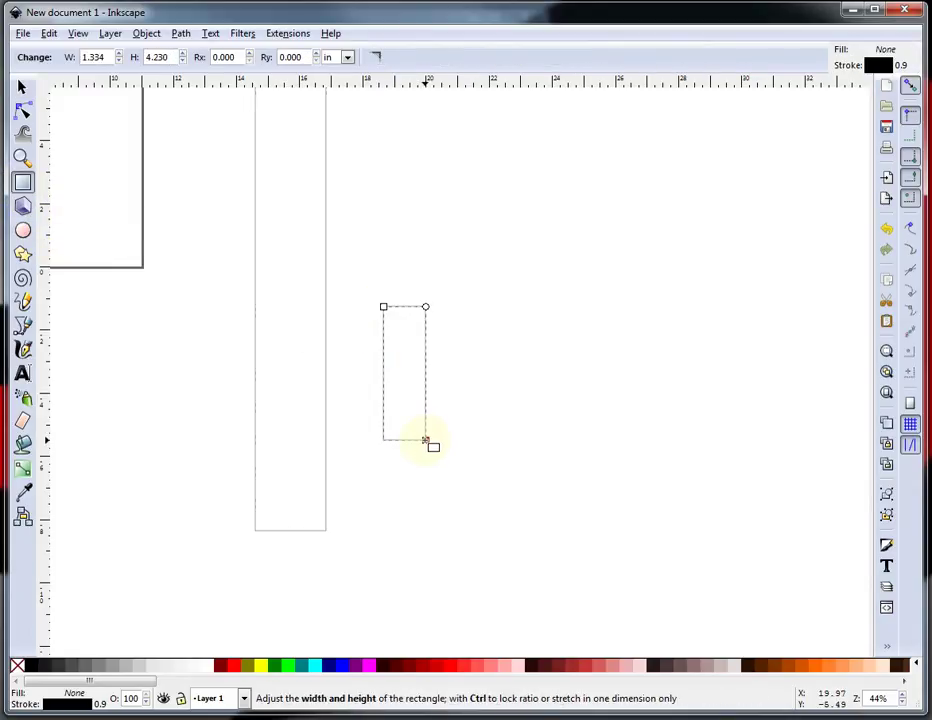
pyautogui.click(23, 89)
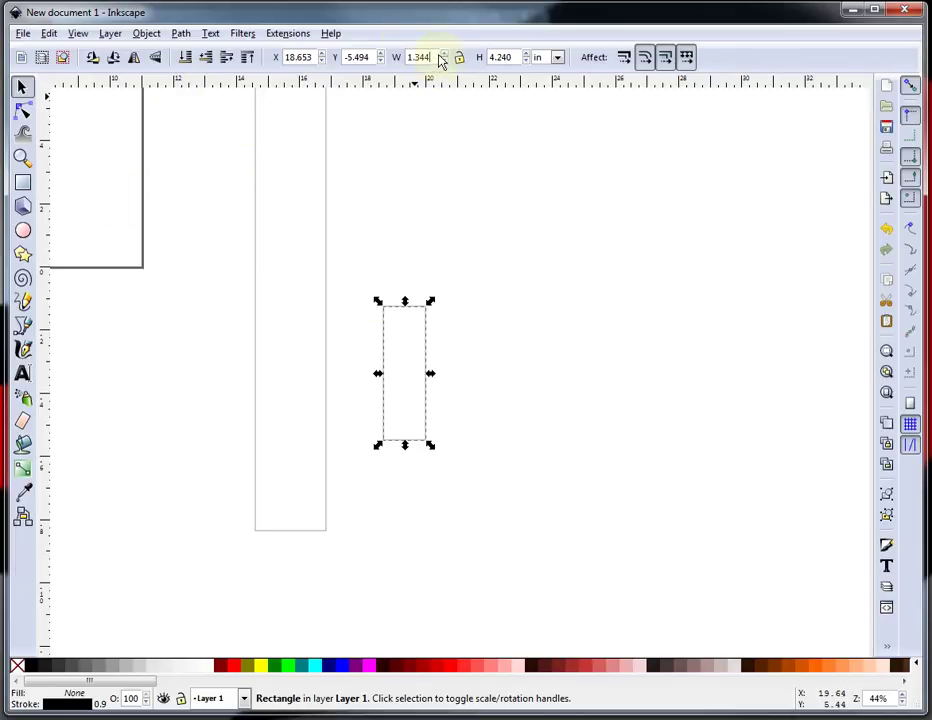
pyautogui.moveTo(430, 57); pyautogui.dragTo(371, 60)
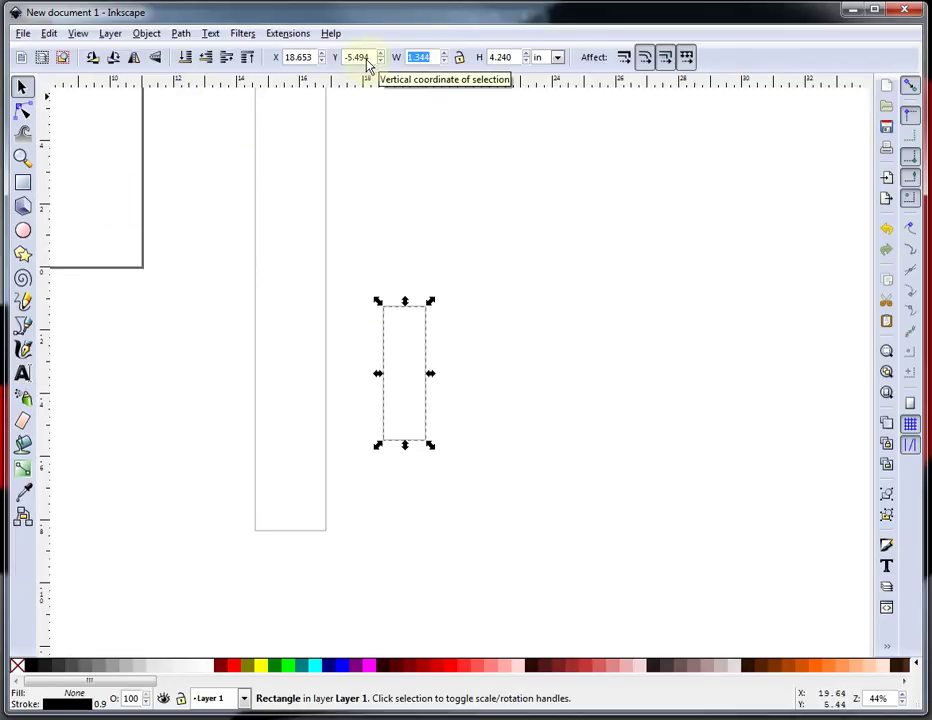
pyautogui.press('BackSpace')
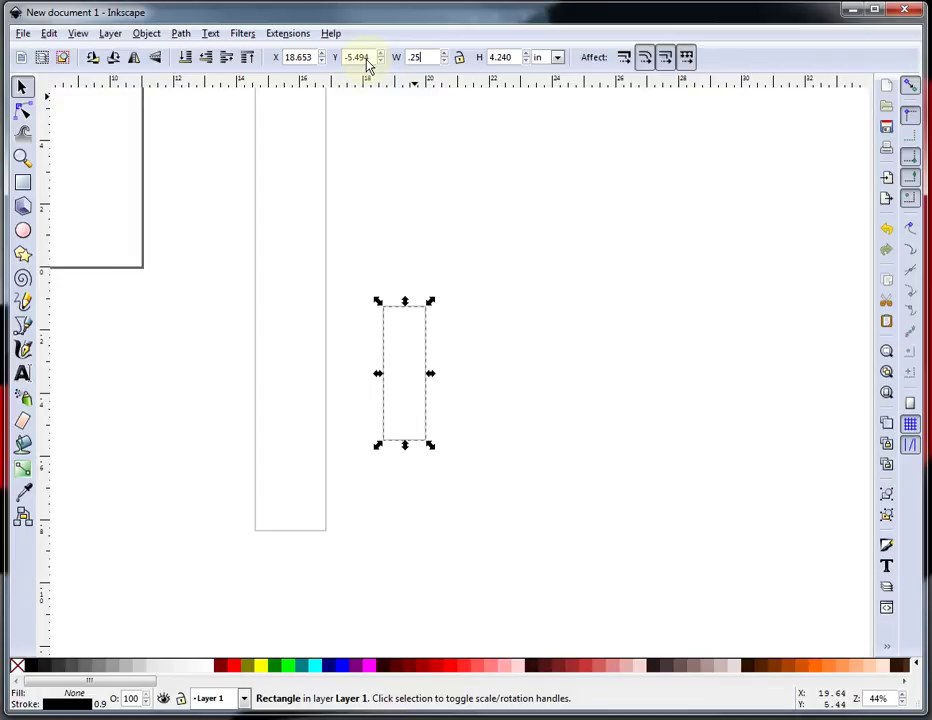
pyautogui.write('.25')
pyautogui.press('Return')
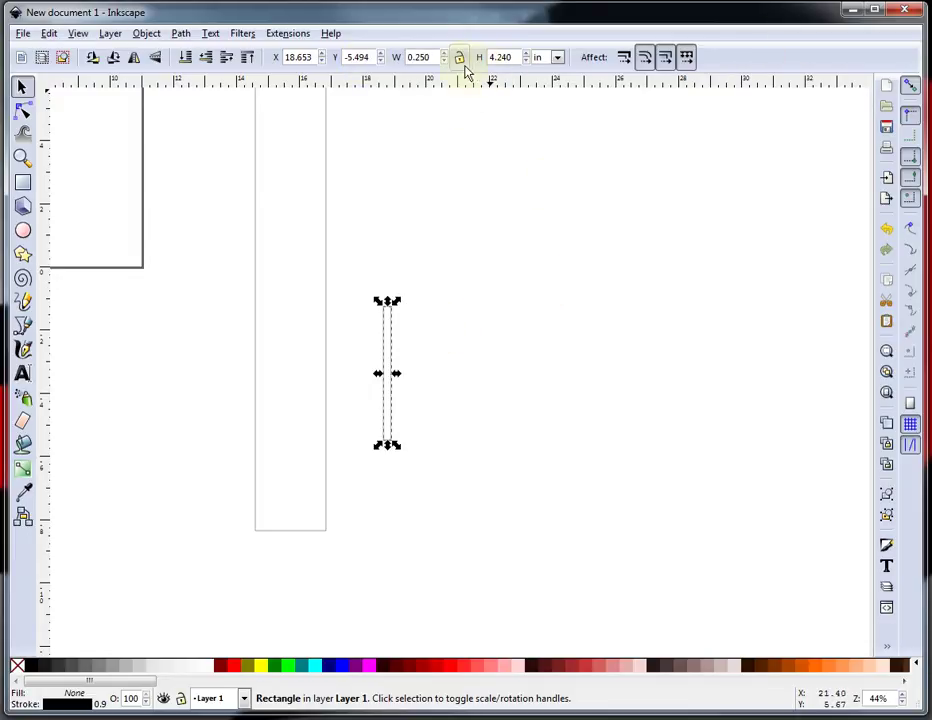
# Correct the small rectangle's width to 0.5 in and set its height to 2 in
pyautogui.doubleClick(434, 57)
pyautogui.press('BackSpace')
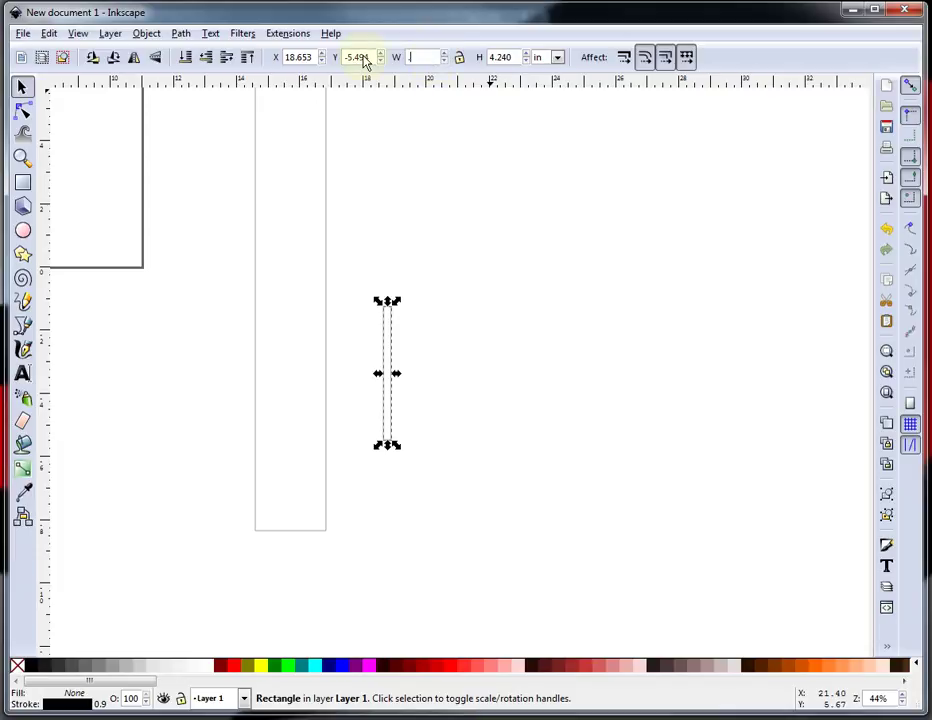
pyautogui.write('.5')
pyautogui.press('Return')
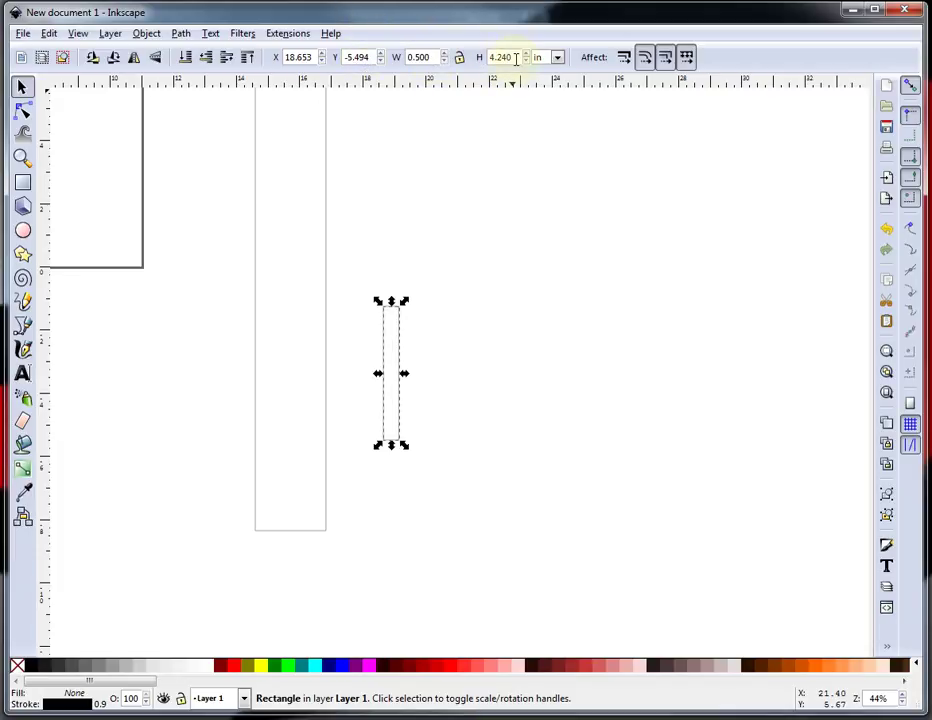
pyautogui.moveTo(514, 57); pyautogui.dragTo(462, 62)
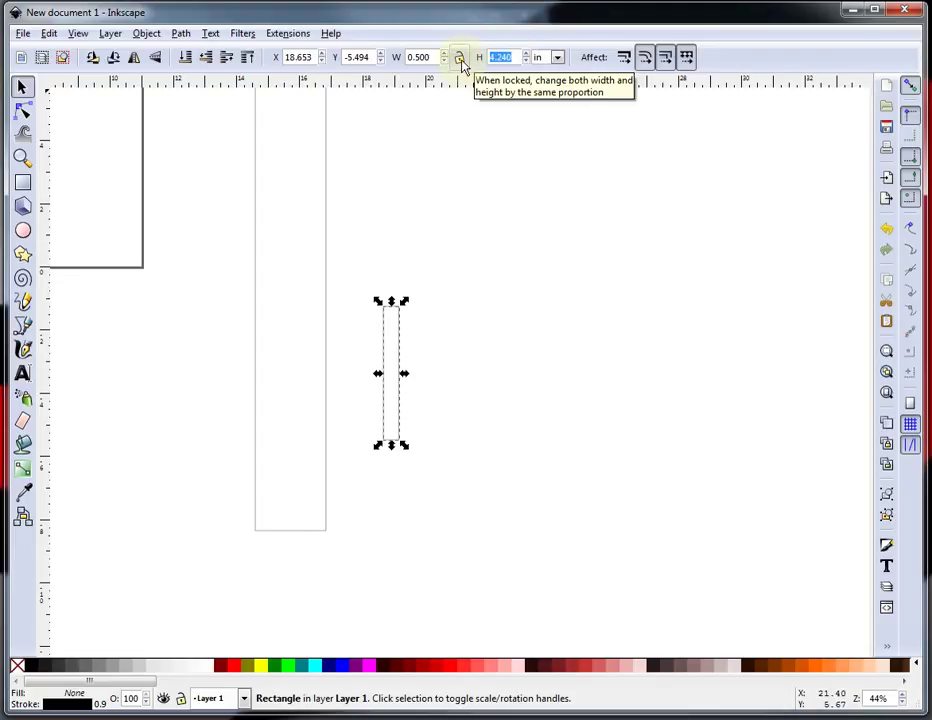
pyautogui.write('5')
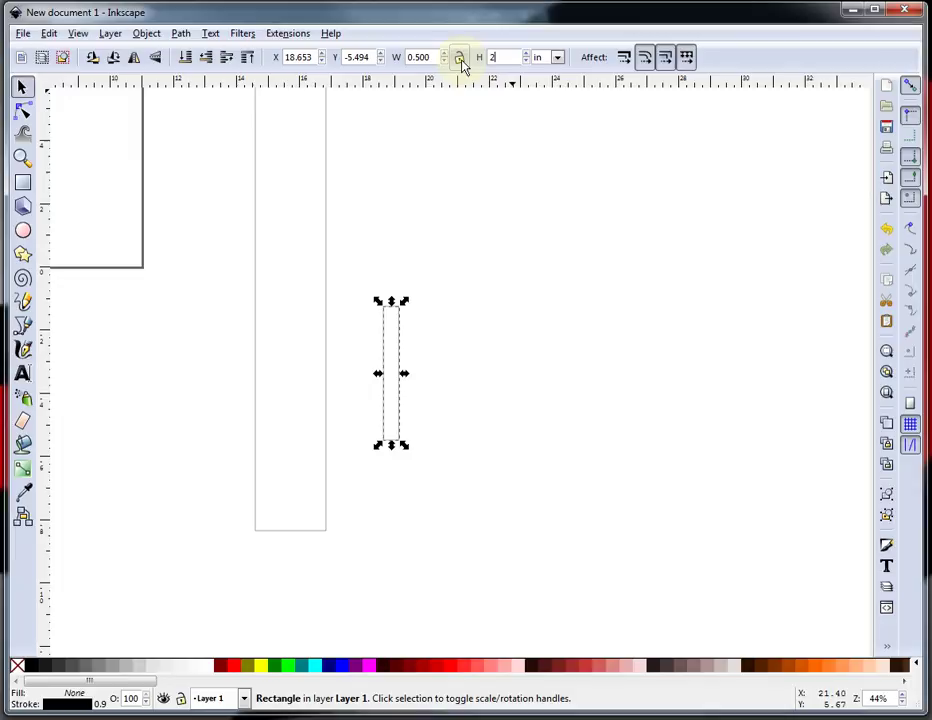
pyautogui.press('Return')
pyautogui.click(406, 468)
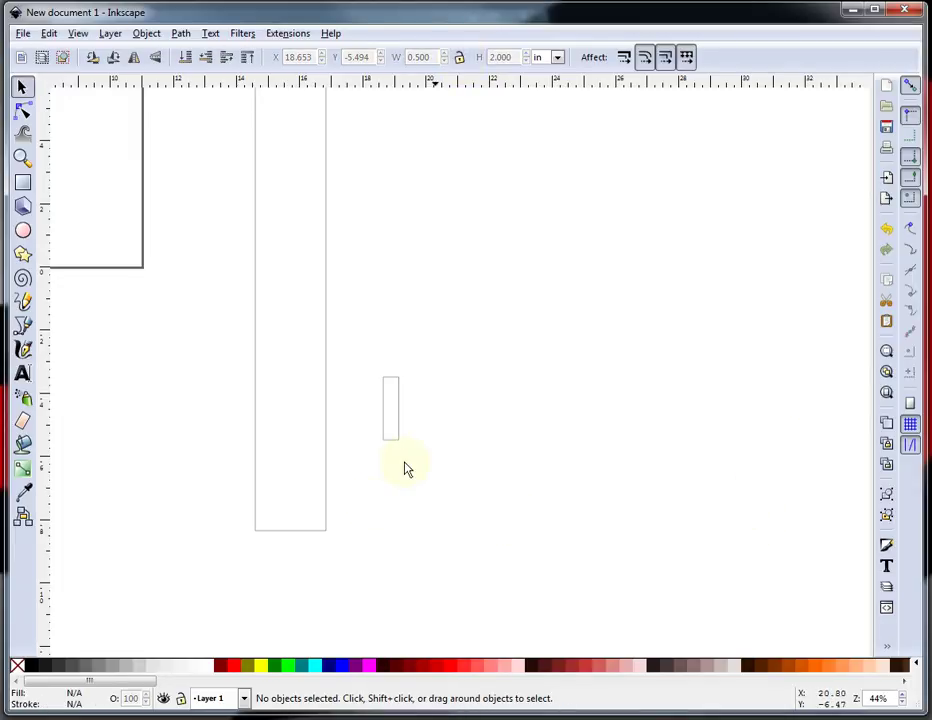
# Turn on snapping to bounding-box corners
pyautogui.scroll(2, 288, 570)
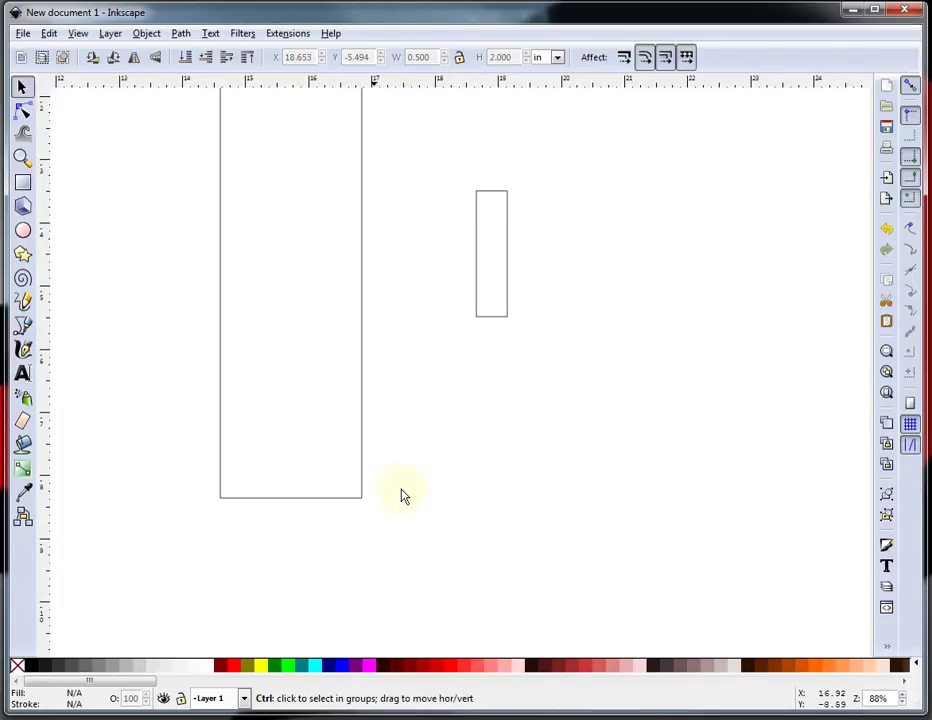
pyautogui.click(909, 88)
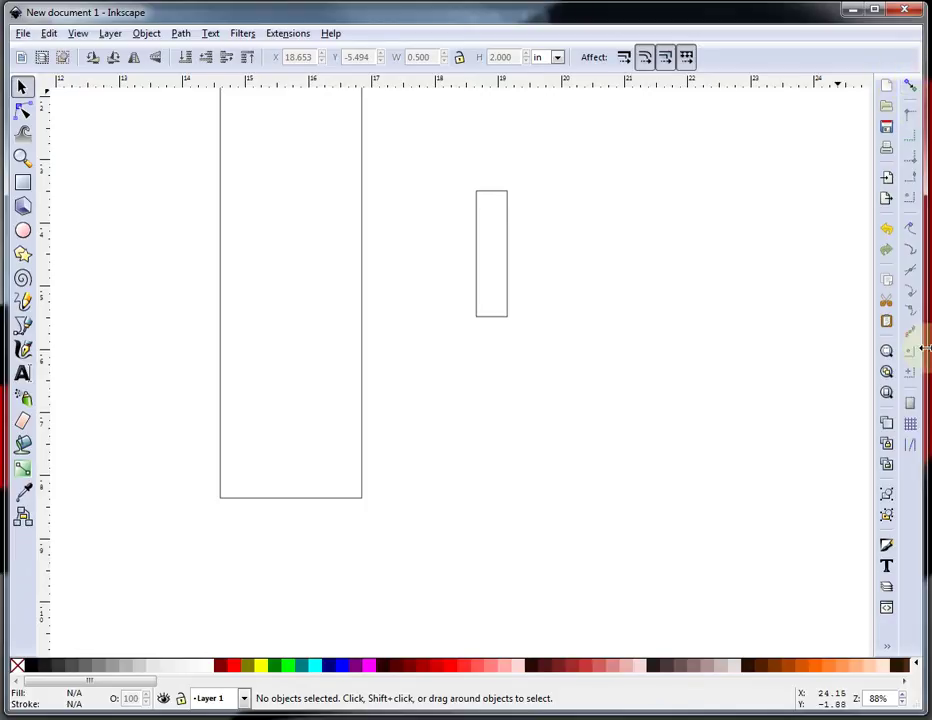
pyautogui.click(909, 86)
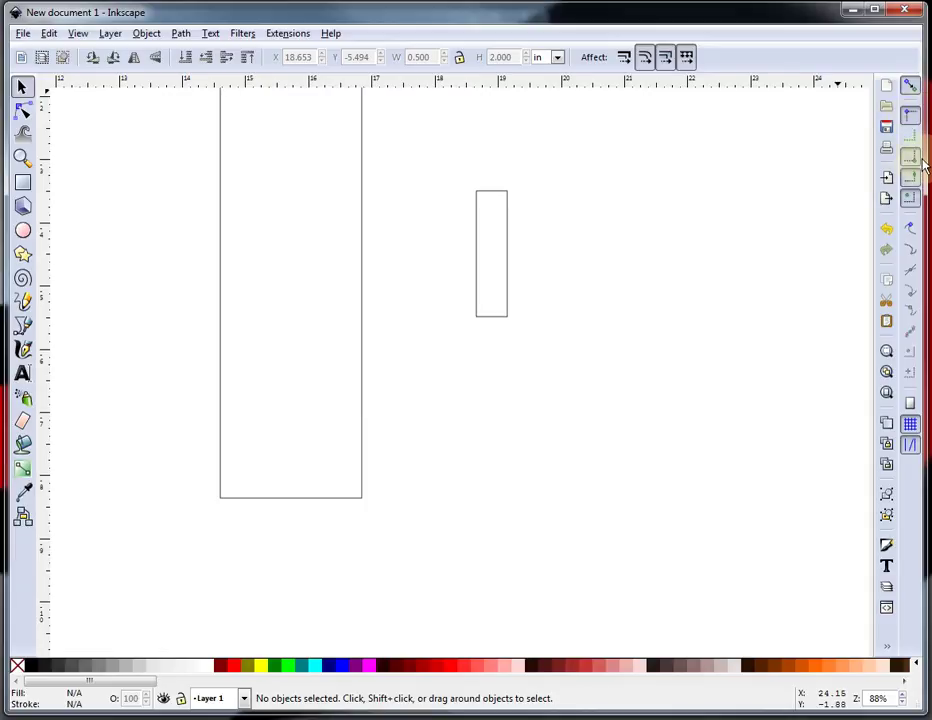
pyautogui.click(916, 161)
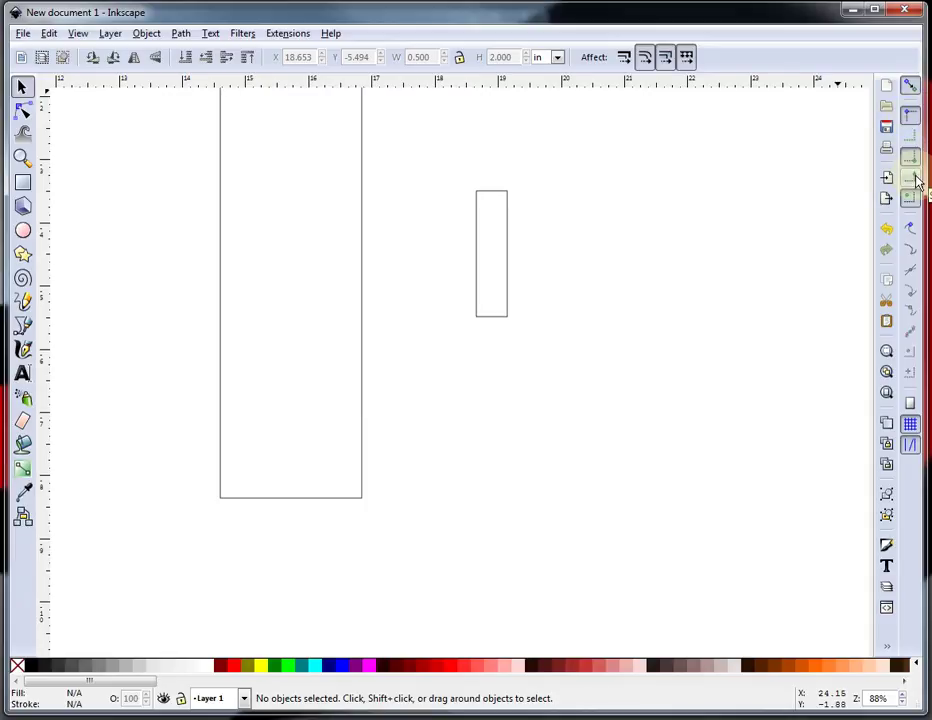
pyautogui.click(916, 180)
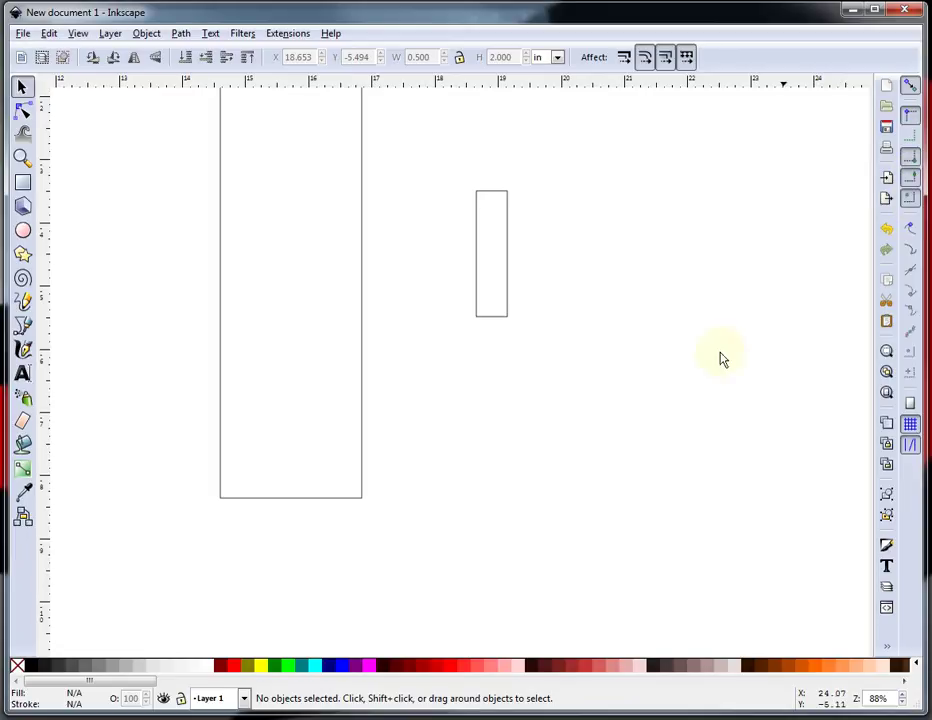
# Snap the small rectangle into the tall one's bottom-right corner and subtract it with Path > Difference
pyautogui.click(508, 282)
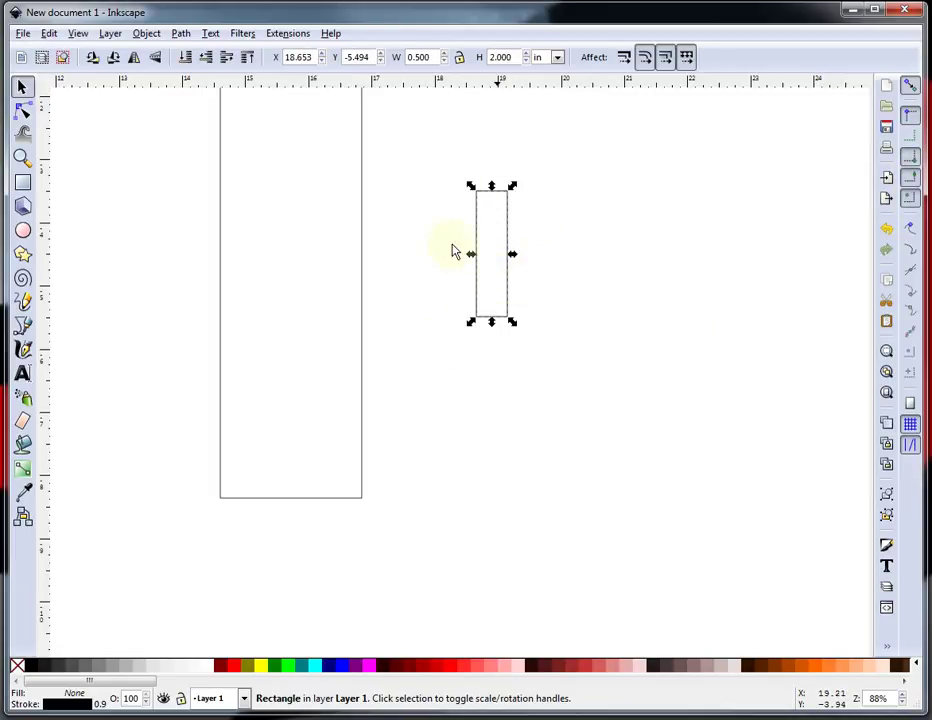
pyautogui.moveTo(482, 312); pyautogui.dragTo(370, 488)
pyautogui.click(495, 445)
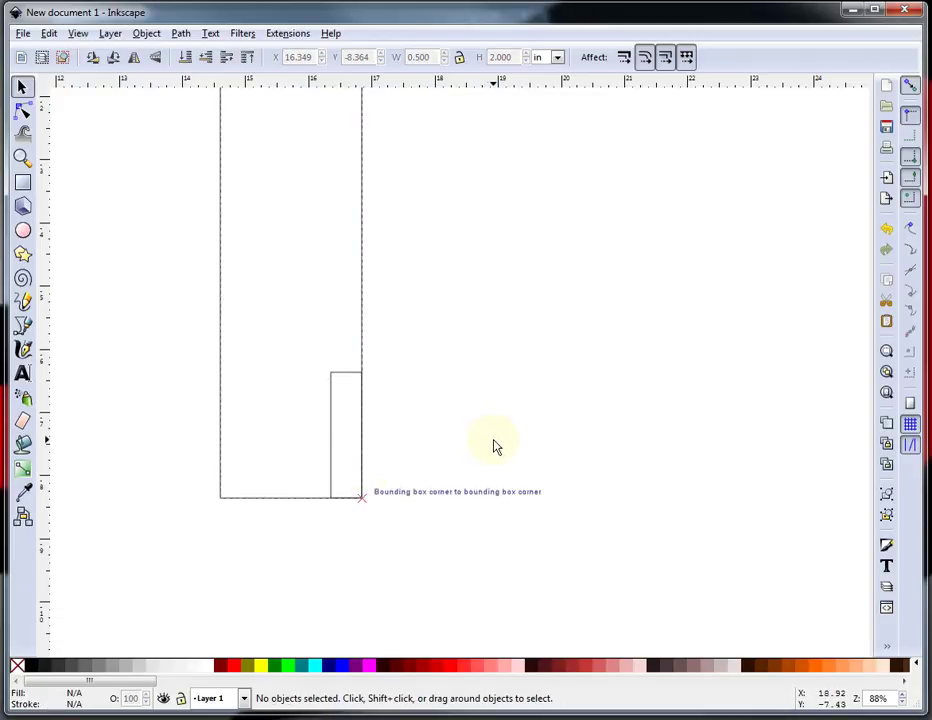
pyautogui.click(353, 372)
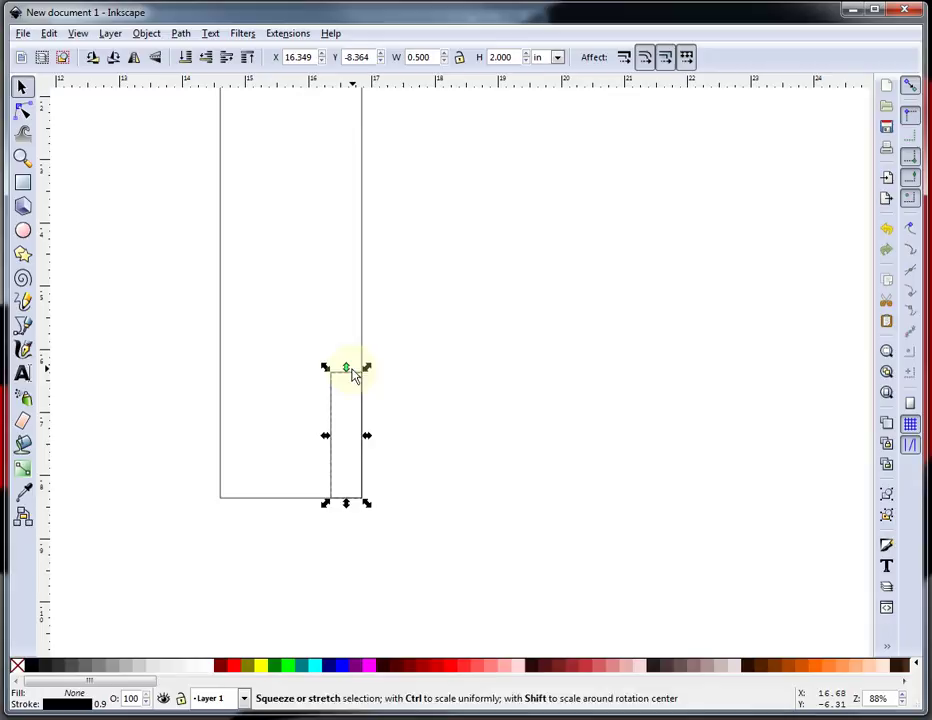
pyautogui.keyDown('shift'); pyautogui.click(364, 314); pyautogui.keyUp('shift')
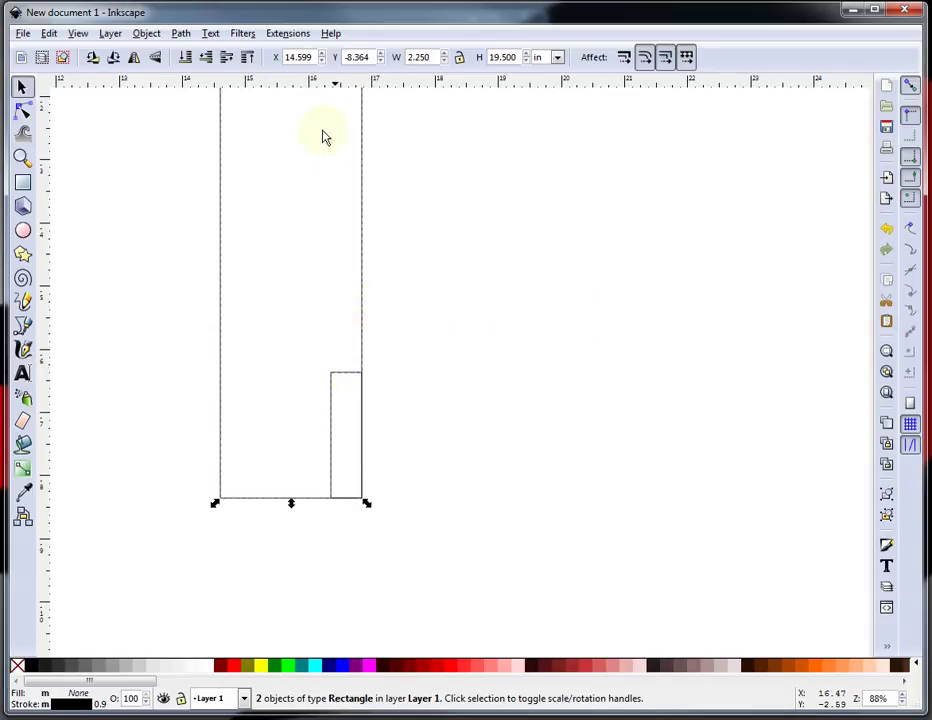
pyautogui.click(181, 33)
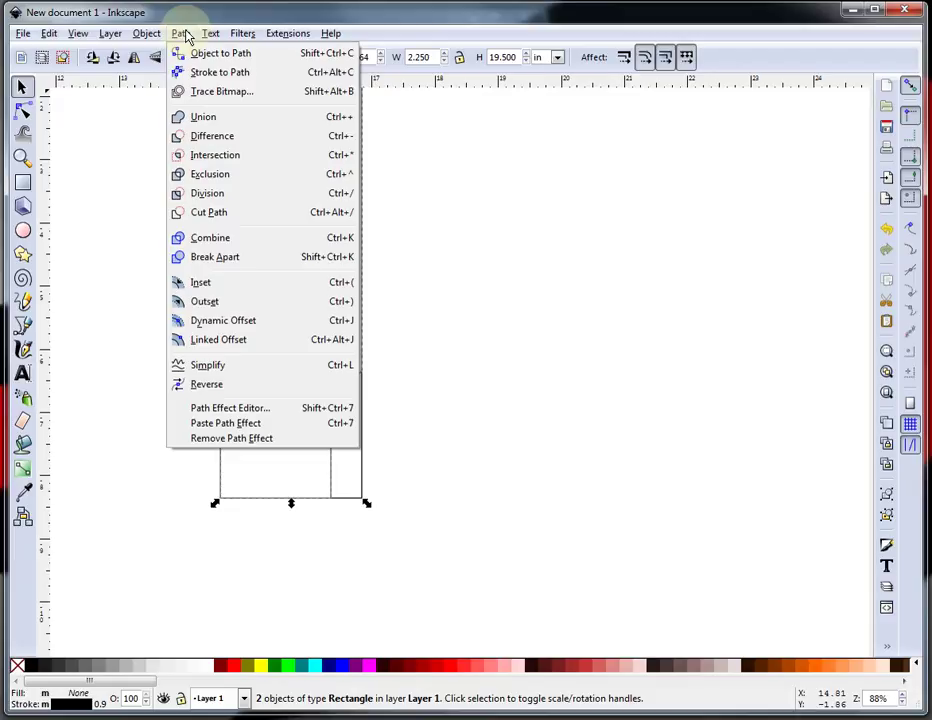
pyautogui.click(224, 143)
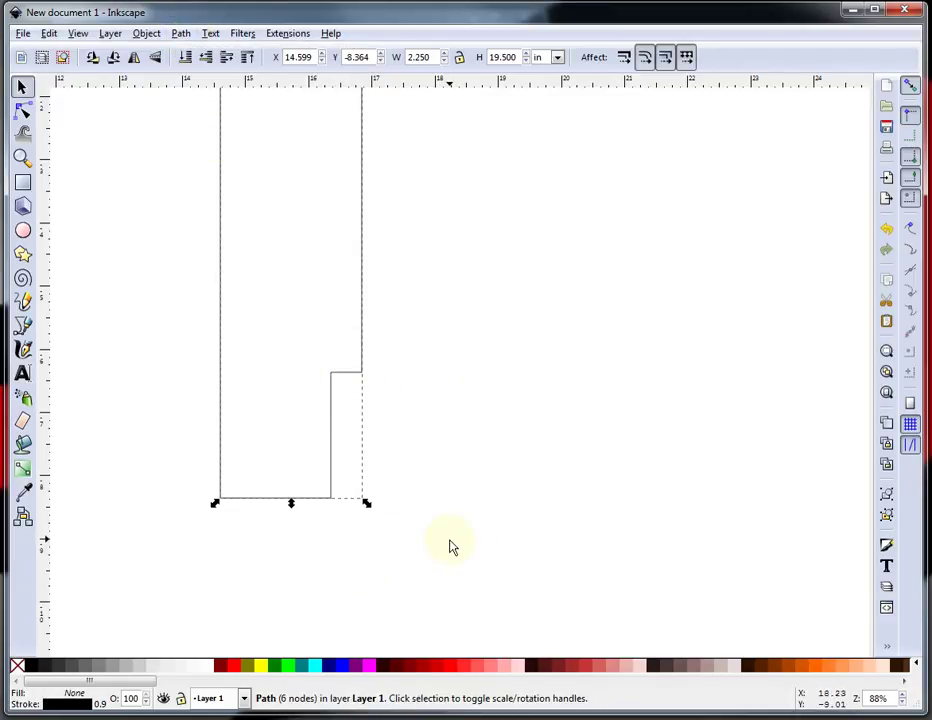
pyautogui.click(453, 484)
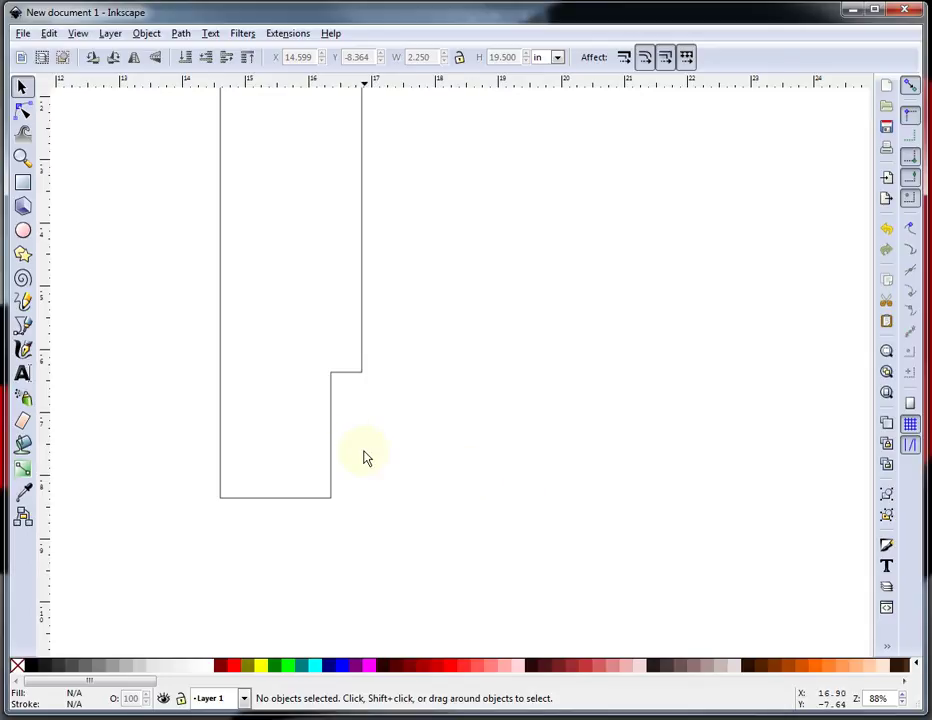
pyautogui.doubleClick(332, 441)
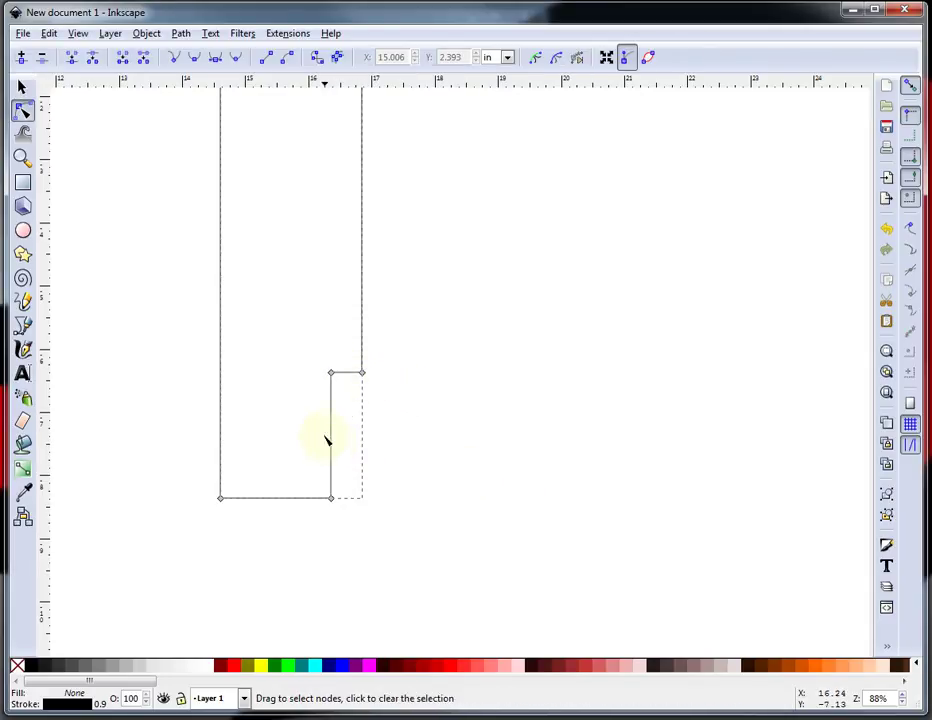
# Delete the inner corner node of the notch
pyautogui.click(332, 374)
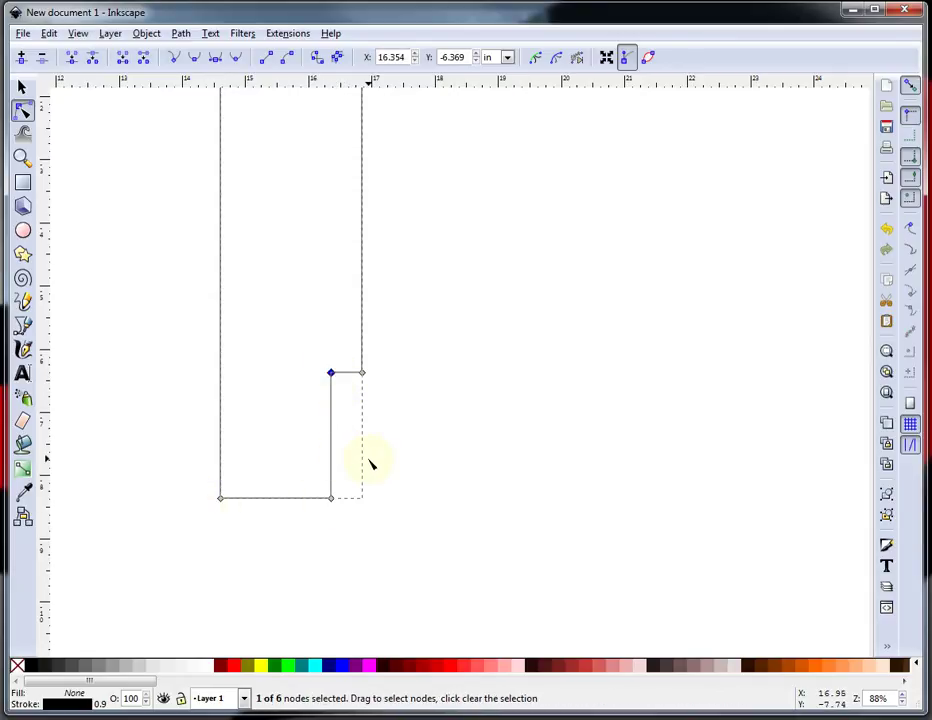
pyautogui.press('Delete')
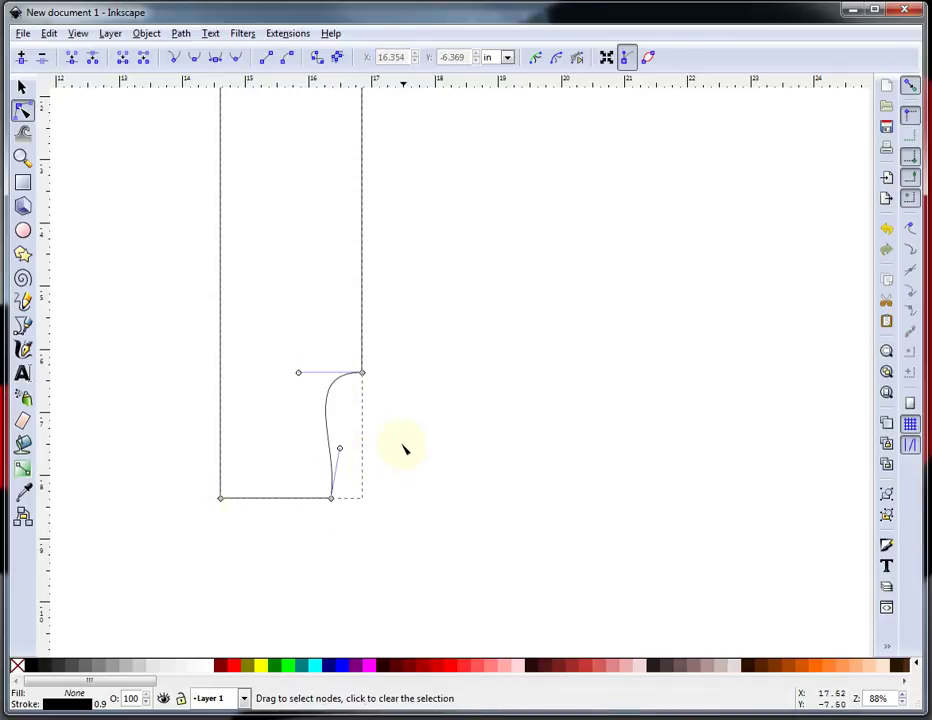
pyautogui.click(448, 505)
pyautogui.click(331, 430)
# Turn the resulting curved segment into a straight diagonal line
pyautogui.moveTo(273, 334); pyautogui.dragTo(412, 526)
pyautogui.click(360, 520)
pyautogui.click(331, 497)
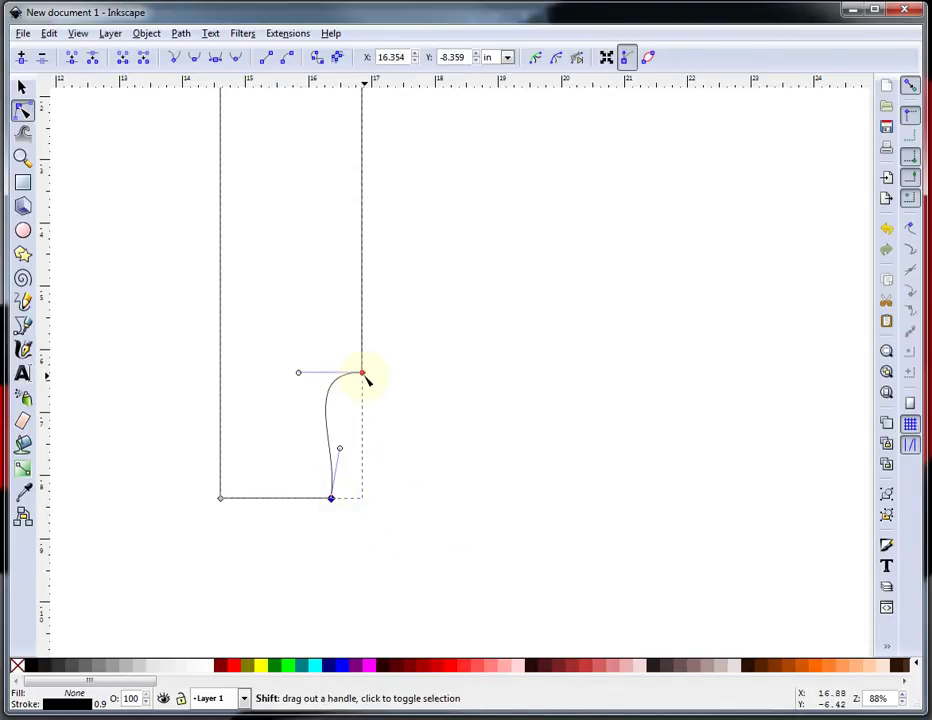
pyautogui.click(535, 408)
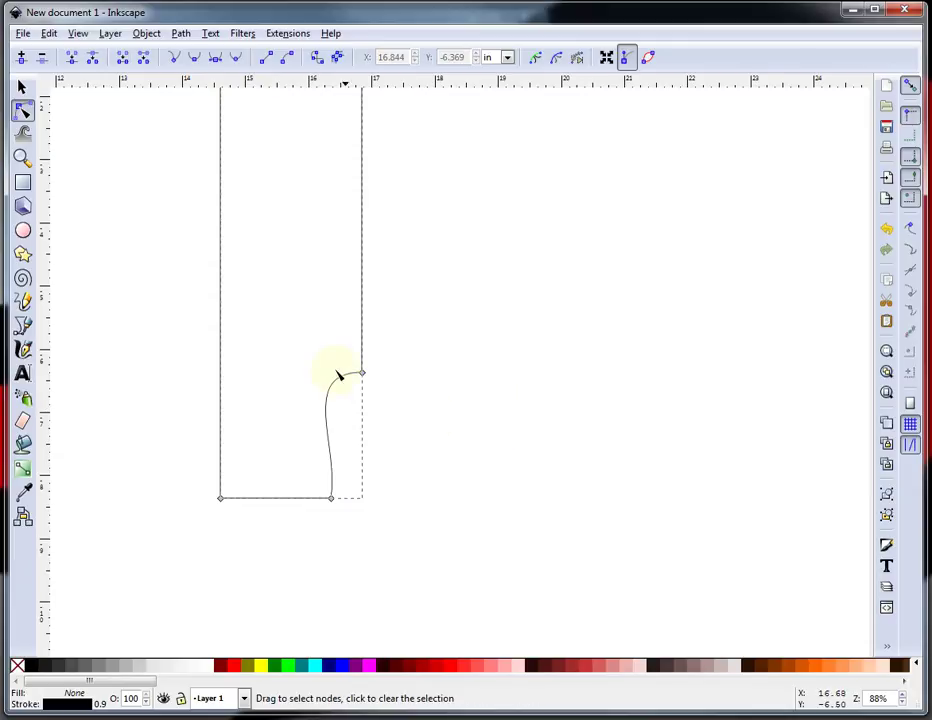
pyautogui.moveTo(278, 343); pyautogui.dragTo(436, 534)
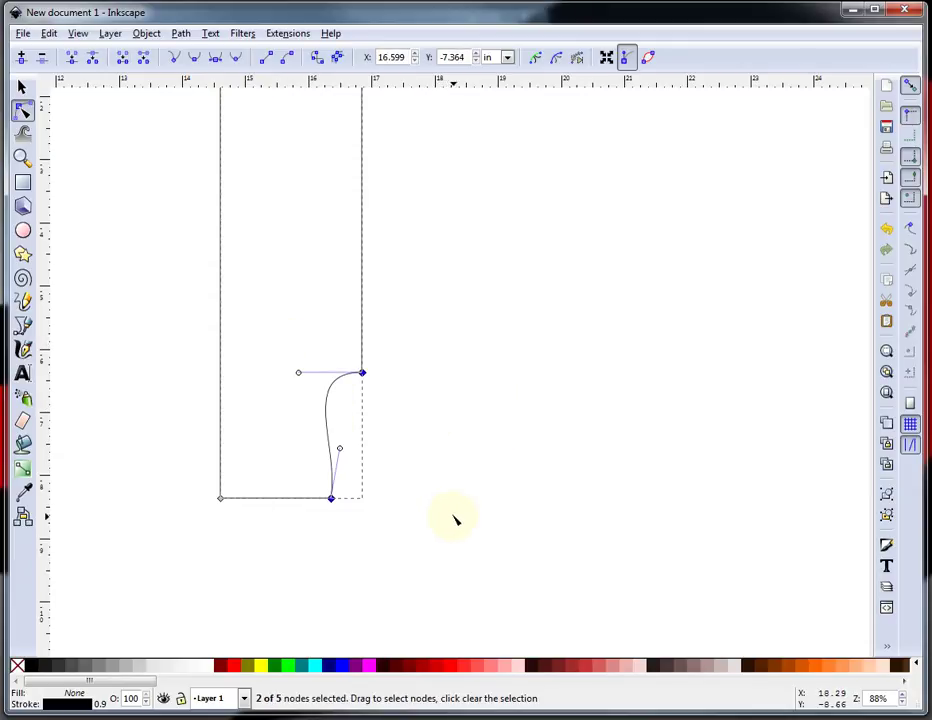
pyautogui.click(268, 64)
pyautogui.click(439, 499)
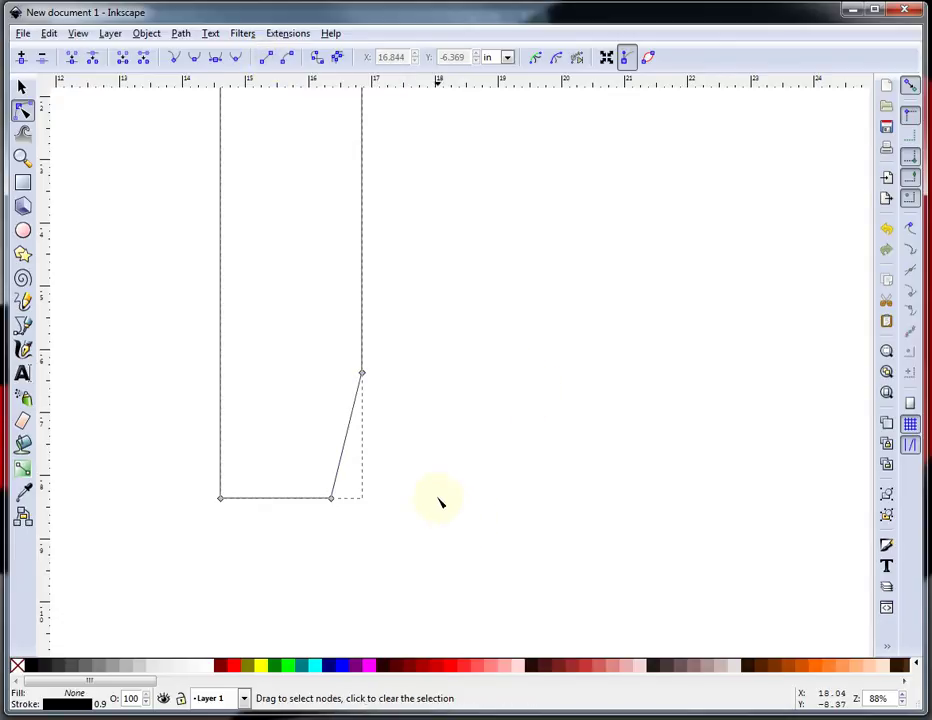
pyautogui.click(147, 303)
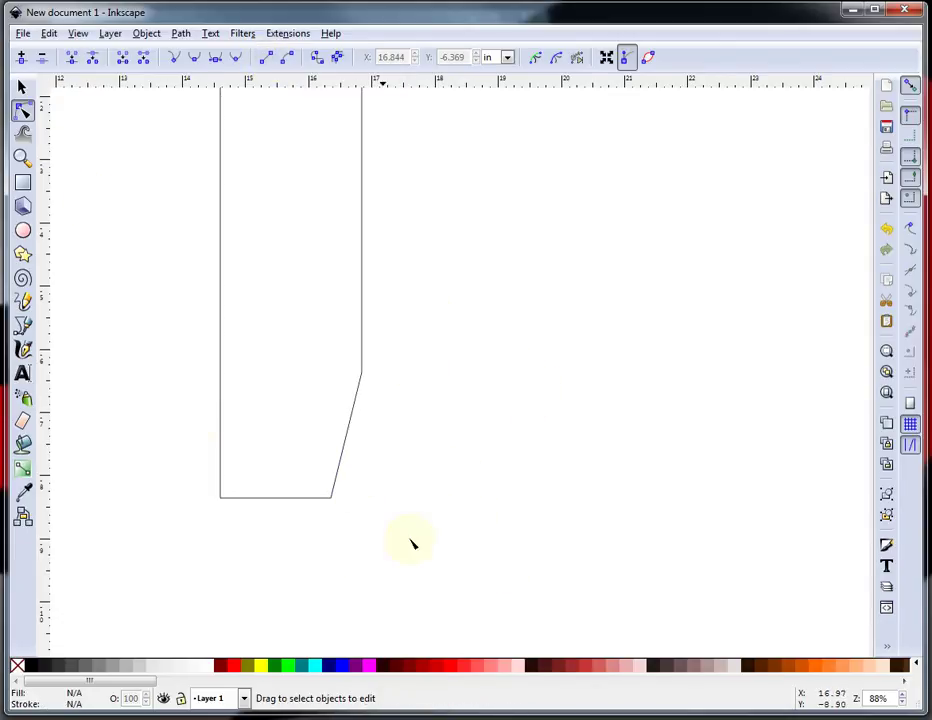
# Snap the tall tapered piece's top-left corner under the tabletop
pyautogui.scroll(-4, 377, 507)
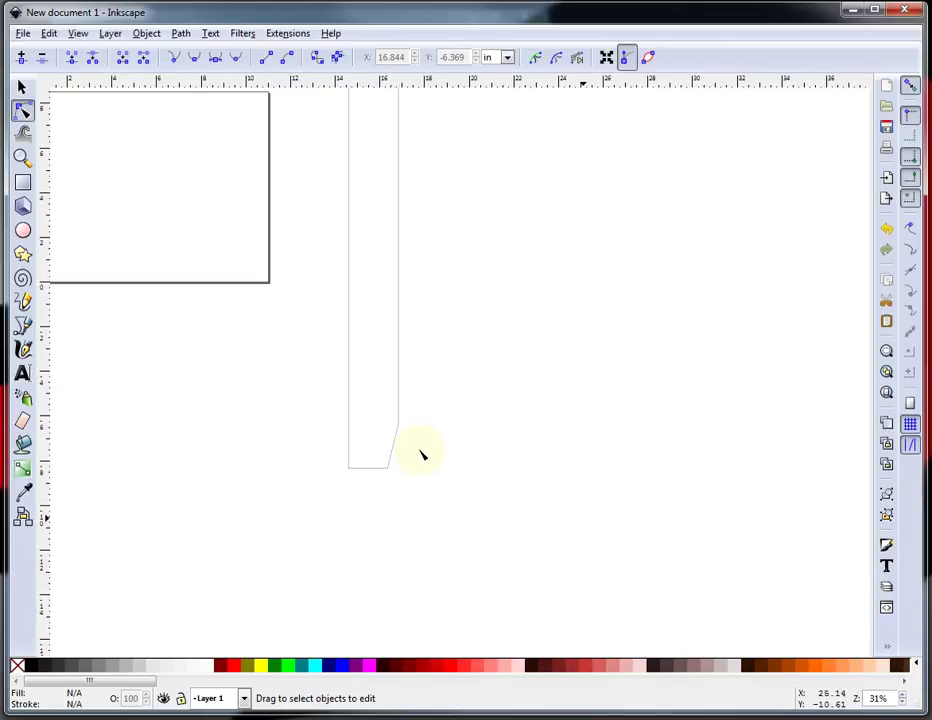
pyautogui.scroll(2, 457, 114)
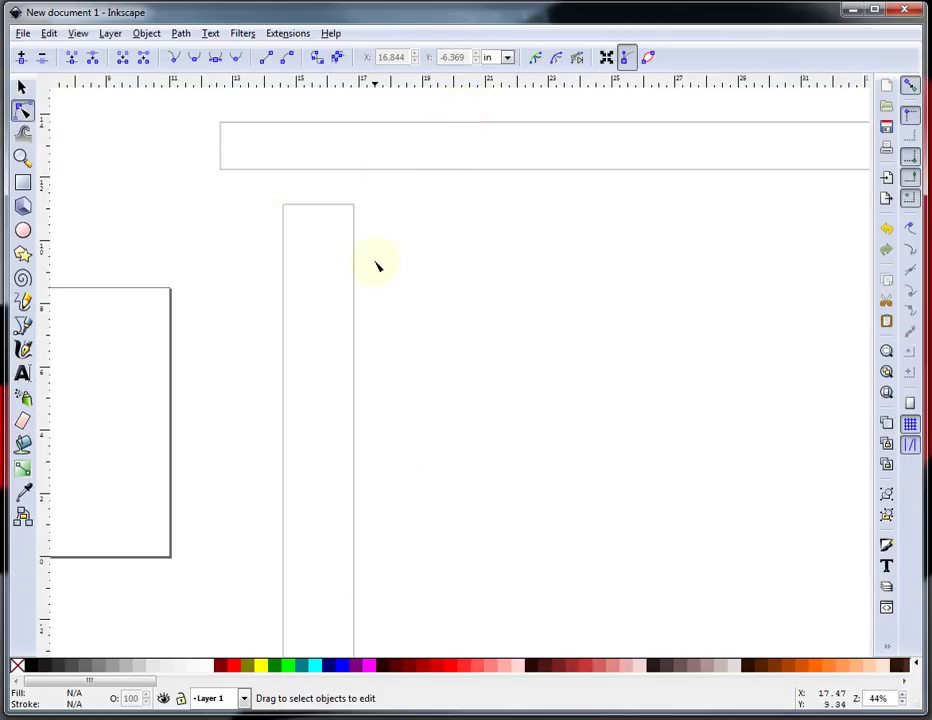
pyautogui.press('s')
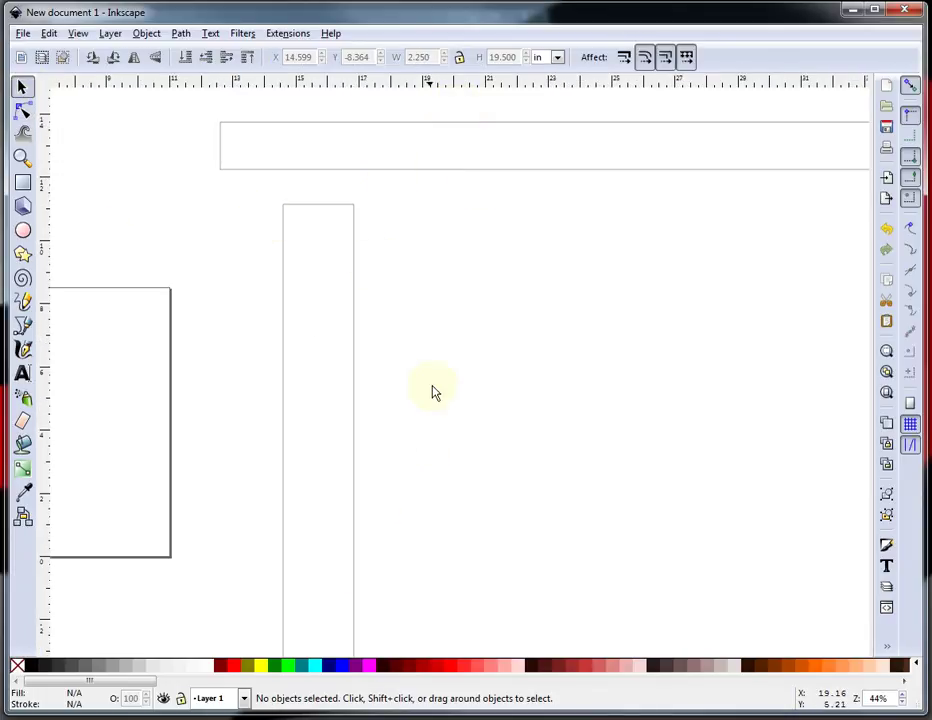
pyautogui.click(354, 328)
pyautogui.moveTo(355, 327); pyautogui.dragTo(300, 291)
pyautogui.click(302, 287)
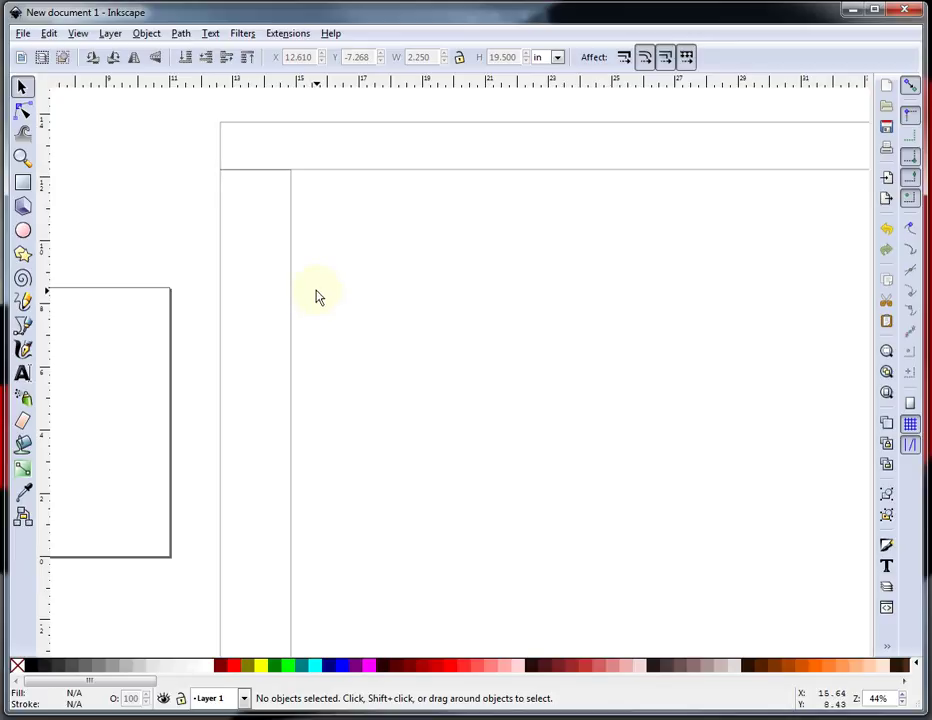
# Move the leg 1.5 in to the right using the Transform dialog's Move tab
pyautogui.click(148, 33)
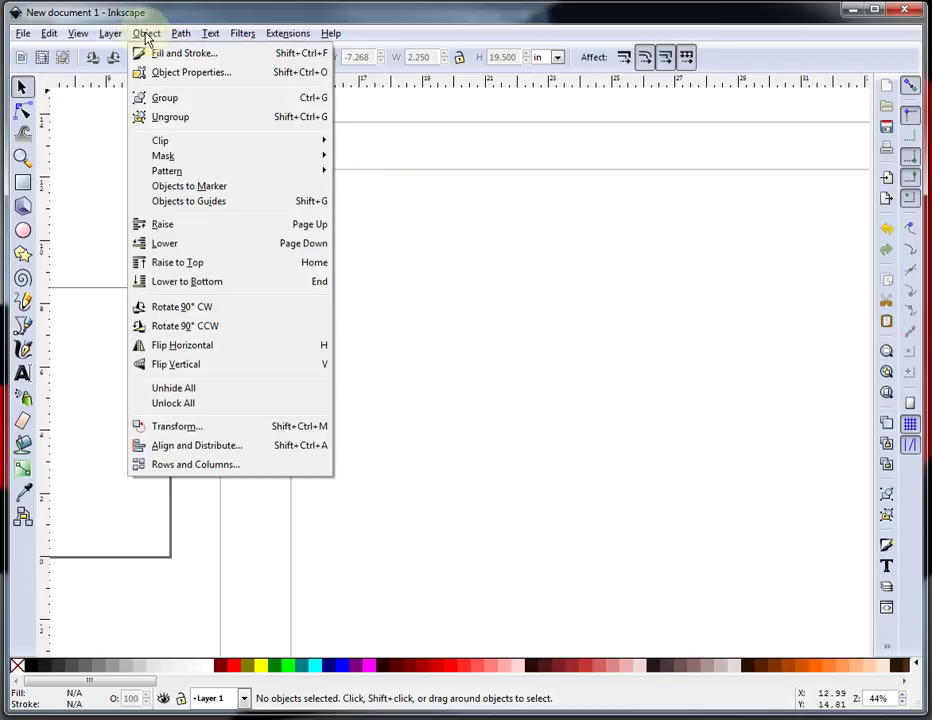
pyautogui.click(178, 426)
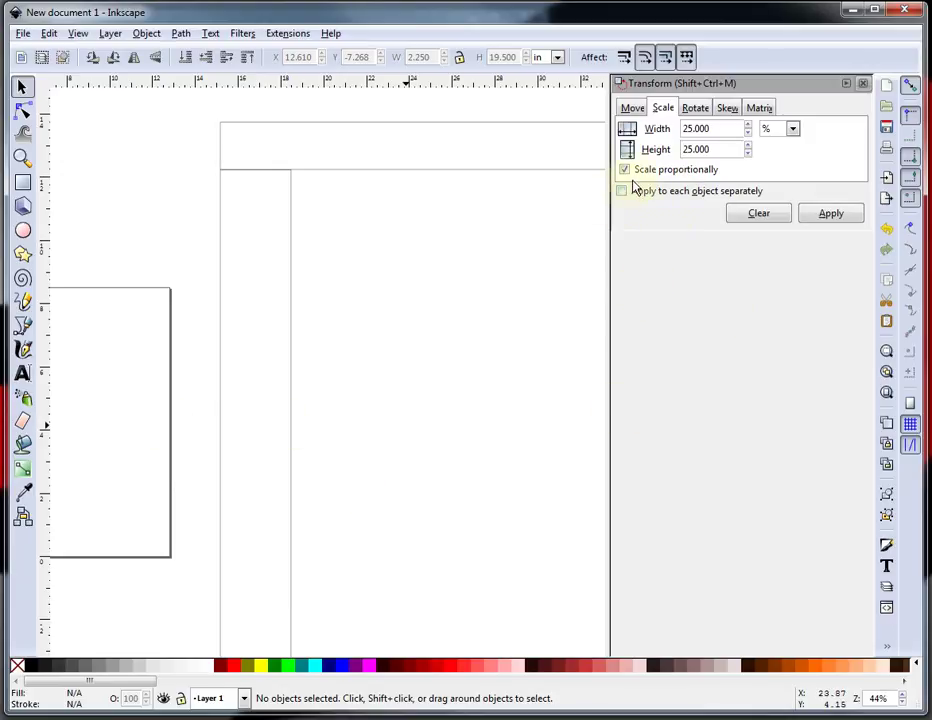
pyautogui.click(632, 108)
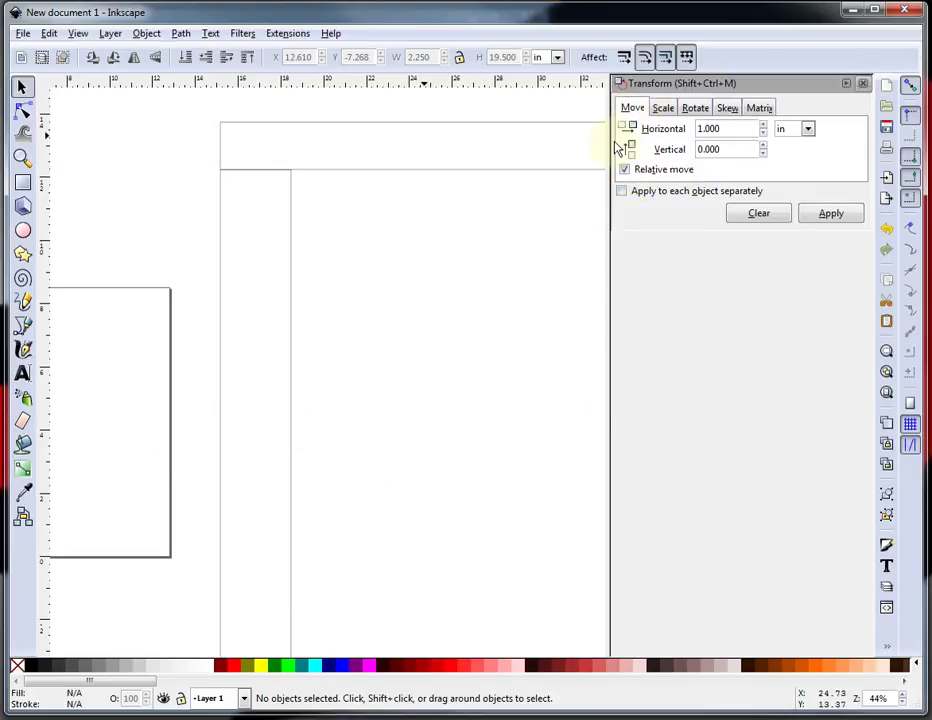
pyautogui.moveTo(733, 130); pyautogui.dragTo(672, 127)
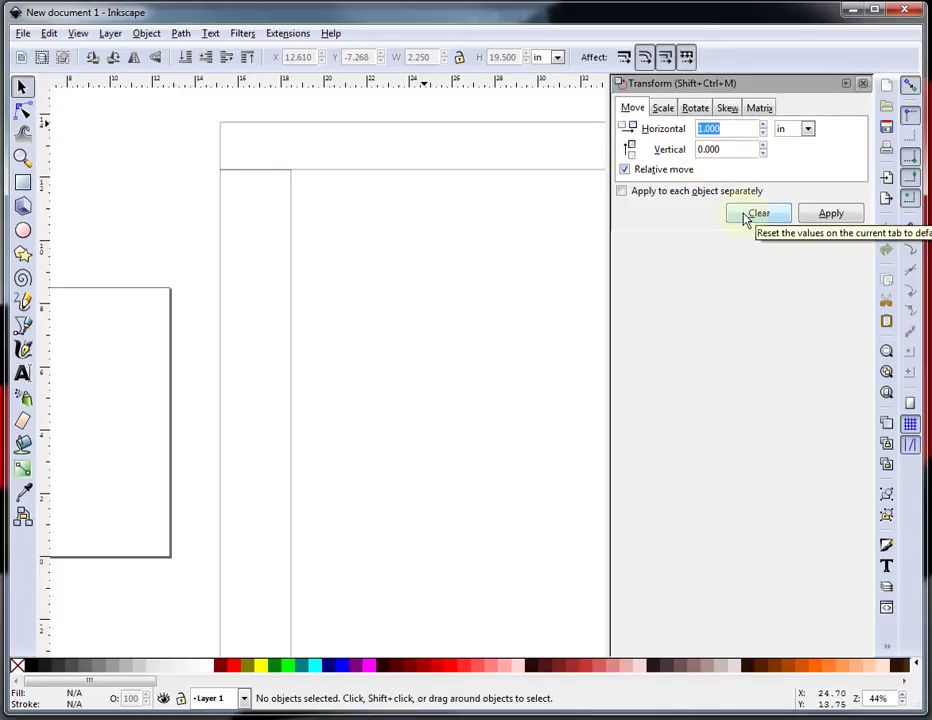
pyautogui.write('1.5')
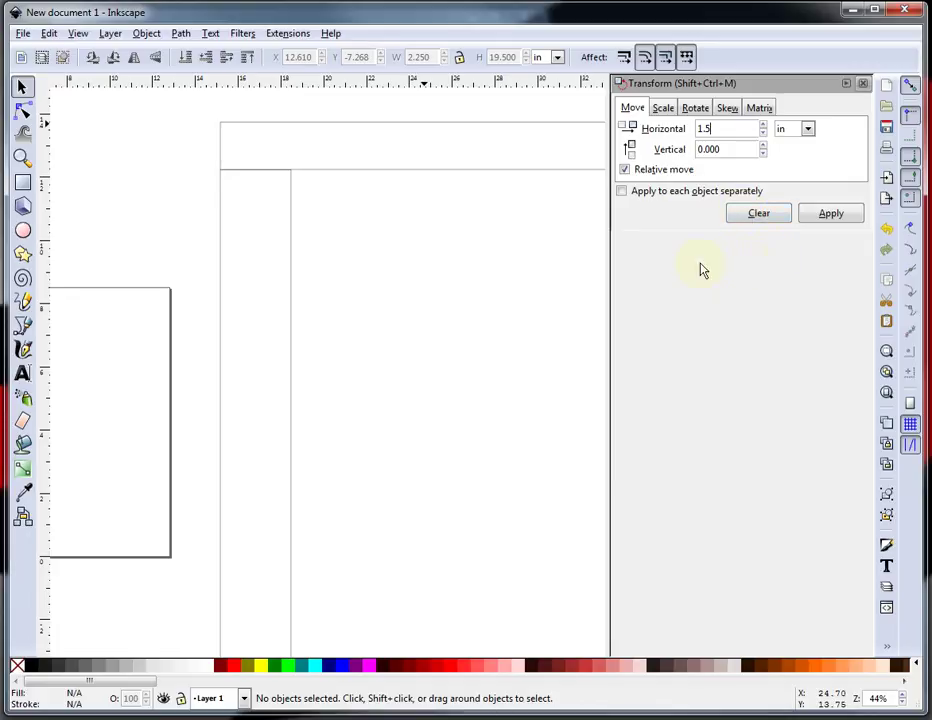
pyautogui.click(830, 214)
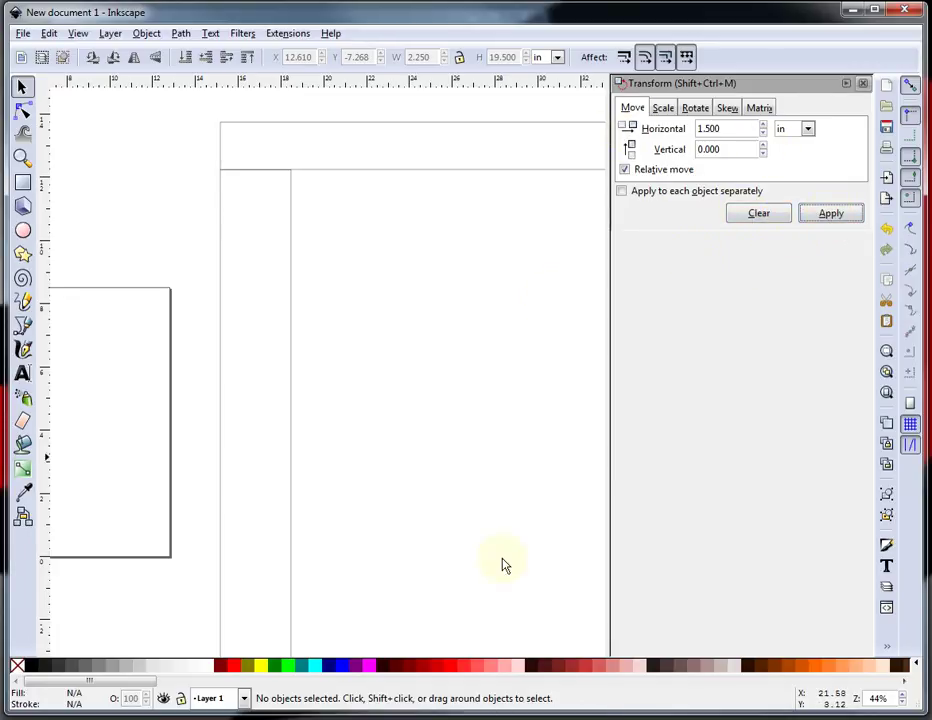
pyautogui.click(292, 318)
pyautogui.click(815, 218)
pyautogui.click(252, 322)
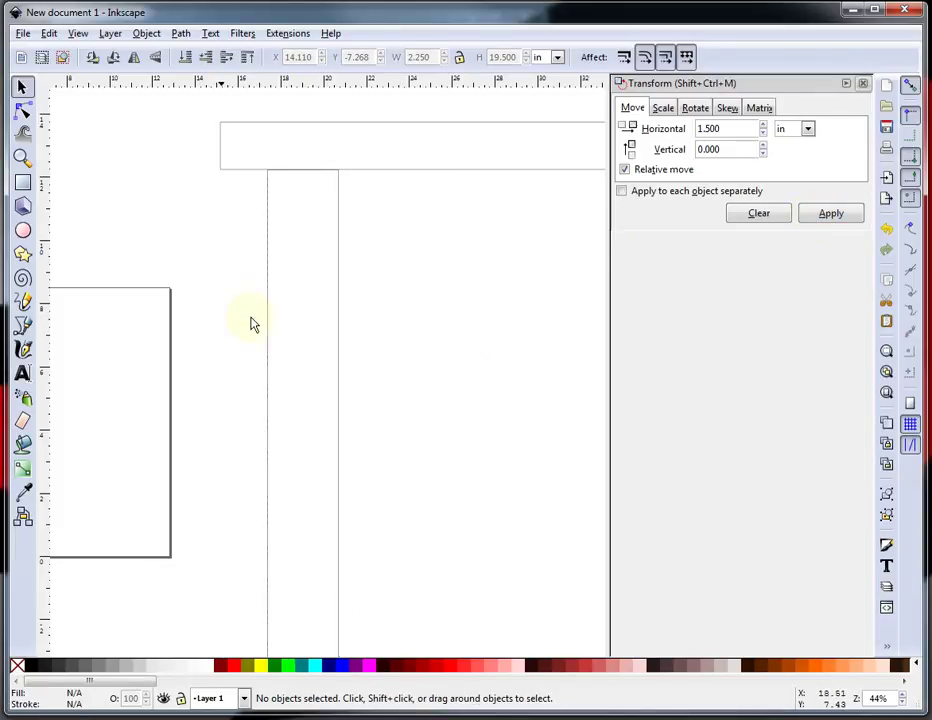
pyautogui.scroll(-1, 172, 292)
pyautogui.scroll(-2, 172, 292)
pyautogui.scroll(1, 562, 270)
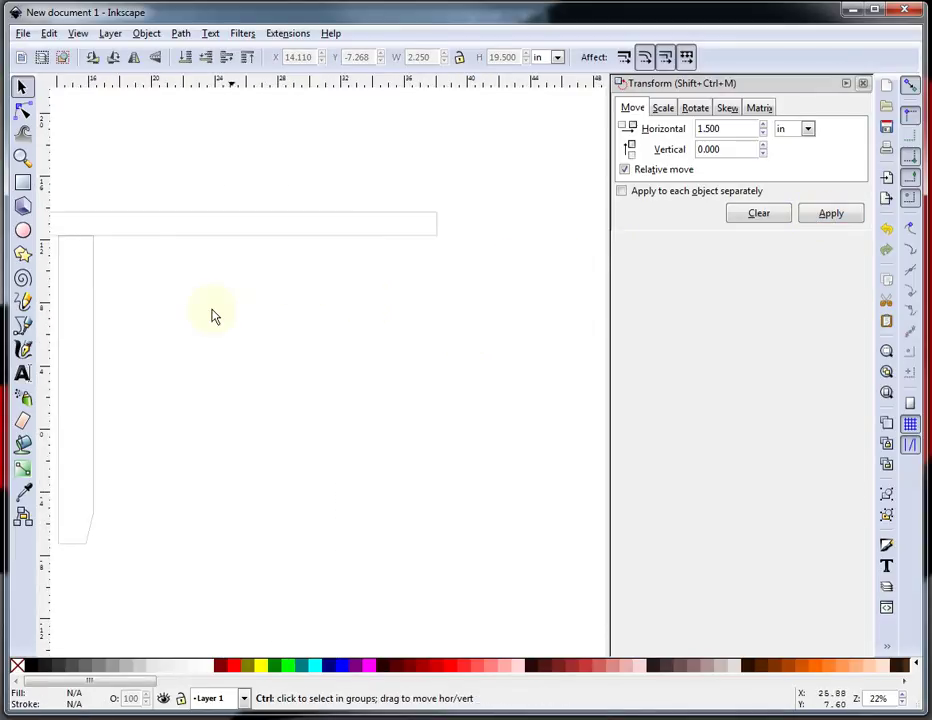
pyautogui.scroll(-1, 212, 316)
# Duplicate the leg and flip the copy horizontally
pyautogui.click(125, 286)
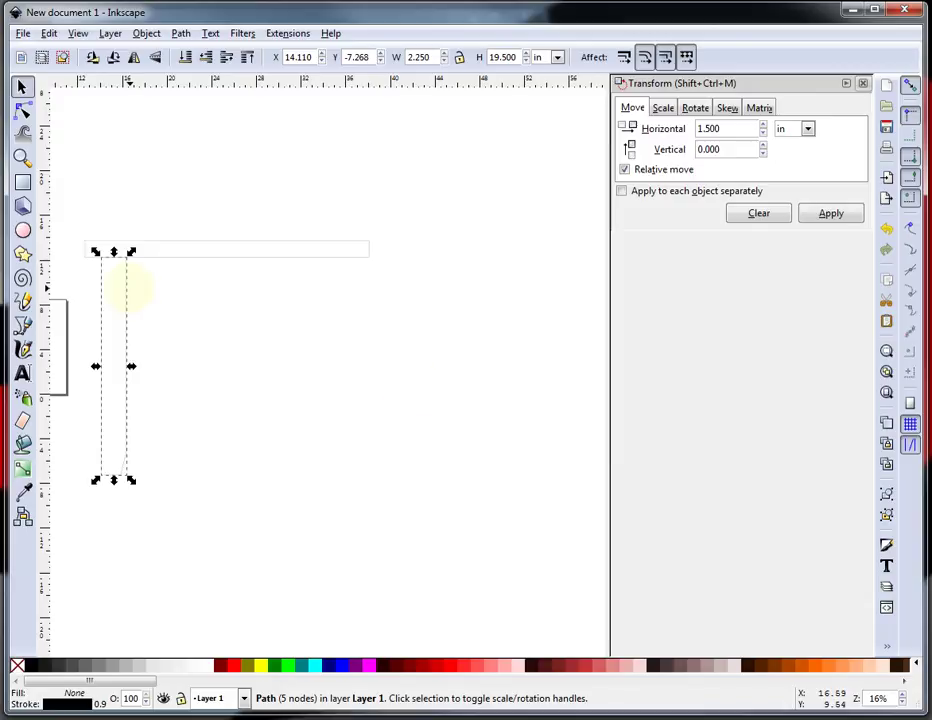
pyautogui.hotkey('ctrl', 'c')
pyautogui.hotkey('ctrl', 'v')
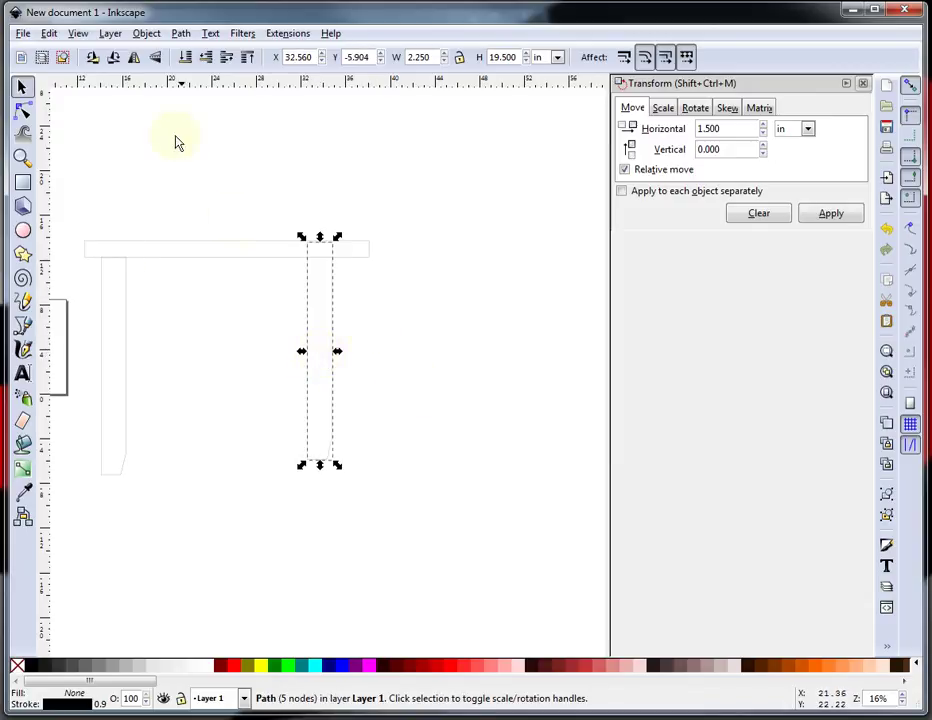
pyautogui.click(134, 58)
pyautogui.click(348, 262)
# Snap the mirrored leg to the tabletop's right corner and move it 1.5 in left
pyautogui.click(340, 300)
pyautogui.moveTo(340, 300); pyautogui.dragTo(372, 310)
pyautogui.click(704, 129)
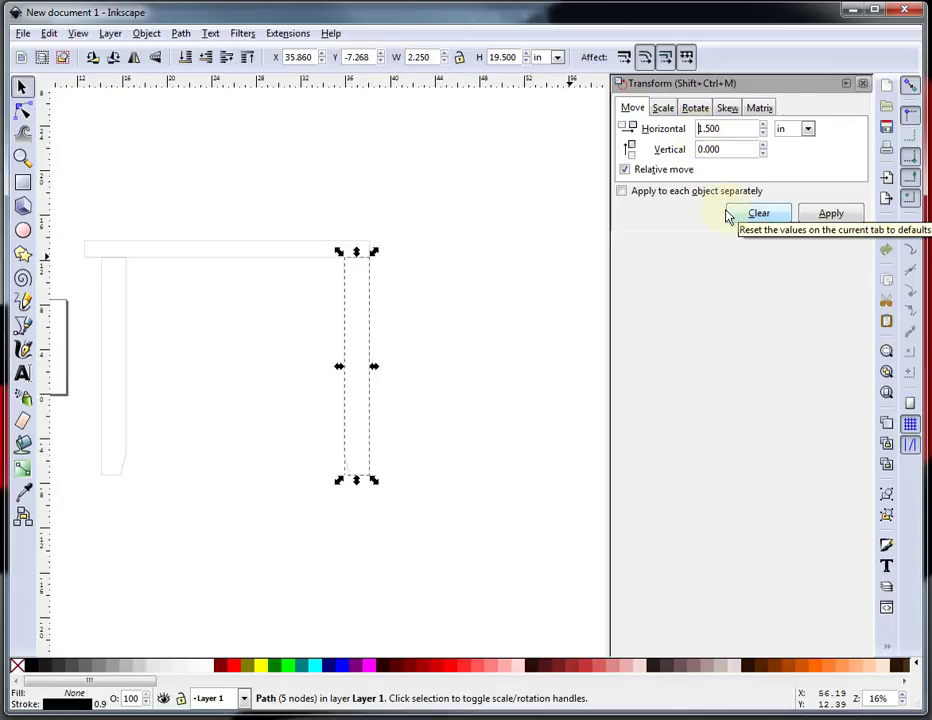
pyautogui.write('-')
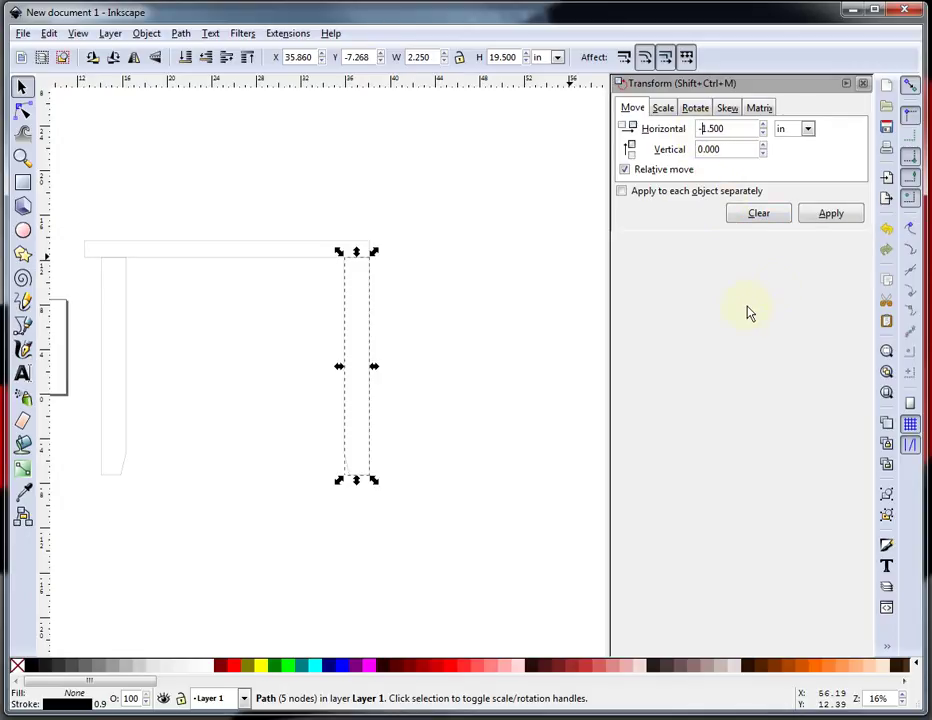
pyautogui.click(840, 220)
pyautogui.click(258, 433)
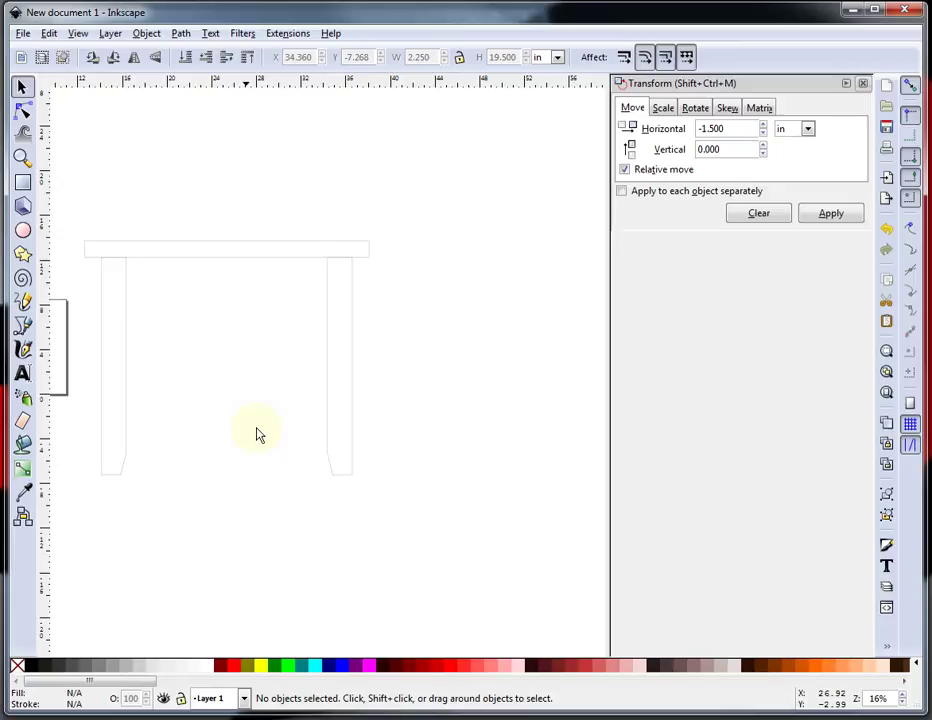
pyautogui.scroll(-1, 245, 389)
pyautogui.scroll(1, 205, 393)
# Draw a rectangle between the legs and set its height to 3.25 in
pyautogui.scroll(1, 172, 375)
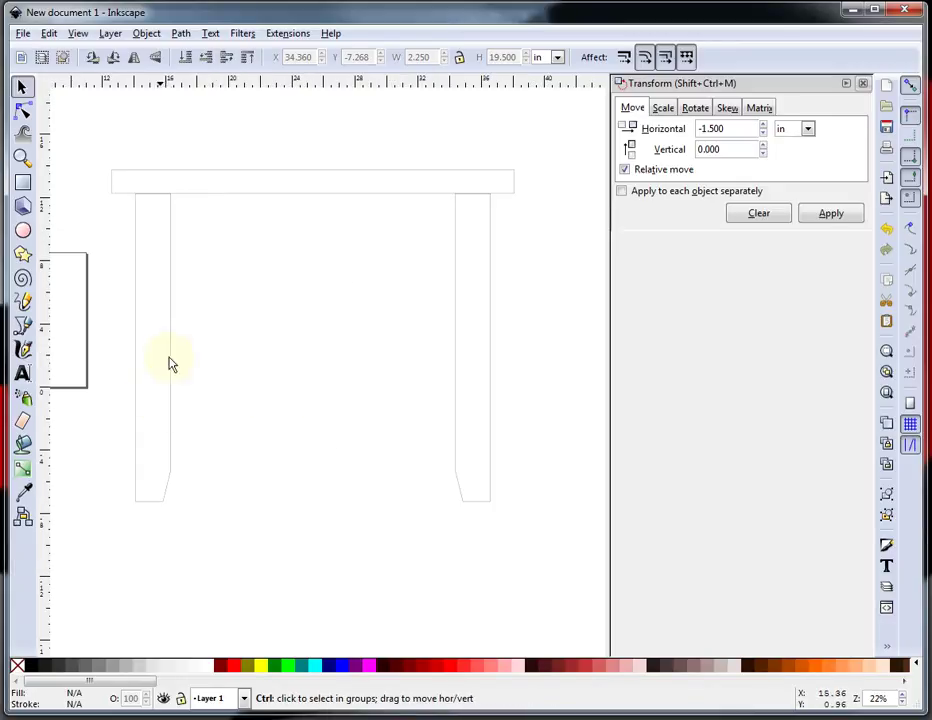
pyautogui.click(26, 185)
pyautogui.moveTo(225, 271); pyautogui.dragTo(414, 310)
pyautogui.click(22, 87)
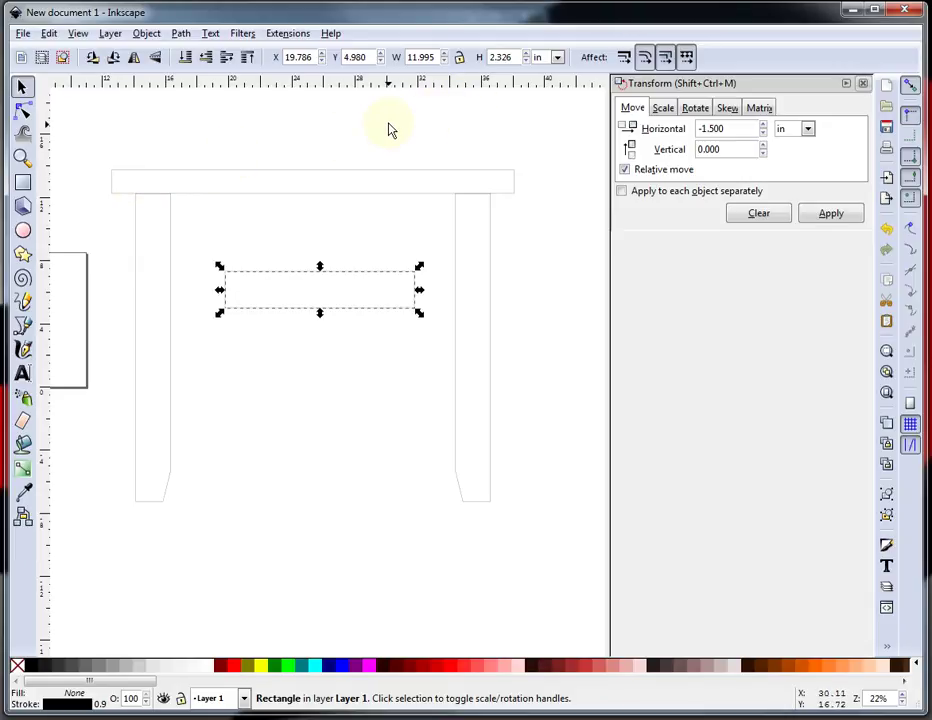
pyautogui.doubleClick(513, 57)
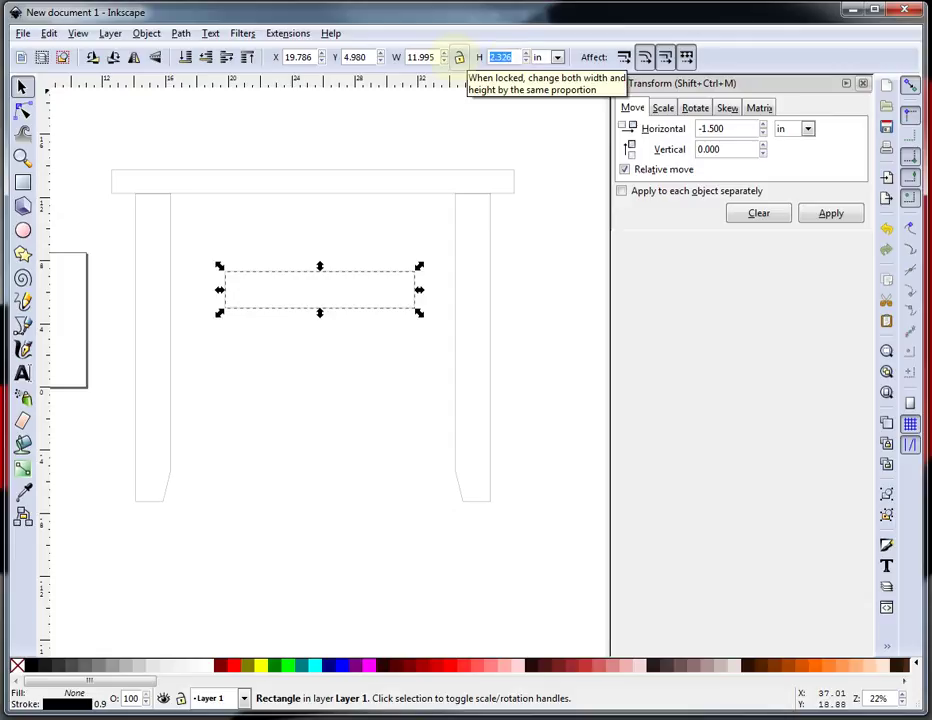
pyautogui.write('3')
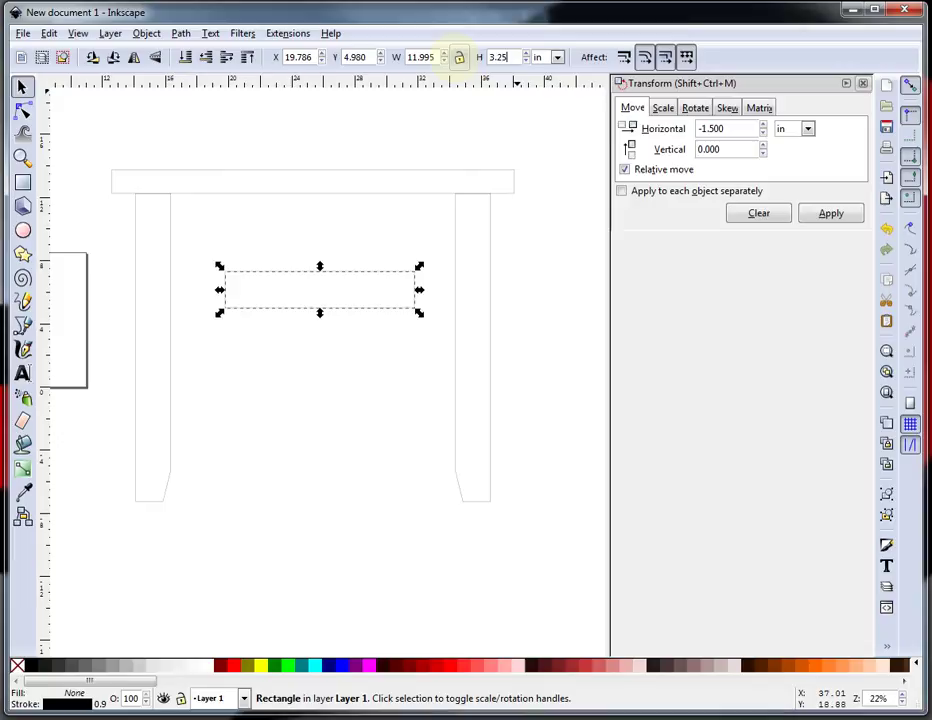
pyautogui.write('.25')
pyautogui.press('Return')
pyautogui.click(368, 337)
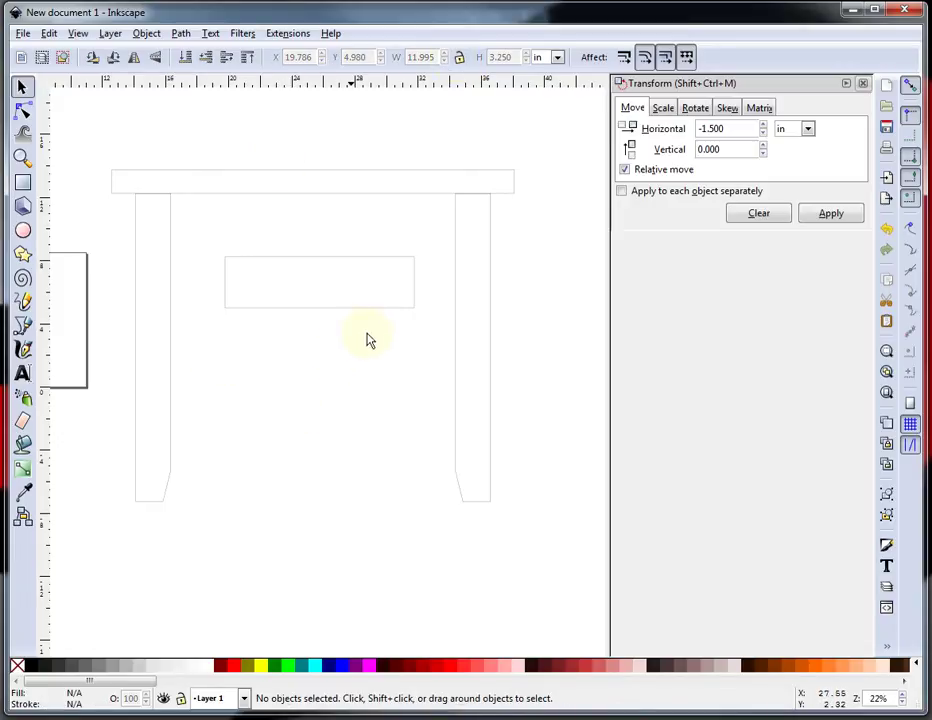
# Move the rectangle up under the tabletop and stretch it toward the right leg
pyautogui.moveTo(375, 306); pyautogui.dragTo(323, 257)
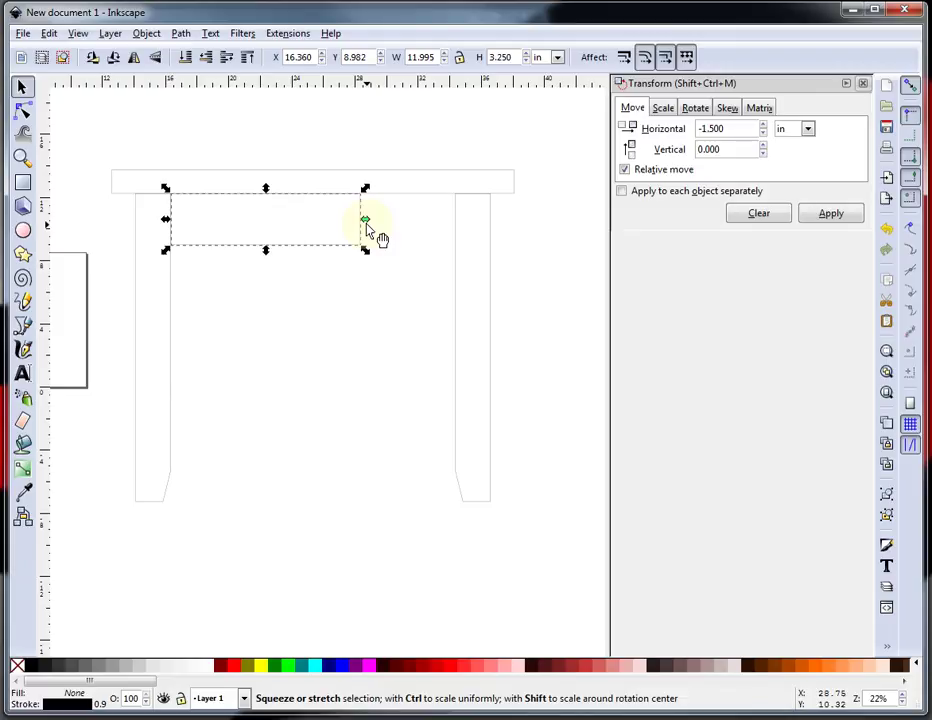
pyautogui.moveTo(366, 222); pyautogui.dragTo(467, 242)
pyautogui.scroll(4, 458, 214)
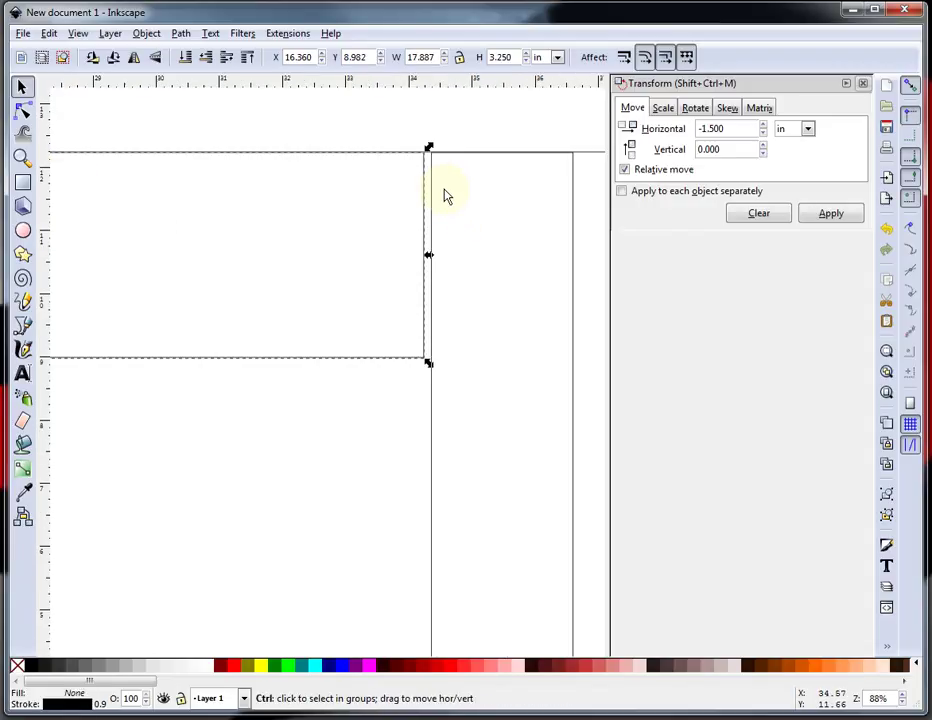
pyautogui.scroll(1, 494, 250)
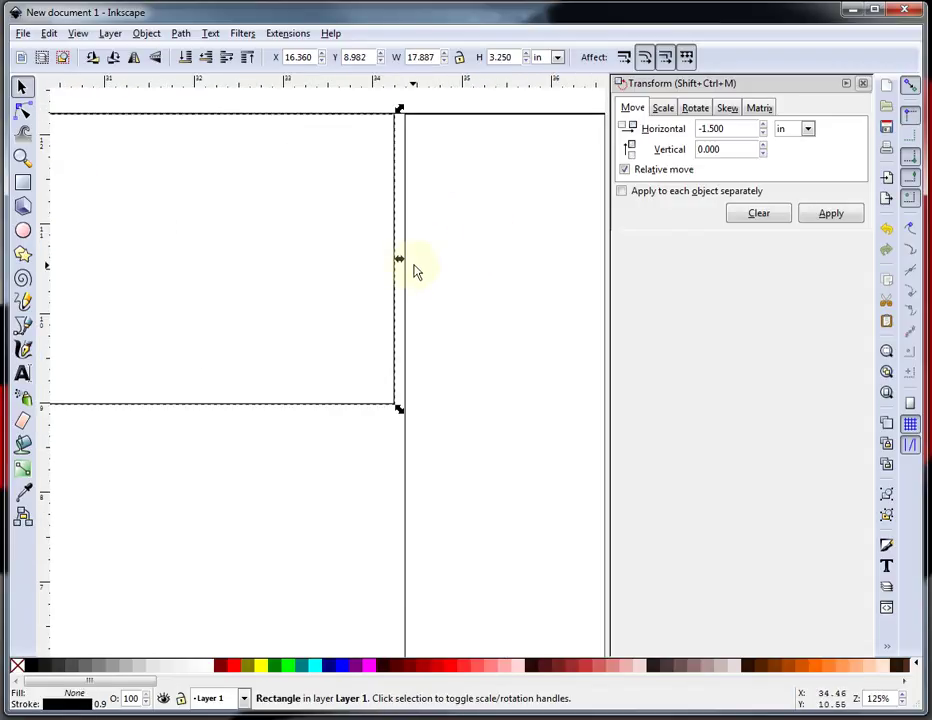
pyautogui.moveTo(399, 263); pyautogui.dragTo(410, 271)
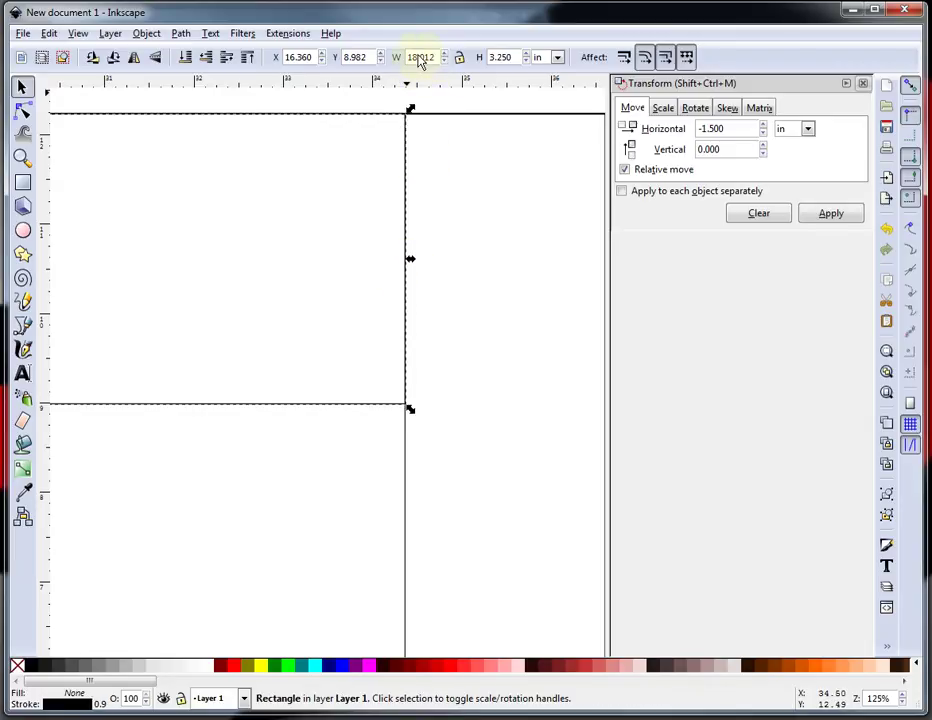
# Set the apron rectangle's width to exactly 18 in
pyautogui.moveTo(437, 57); pyautogui.dragTo(380, 68)
pyautogui.write('18')
pyautogui.press('Return')
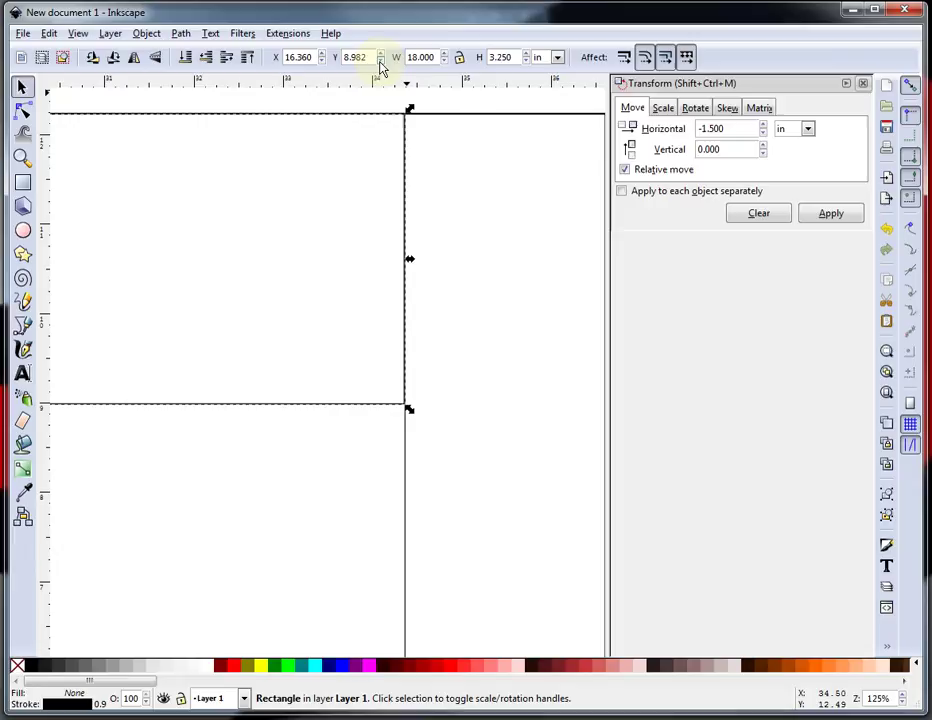
pyautogui.click(450, 275)
pyautogui.scroll(-4, 405, 316)
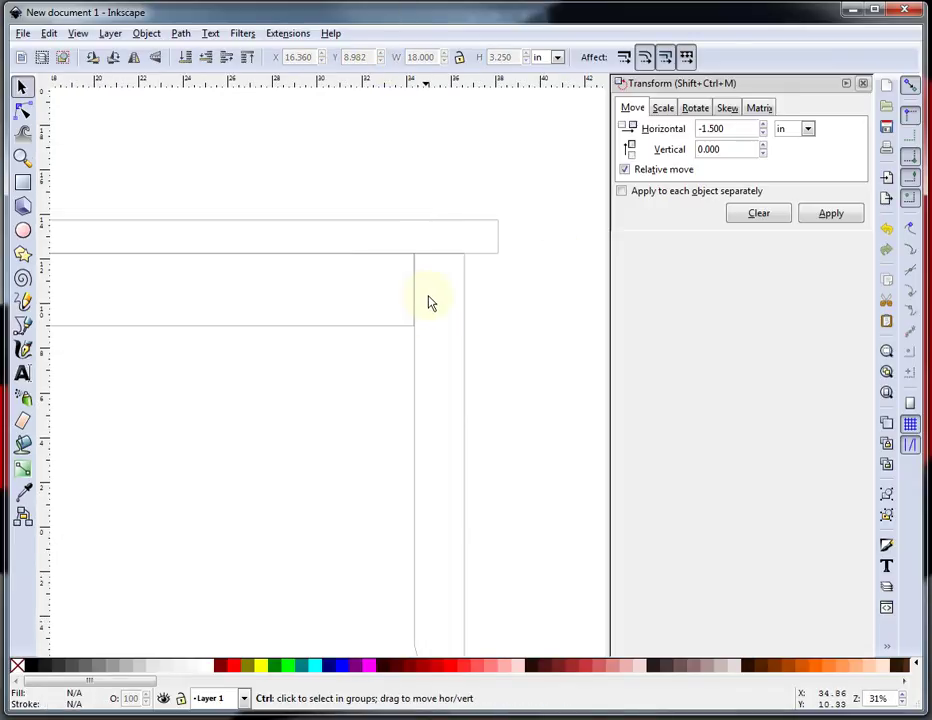
pyautogui.scroll(-1, 108, 291)
pyautogui.scroll(4, 166, 266)
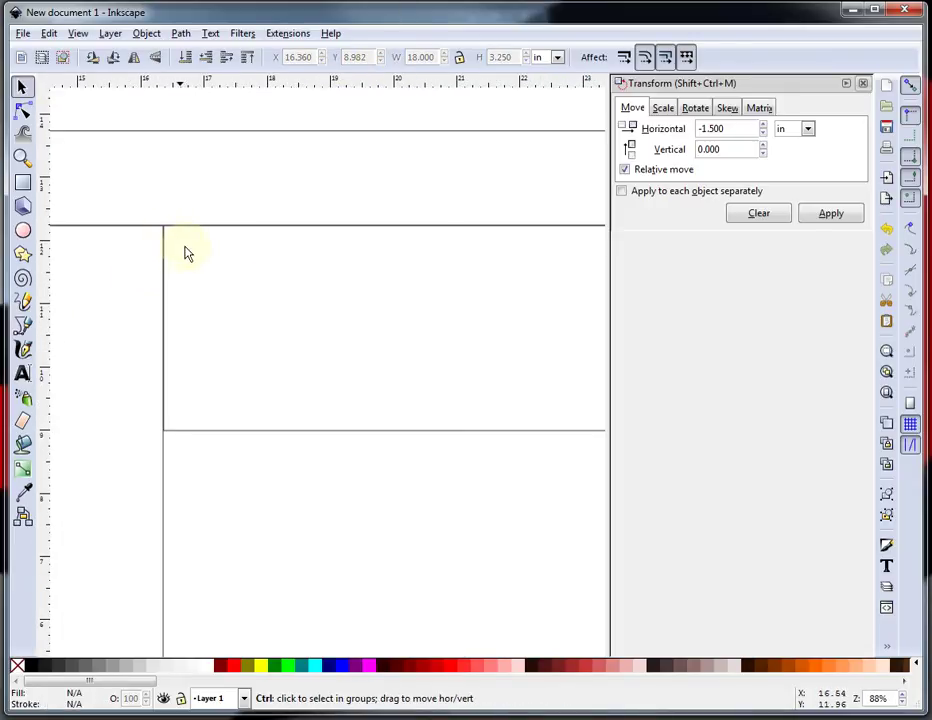
pyautogui.scroll(-2, 186, 253)
pyautogui.scroll(-1, 285, 295)
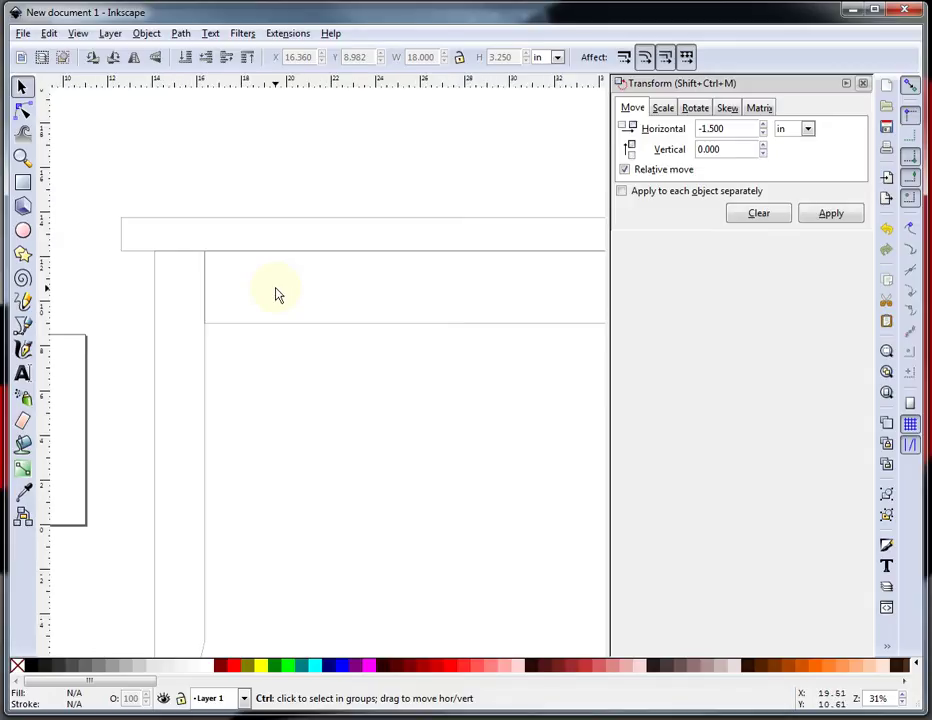
pyautogui.scroll(-2, 277, 294)
pyautogui.scroll(2, 412, 295)
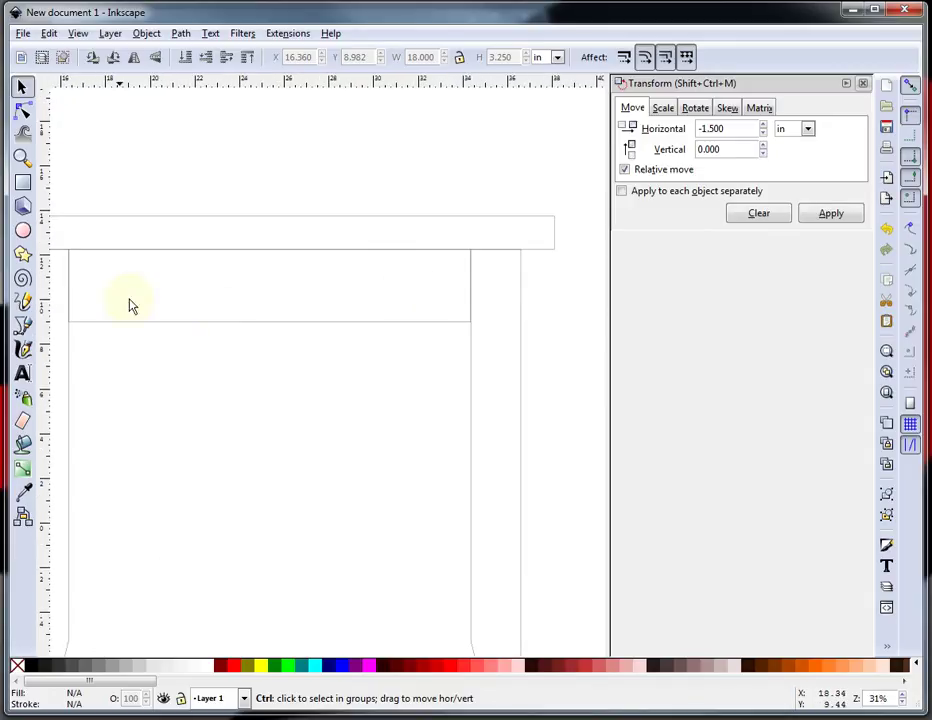
# Draw a small rectangle below the apron, try 0.5 in width and 18 in height, then undo the height
pyautogui.click(23, 184)
pyautogui.moveTo(147, 380); pyautogui.dragTo(204, 404)
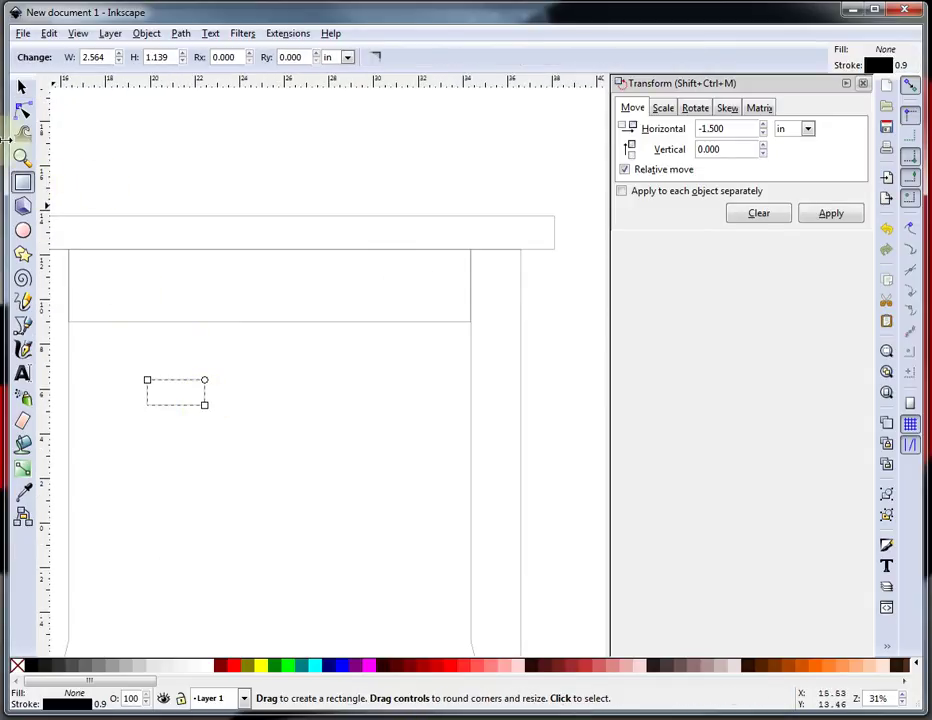
pyautogui.click(23, 88)
pyautogui.moveTo(436, 56); pyautogui.dragTo(349, 57)
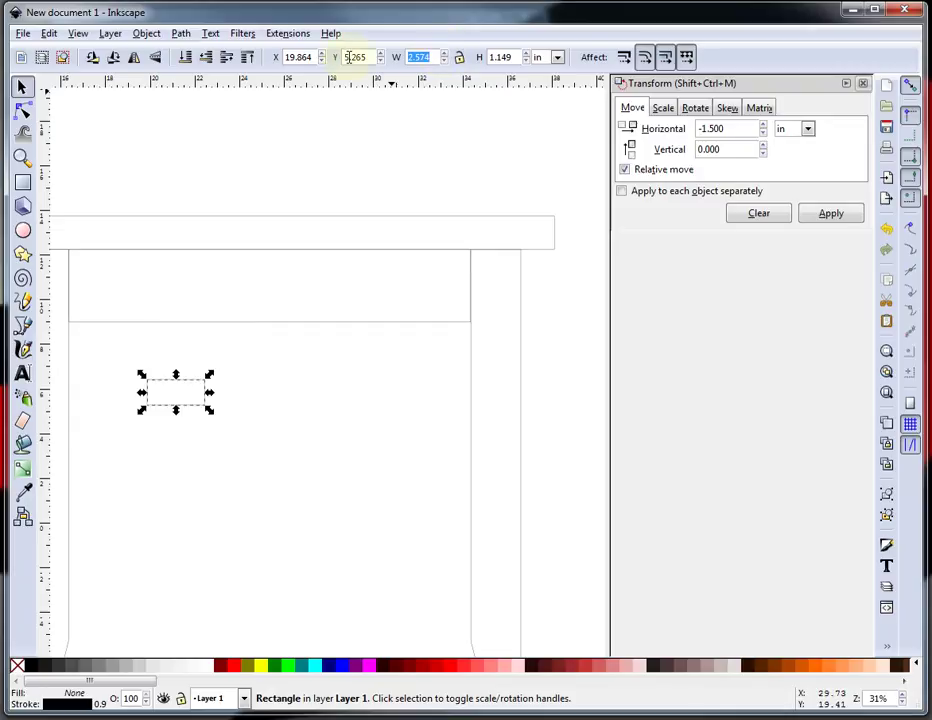
pyautogui.write('.5')
pyautogui.press('Return')
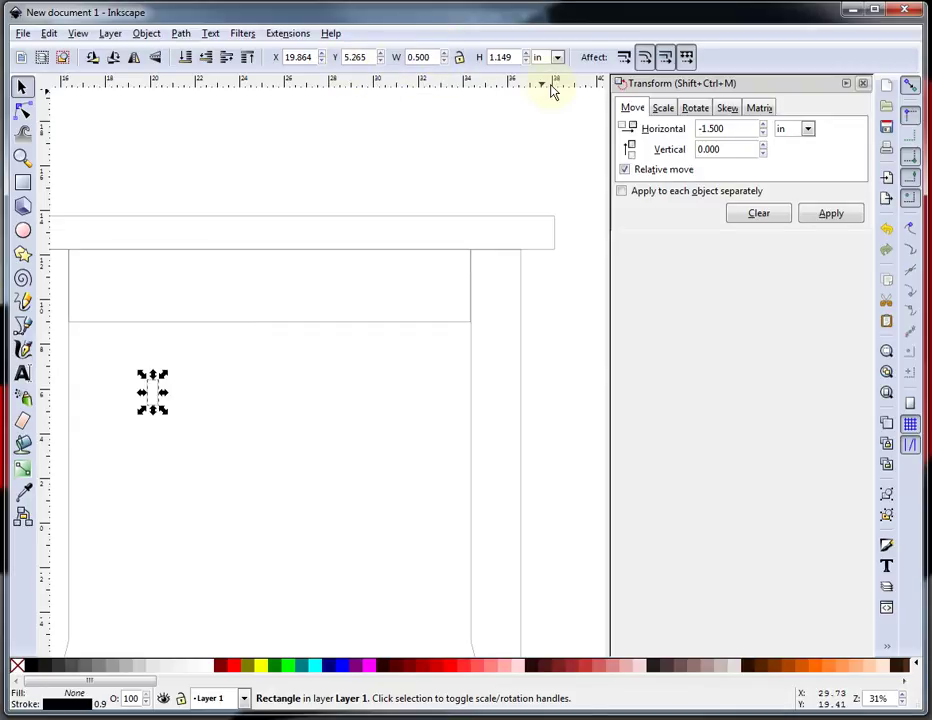
pyautogui.moveTo(517, 57); pyautogui.dragTo(460, 65)
pyautogui.write('18')
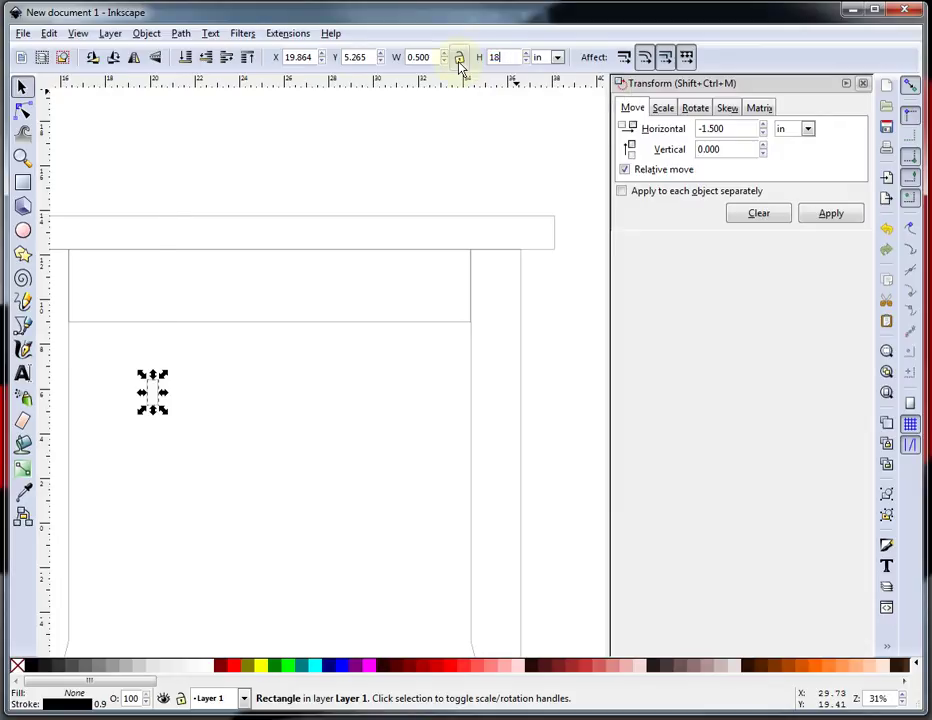
pyautogui.press('Return')
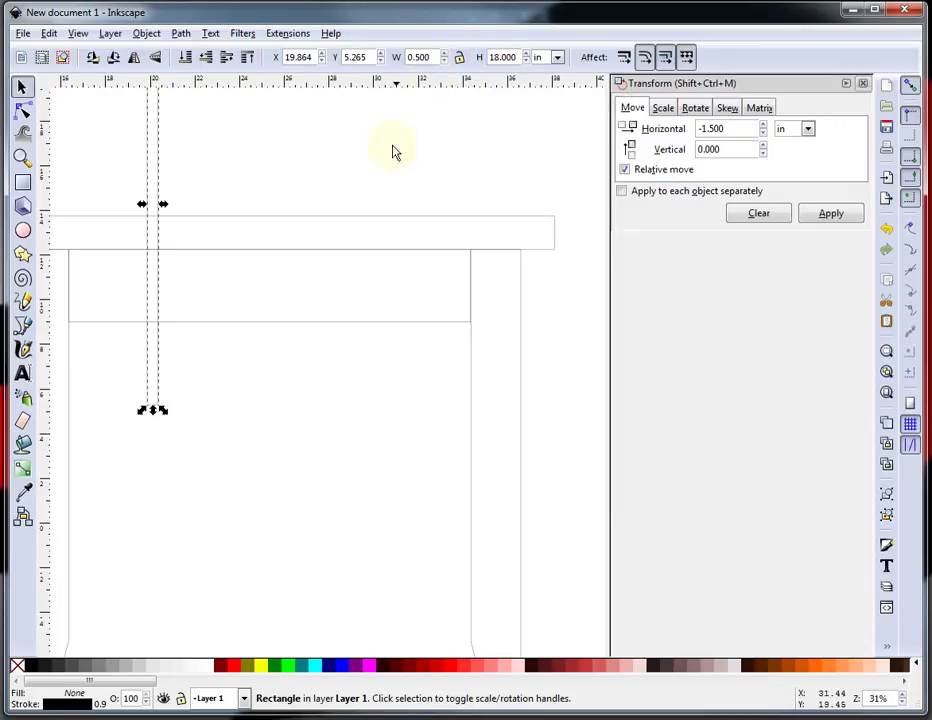
pyautogui.hotkey('ctrl', 'z')
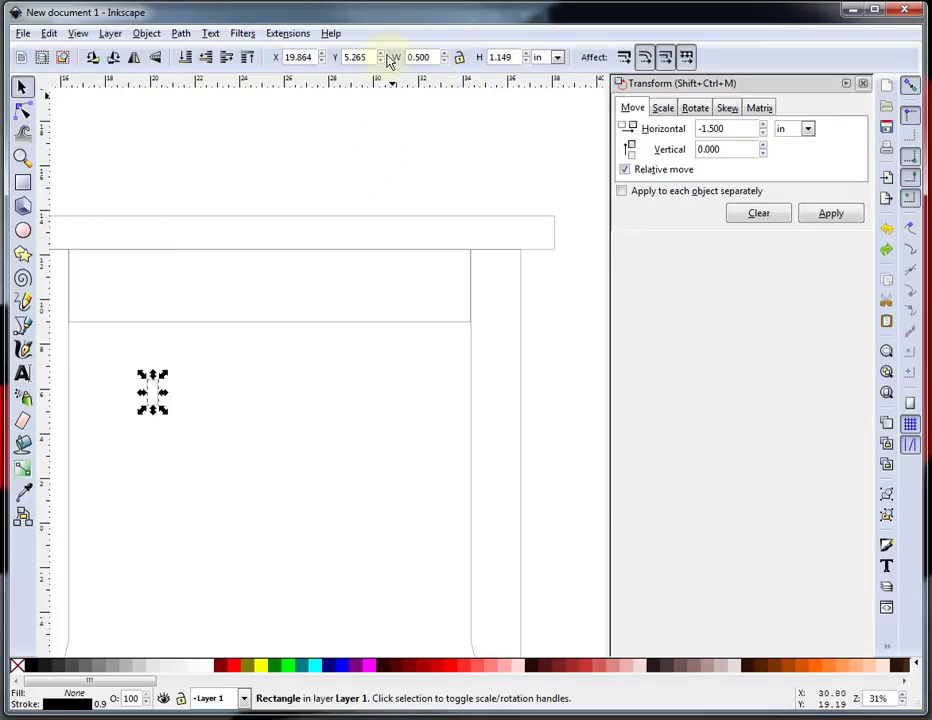
# Resize the rectangle to 18 in wide by 0.5 in tall
pyautogui.moveTo(437, 57); pyautogui.dragTo(373, 58)
pyautogui.write('18')
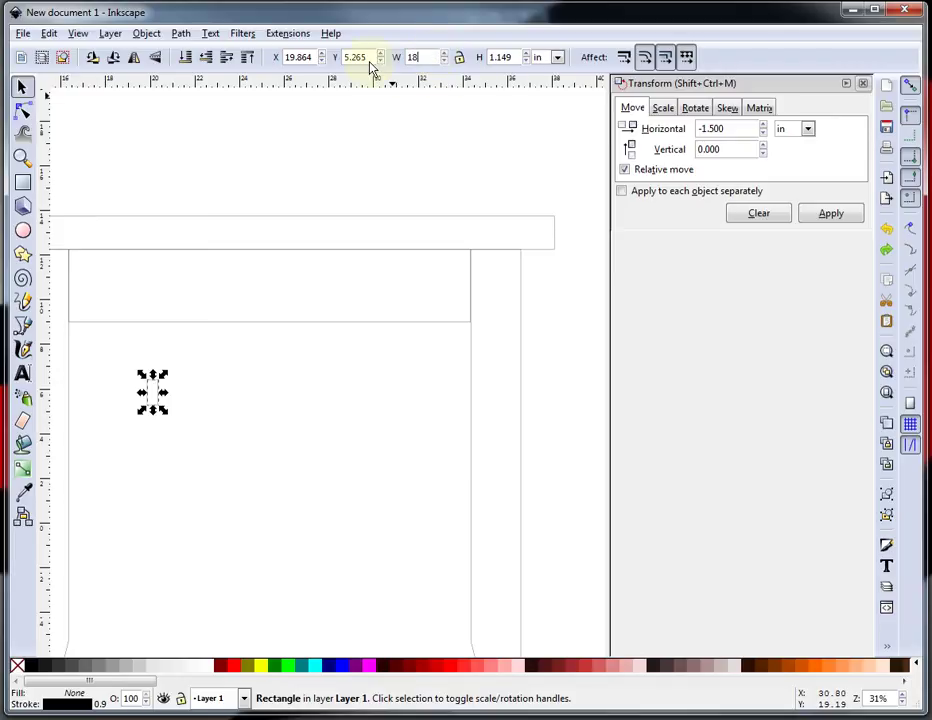
pyautogui.press('Return')
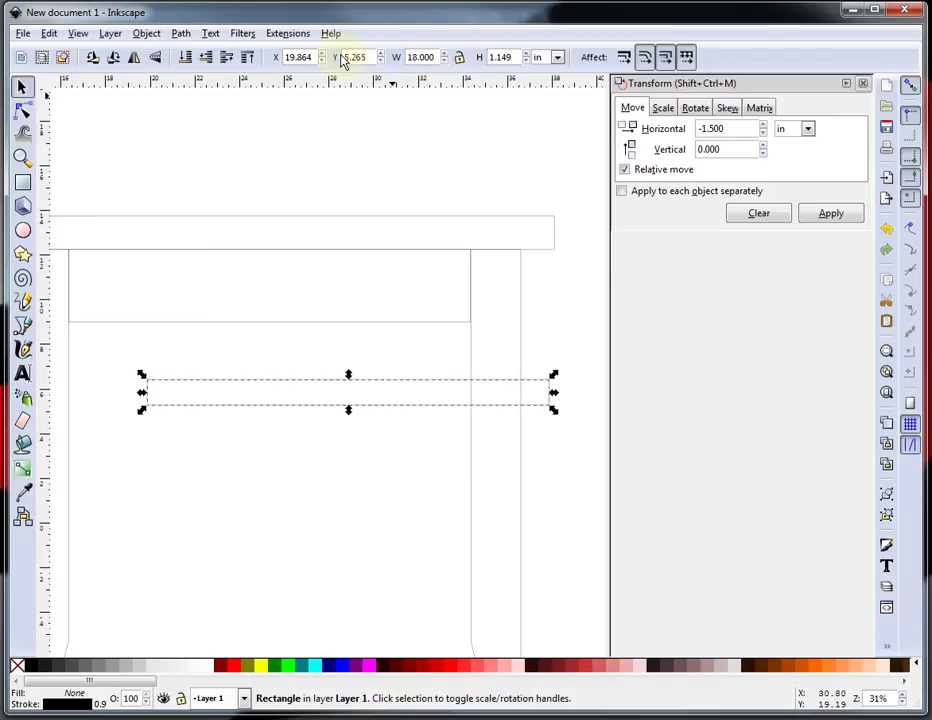
pyautogui.moveTo(518, 58); pyautogui.dragTo(493, 57)
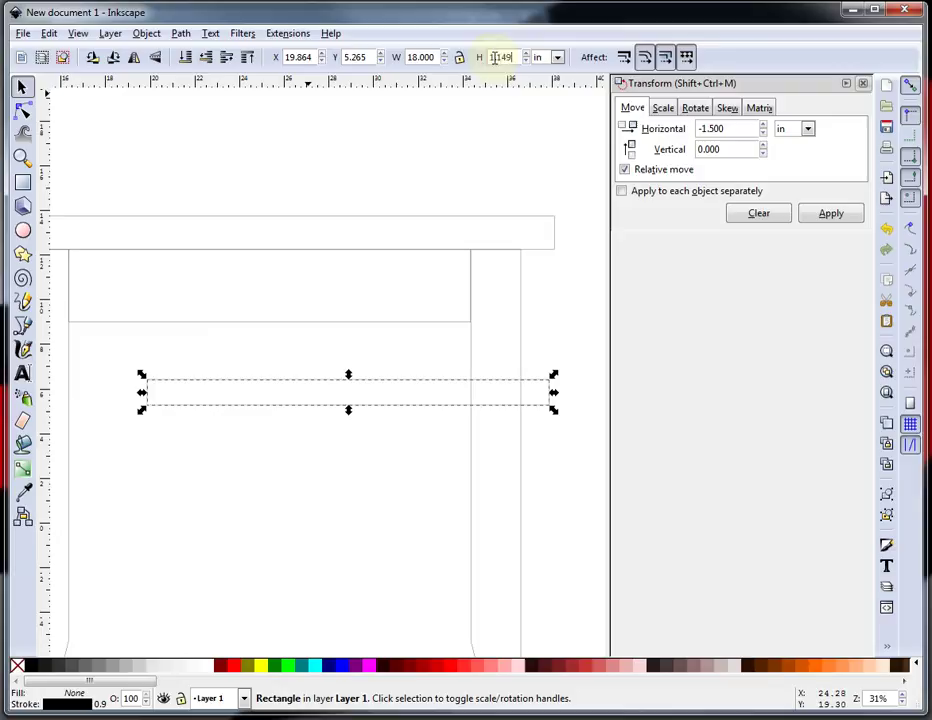
pyautogui.press('BackSpace')
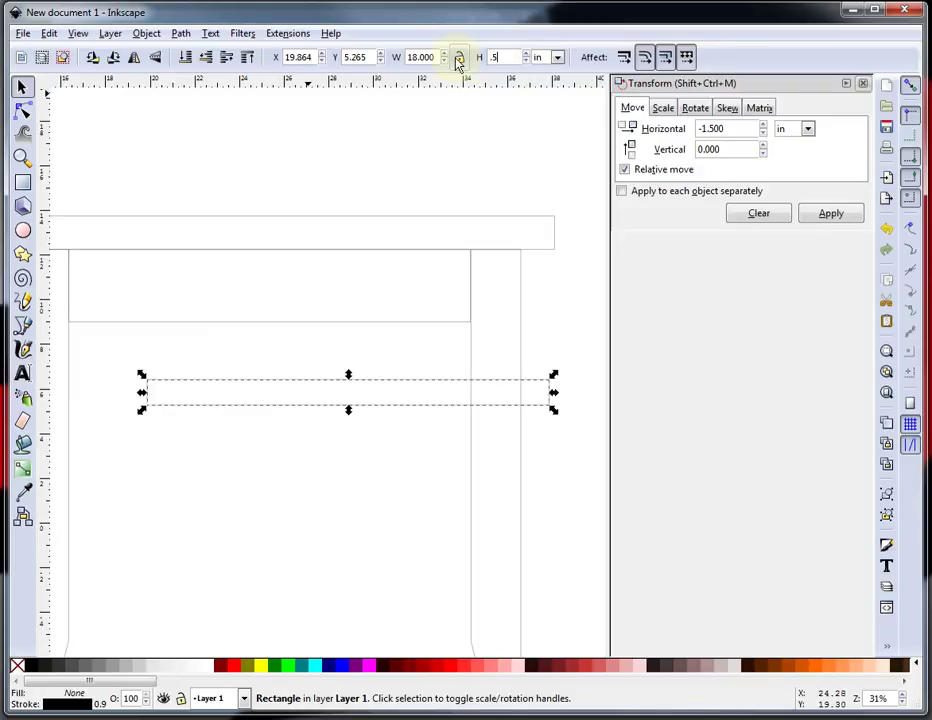
pyautogui.write('.5')
pyautogui.press('Return')
# Snap the thin 18 × 0.5 in rail directly beneath the apron
pyautogui.click(214, 430)
pyautogui.click(231, 408)
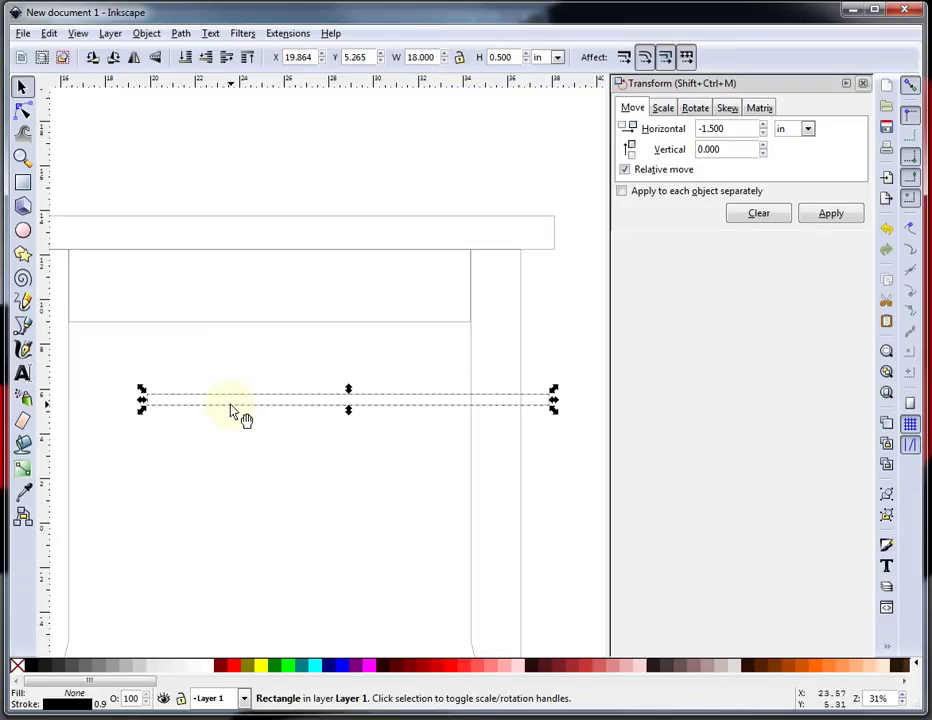
pyautogui.moveTo(232, 408); pyautogui.dragTo(167, 338)
pyautogui.click(304, 433)
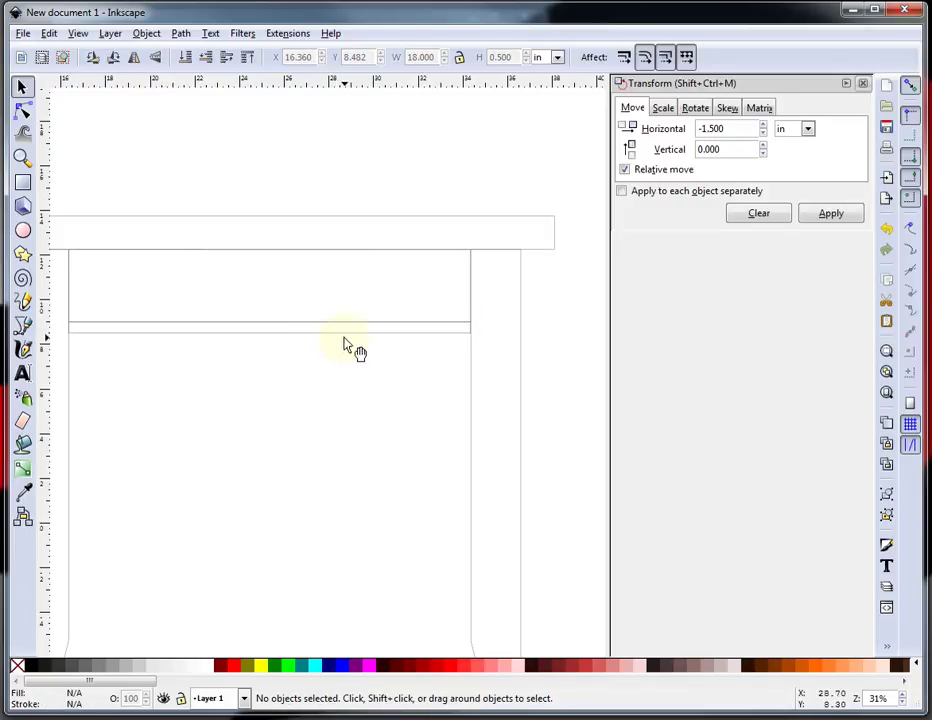
# Duplicate the apron rectangle and place the copy between the legs
pyautogui.scroll(-2, 337, 308)
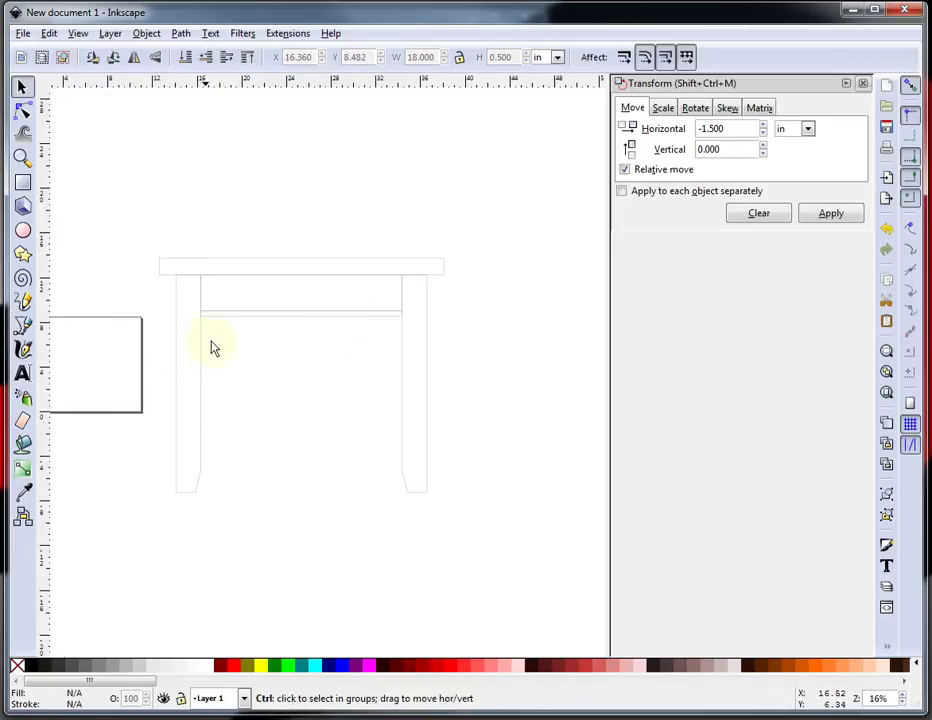
pyautogui.scroll(1, 212, 347)
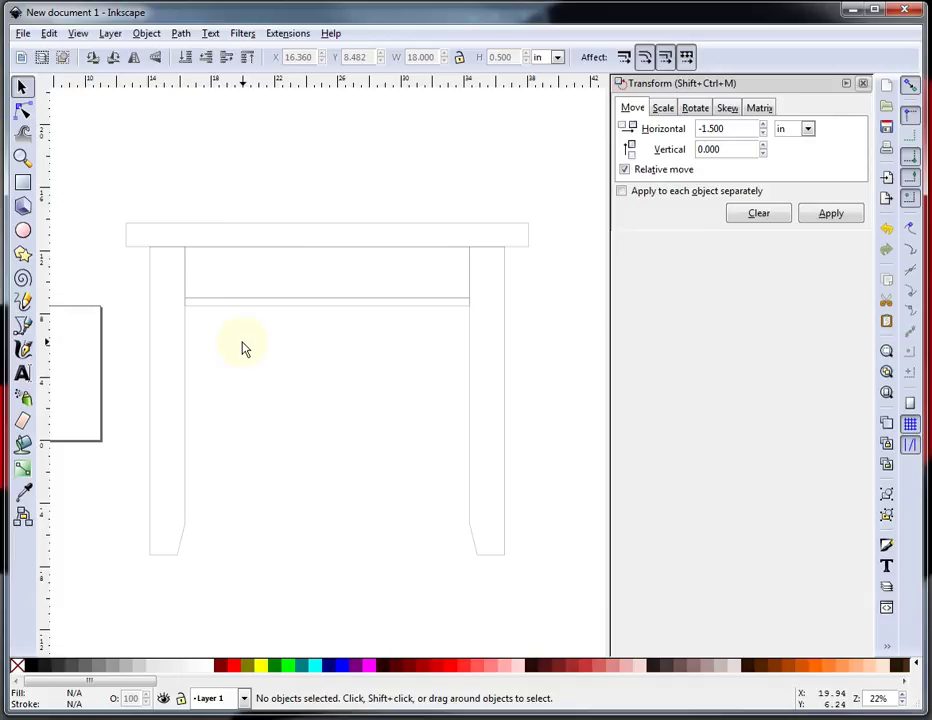
pyautogui.click(184, 296)
pyautogui.hotkey('ctrl', 'c')
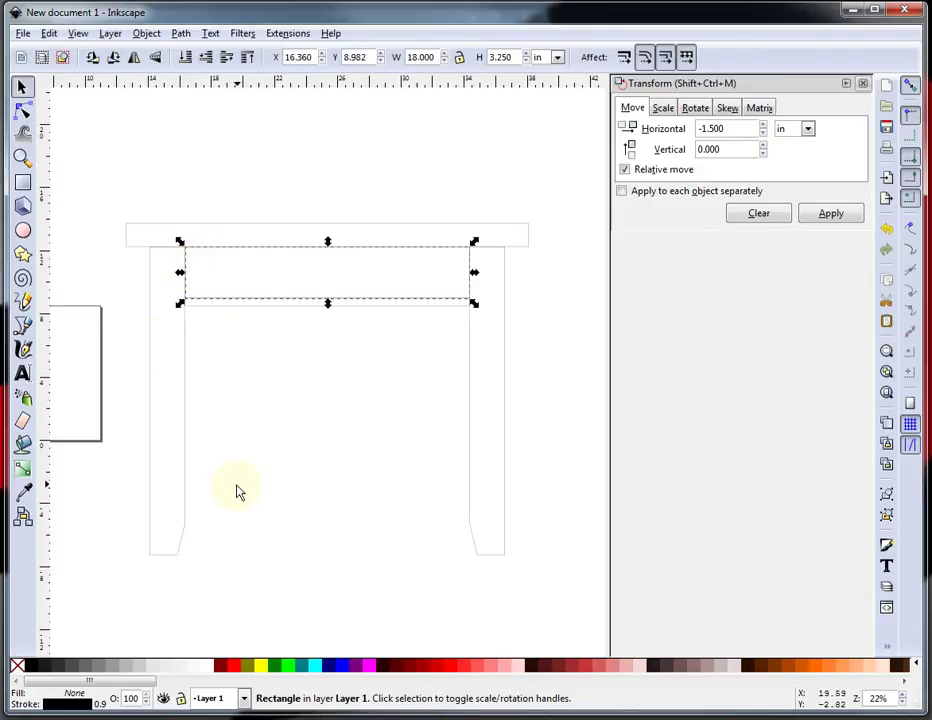
pyautogui.hotkey('ctrl', 'v')
pyautogui.moveTo(315, 462); pyautogui.dragTo(409, 431)
# Set the copy's height to 1.75 in and snap it flush with the leg bottoms
pyautogui.doubleClick(500, 57)
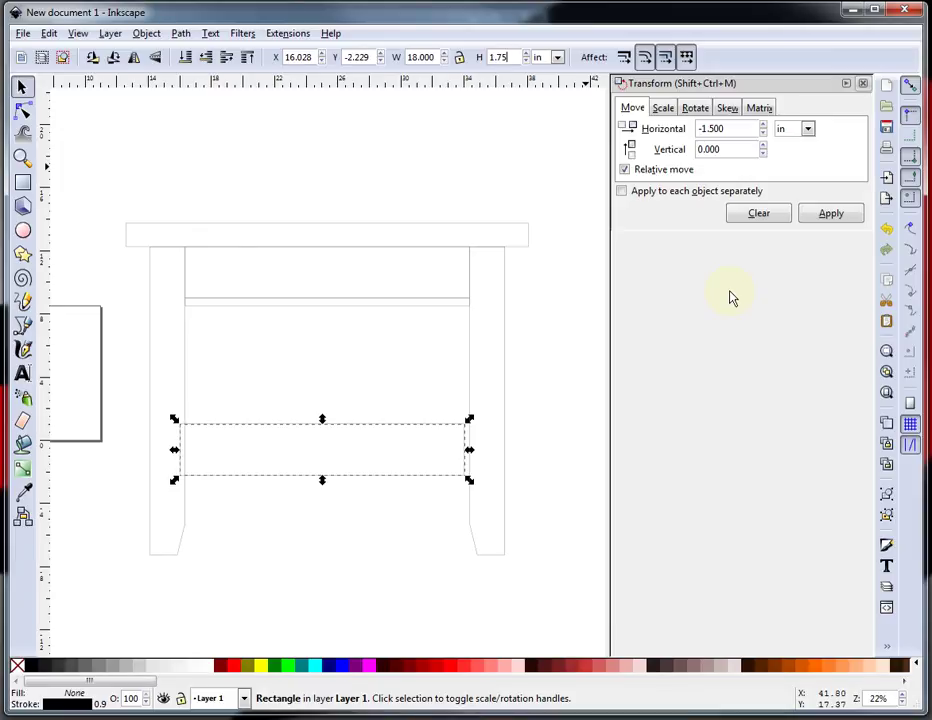
pyautogui.write('1.75')
pyautogui.press('Return')
pyautogui.click(425, 503)
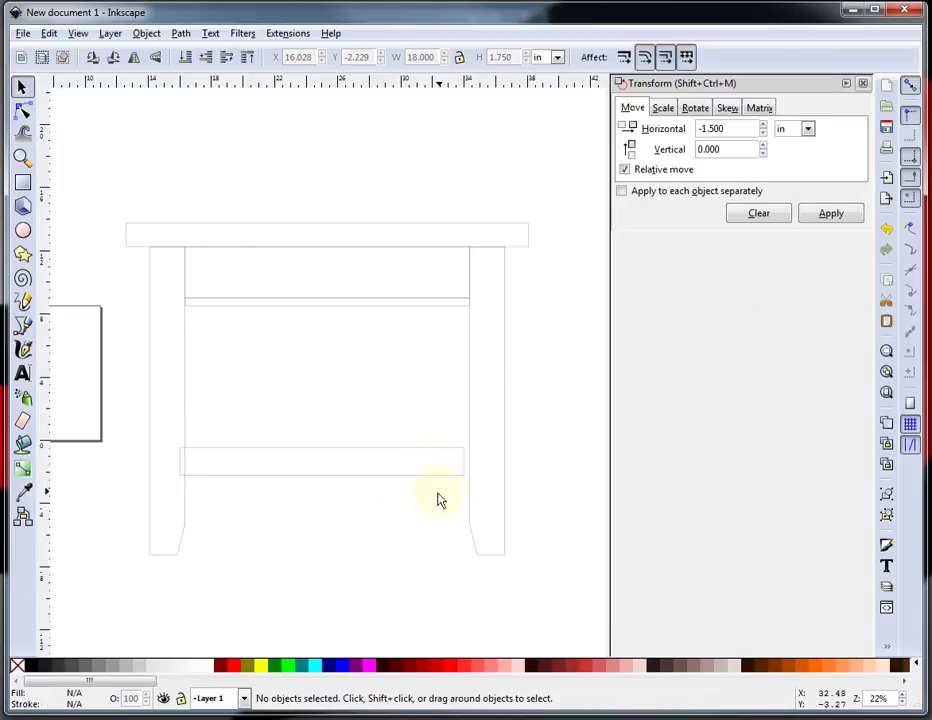
pyautogui.moveTo(379, 474); pyautogui.dragTo(392, 555)
pyautogui.moveTo(392, 555); pyautogui.dragTo(394, 556)
pyautogui.click(553, 574)
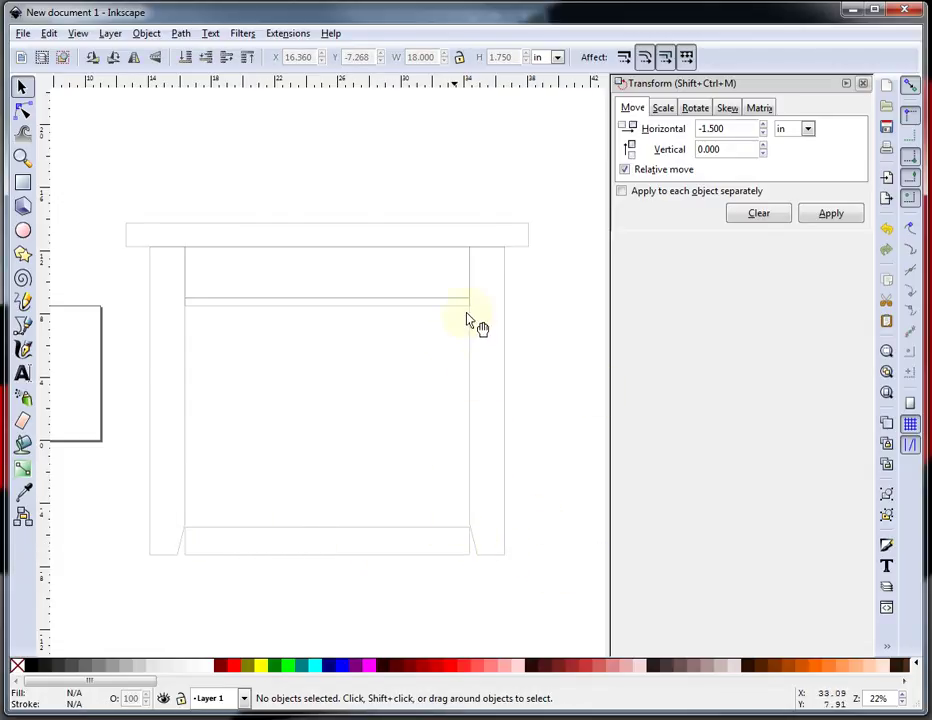
# Raise the lower rail 3 in with a Transform move of 0 horizontal, 3 vertical
pyautogui.moveTo(736, 129); pyautogui.dragTo(697, 140)
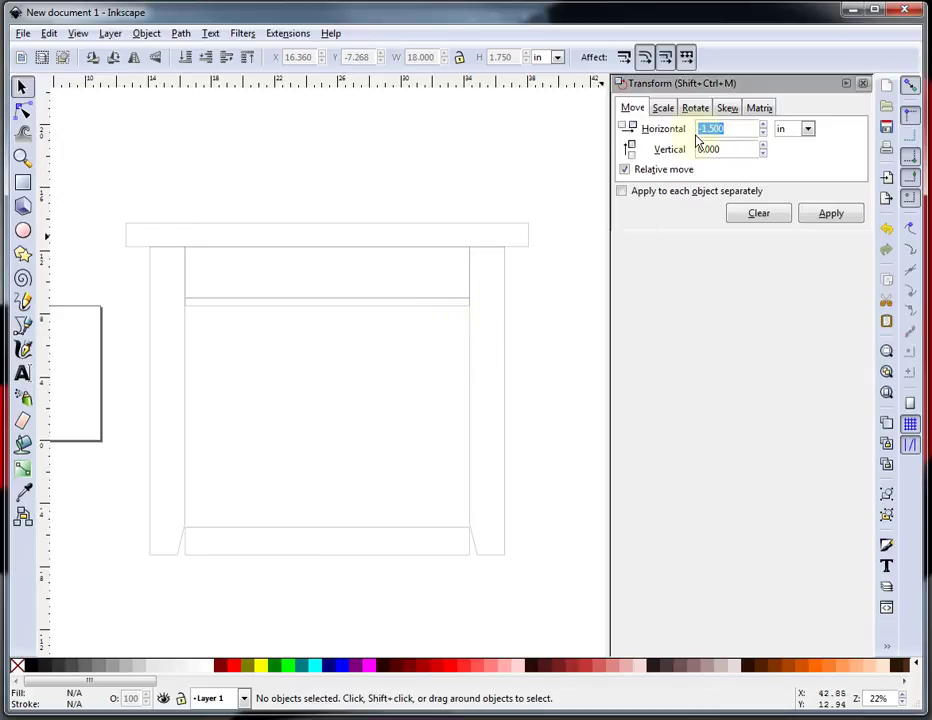
pyautogui.press('BackSpace')
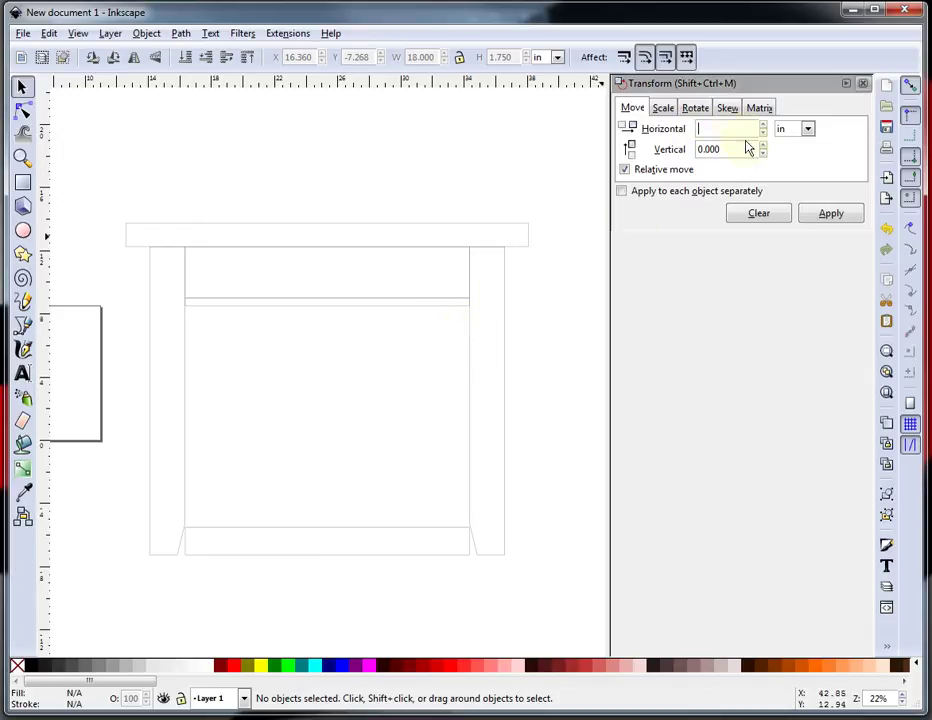
pyautogui.write('0')
pyautogui.click(745, 148)
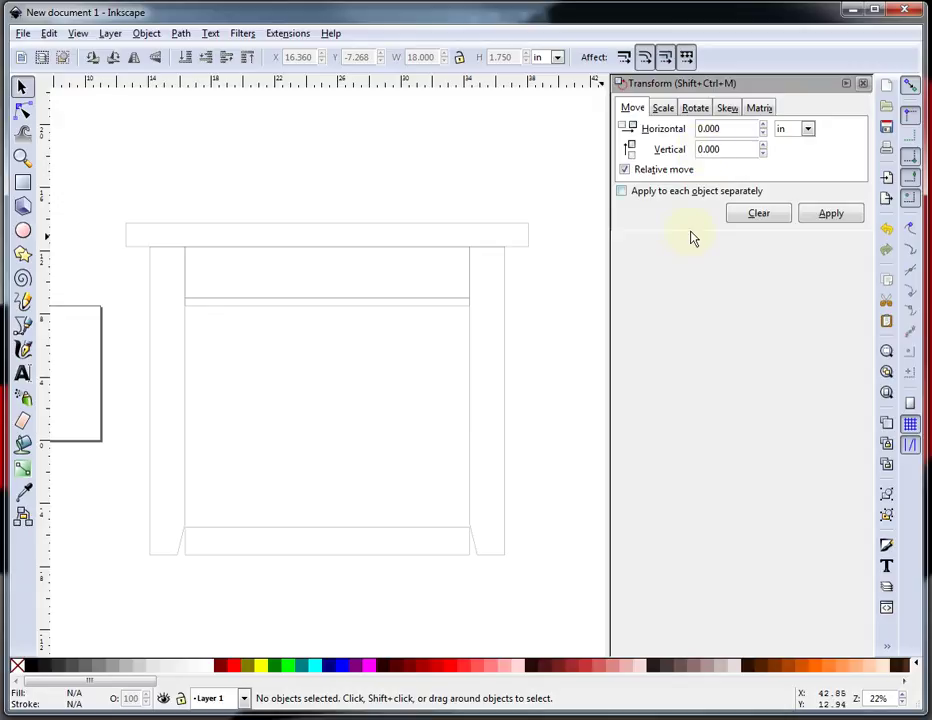
pyautogui.press('BackSpace')
pyautogui.write('3')
pyautogui.click(826, 214)
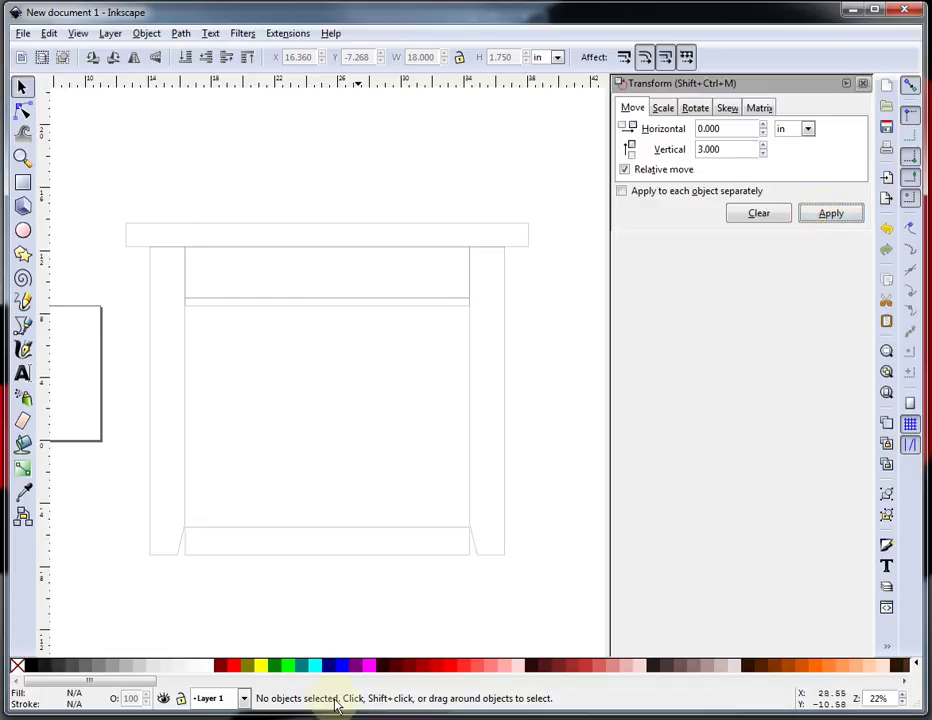
pyautogui.click(390, 550)
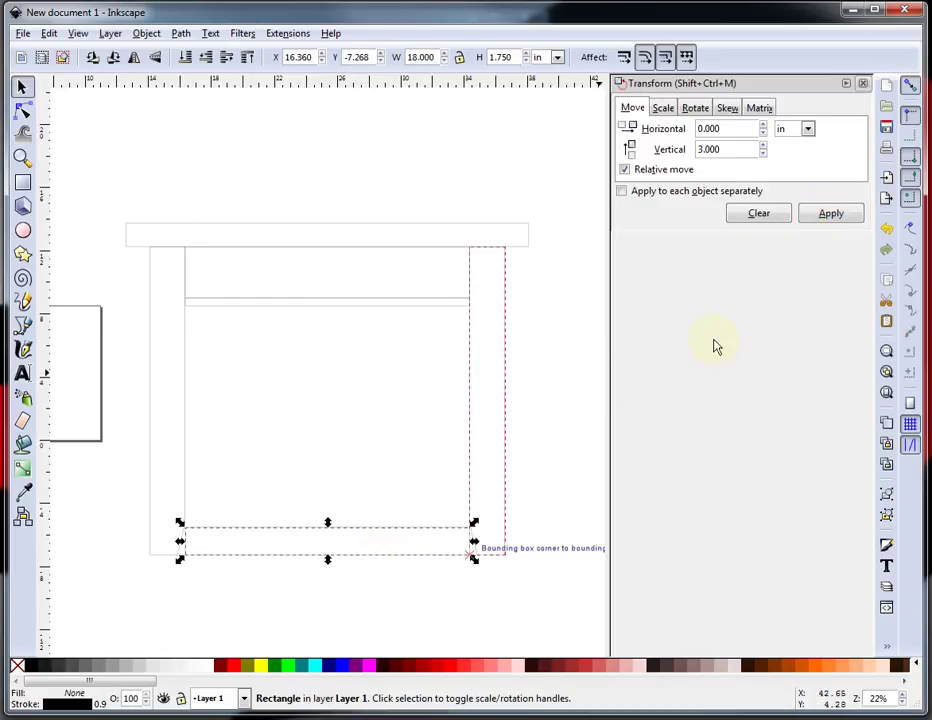
pyautogui.click(831, 214)
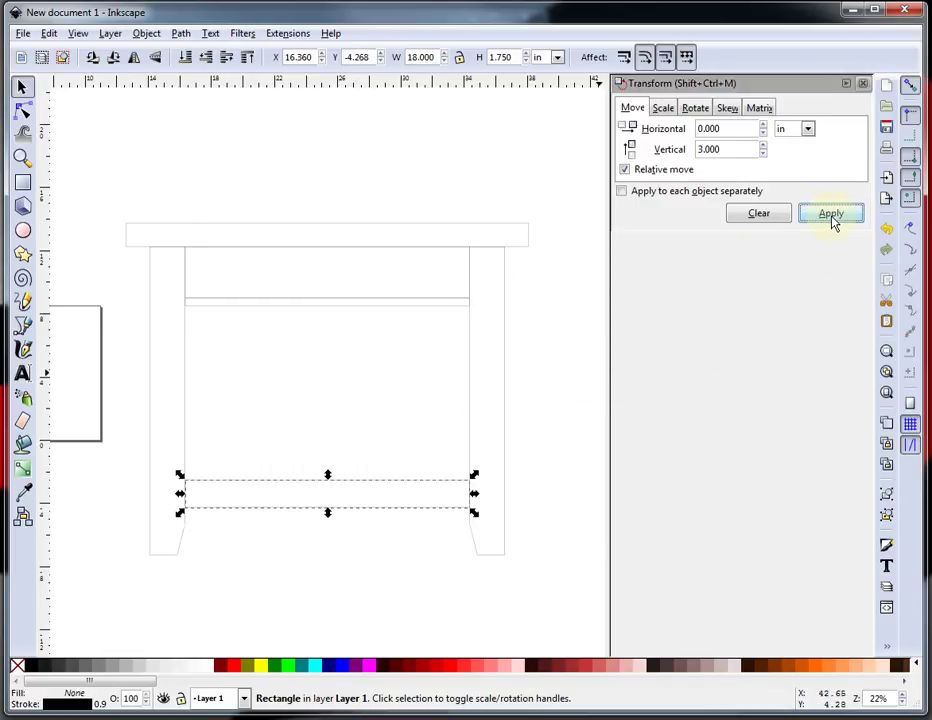
pyautogui.click(558, 447)
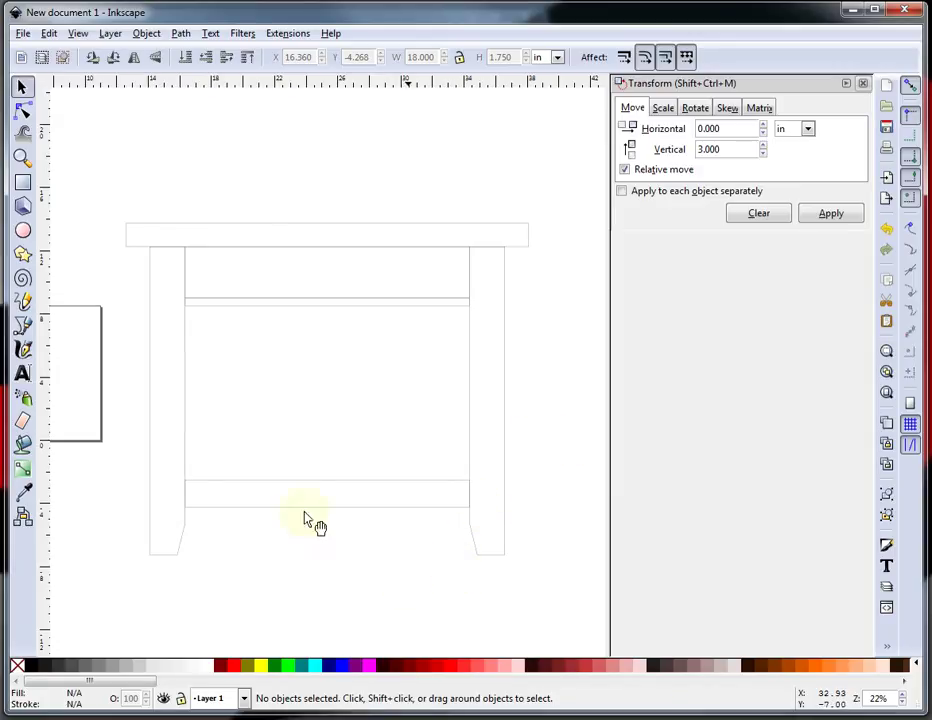
# Draw a narrow upright rectangle between the rails and set its width to 1.75 in
pyautogui.click(22, 182)
pyautogui.moveTo(299, 352); pyautogui.dragTo(315, 465)
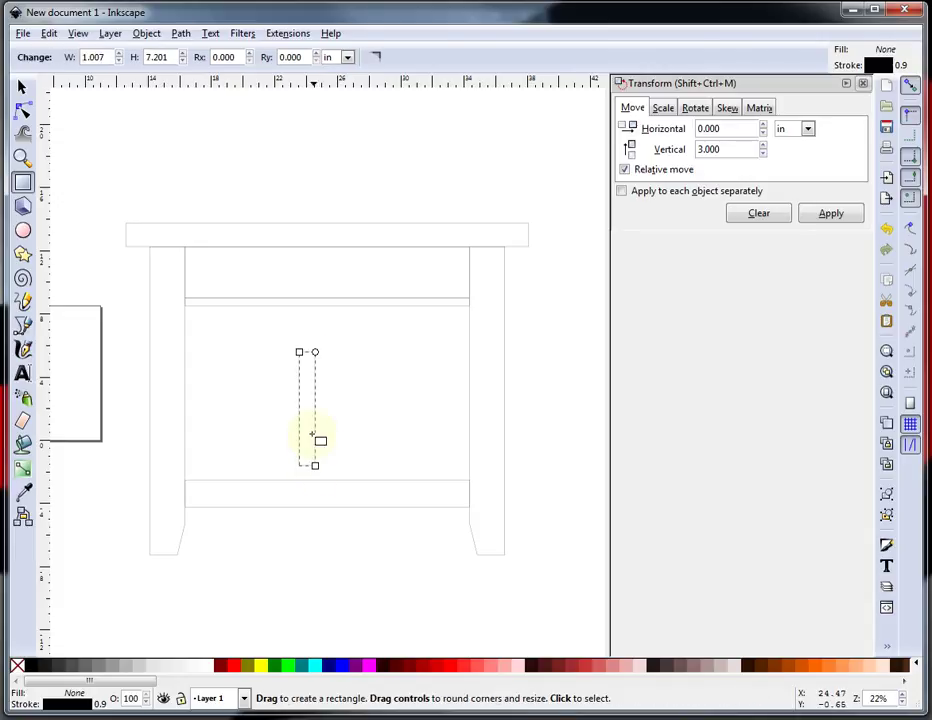
pyautogui.click(22, 87)
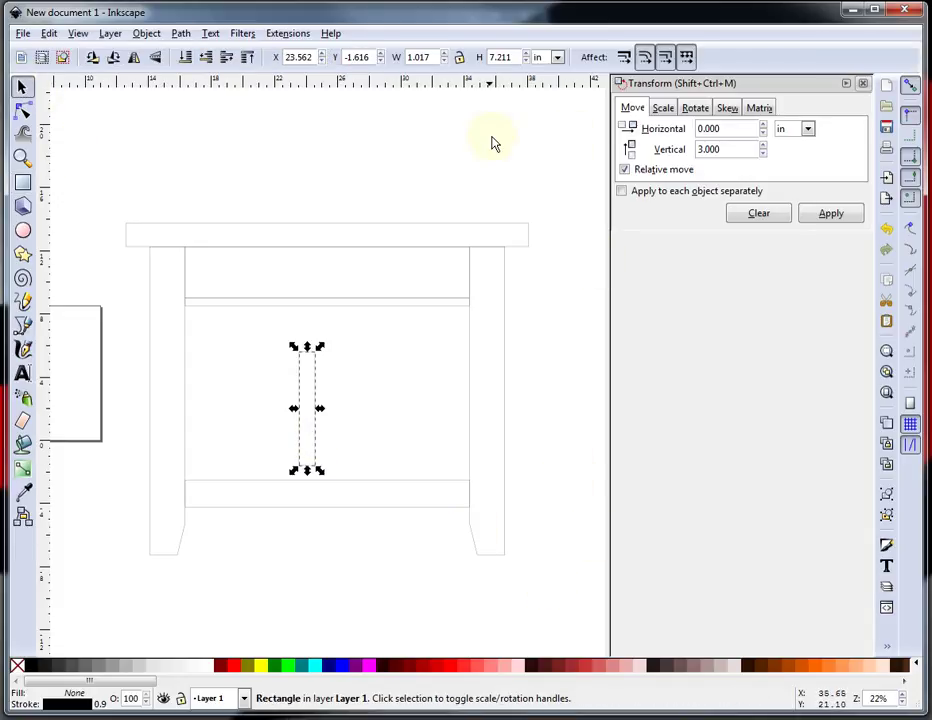
pyautogui.click(435, 56)
pyautogui.press('BackSpace')
pyautogui.press('BackSpace')
pyautogui.press('BackSpace')
pyautogui.write('75')
pyautogui.press('Return')
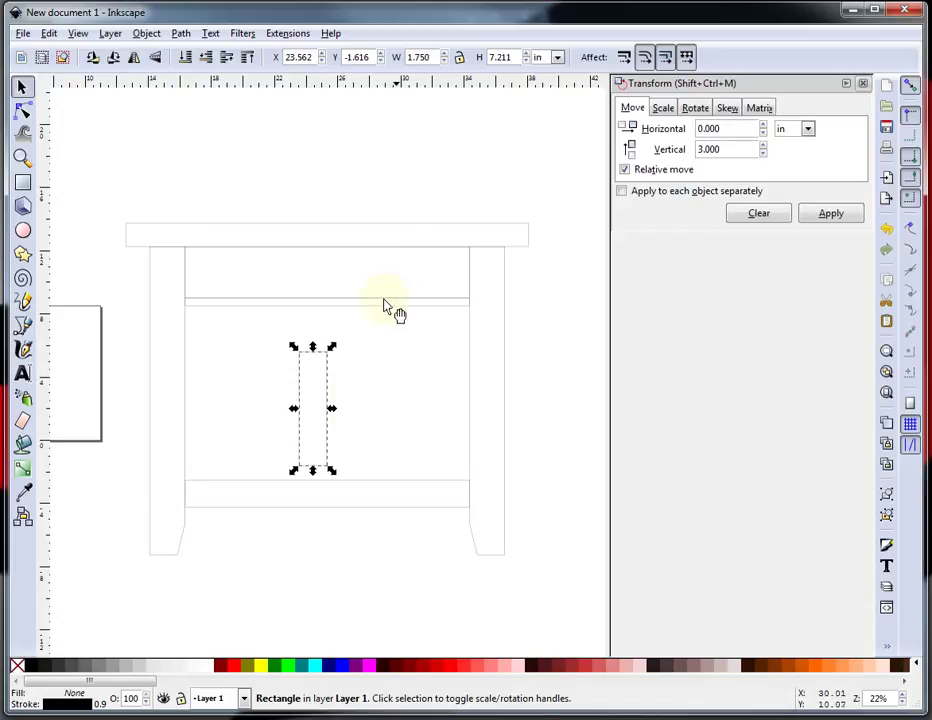
# Snap the upright onto the lower rail and stretch it up toward the shelf
pyautogui.moveTo(326, 381); pyautogui.dragTo(325, 387)
pyautogui.click(320, 410)
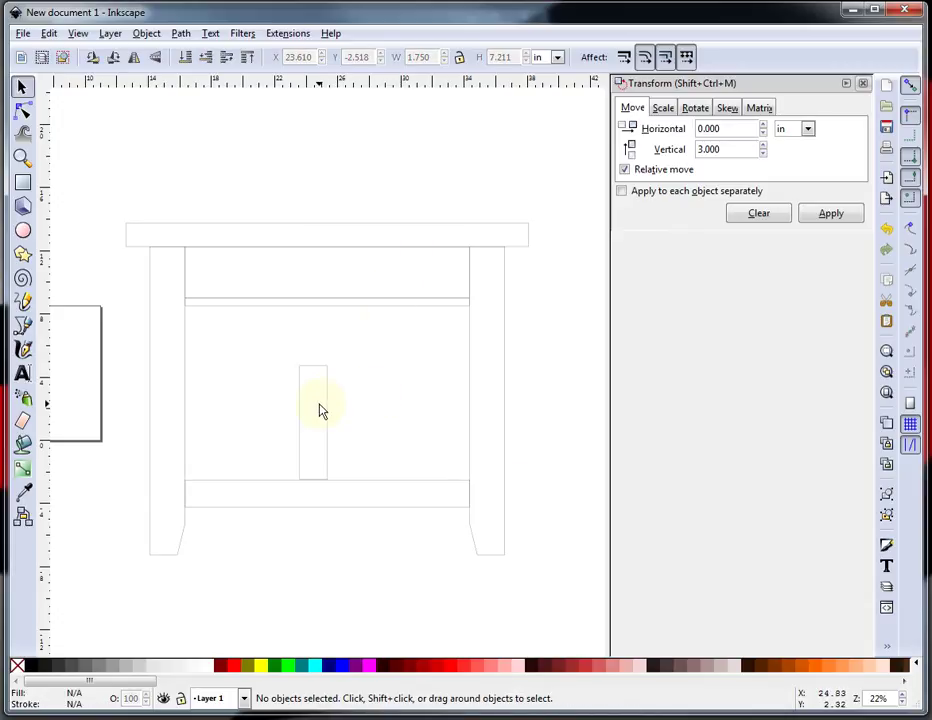
pyautogui.click(326, 410)
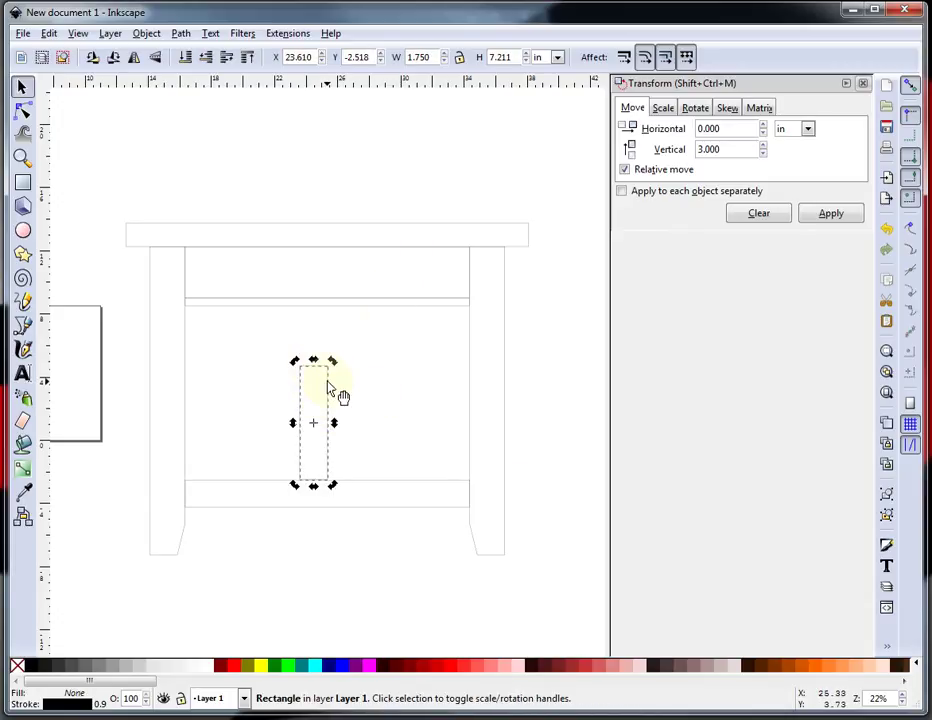
pyautogui.moveTo(313, 360); pyautogui.dragTo(326, 310)
pyautogui.click(402, 347)
# Set the upright's height to exactly 11 in
pyautogui.scroll(4, 322, 347)
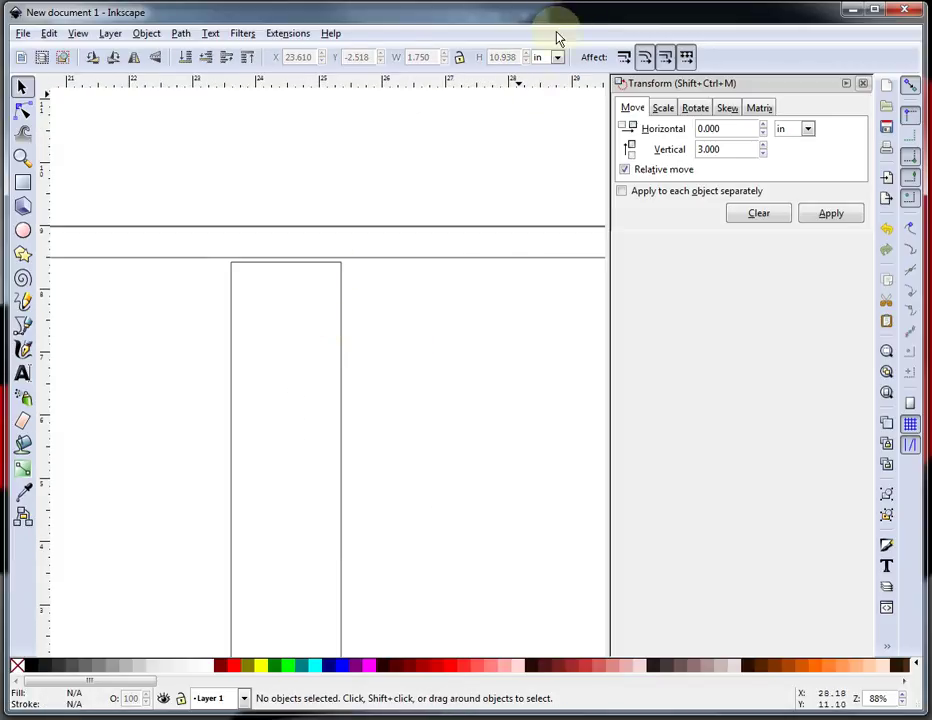
pyautogui.click(341, 335)
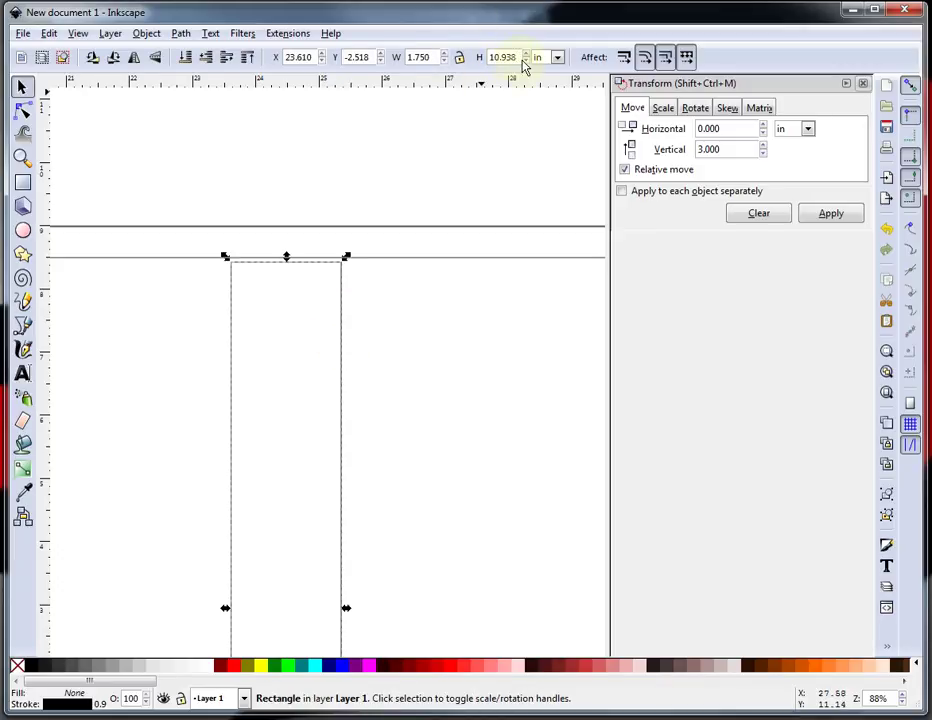
pyautogui.tripleClick(507, 57)
pyautogui.write('11')
pyautogui.press('Return')
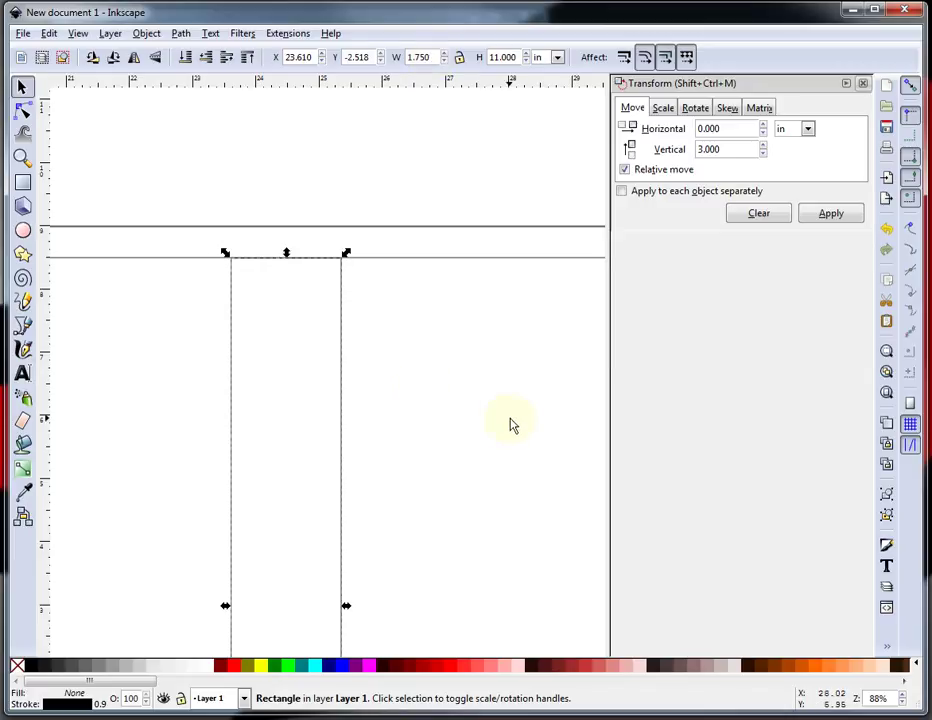
pyautogui.click(480, 395)
pyautogui.scroll(-1, 443, 362)
pyautogui.scroll(-2, 443, 362)
# Move the upright against the left leg, then shift it 2.75 in right
pyautogui.click(400, 519)
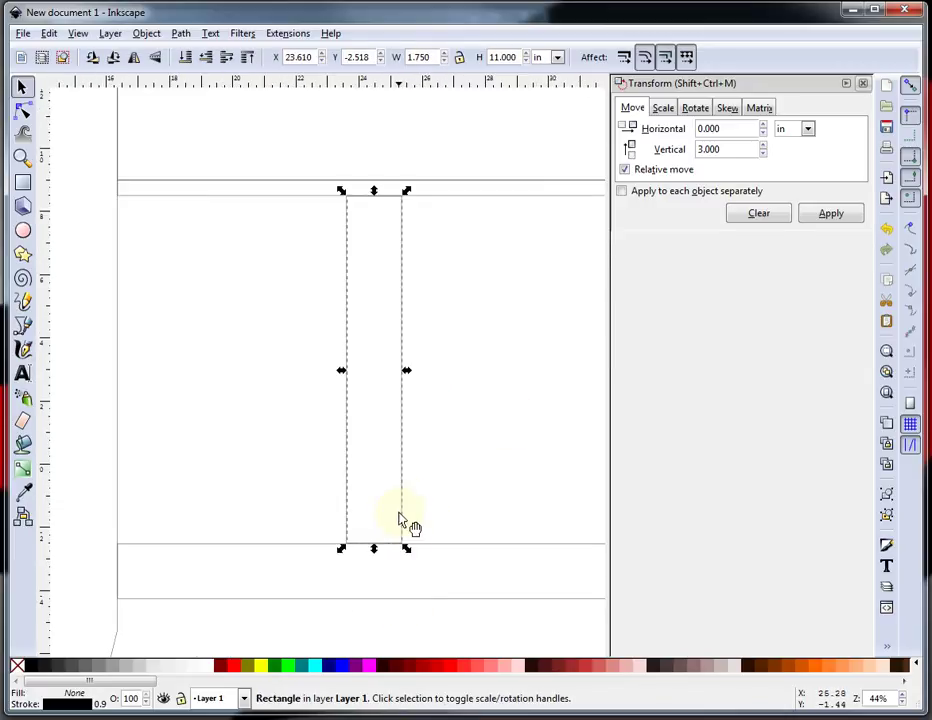
pyautogui.moveTo(395, 515); pyautogui.dragTo(170, 515)
pyautogui.click(285, 453)
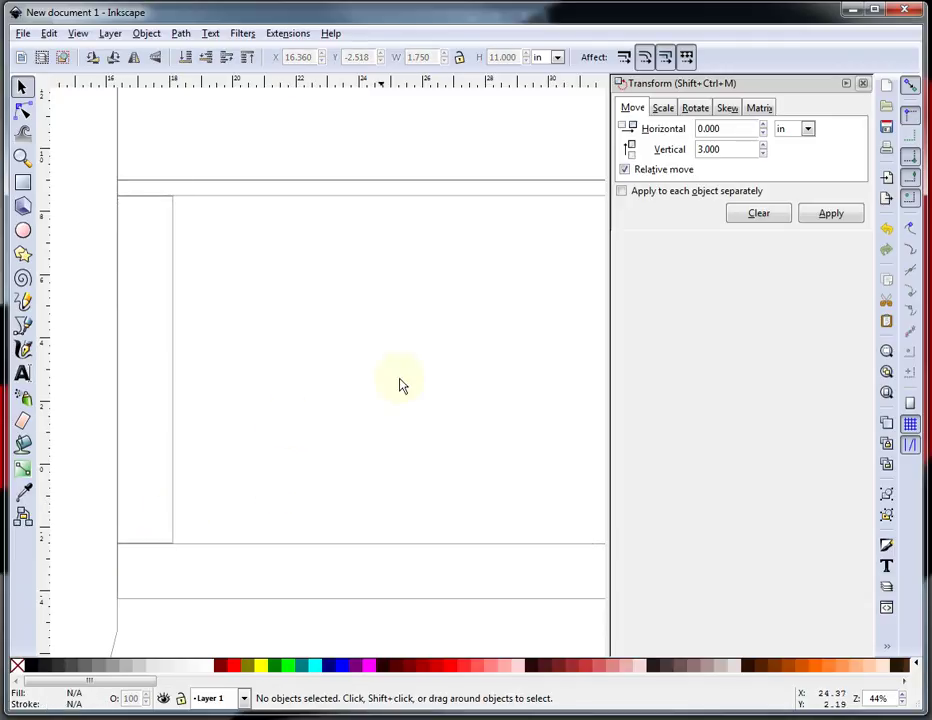
pyautogui.tripleClick(703, 149)
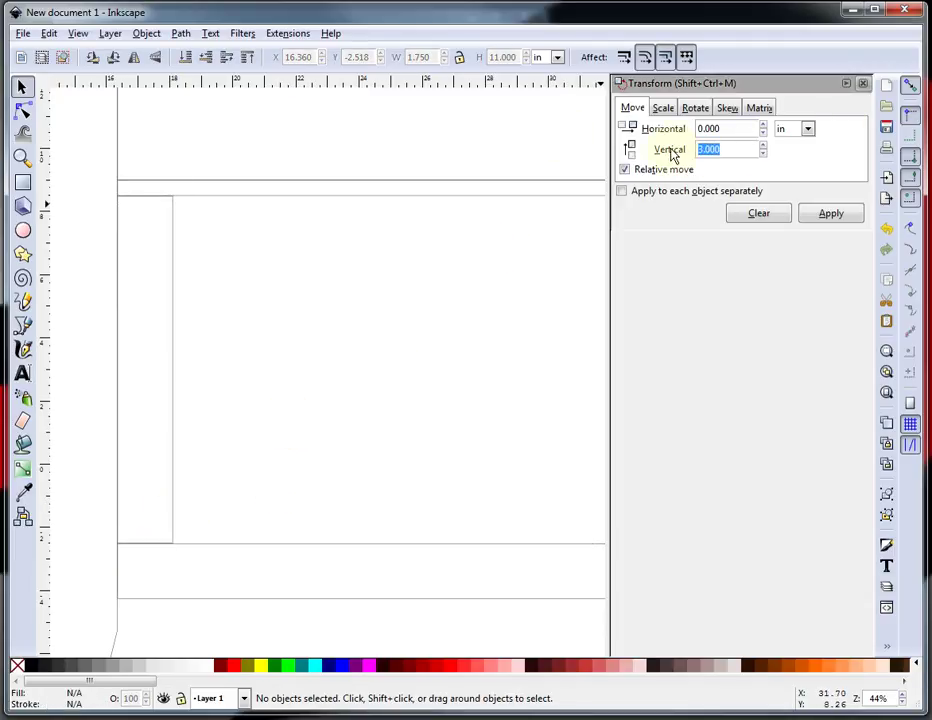
pyautogui.tripleClick(732, 128)
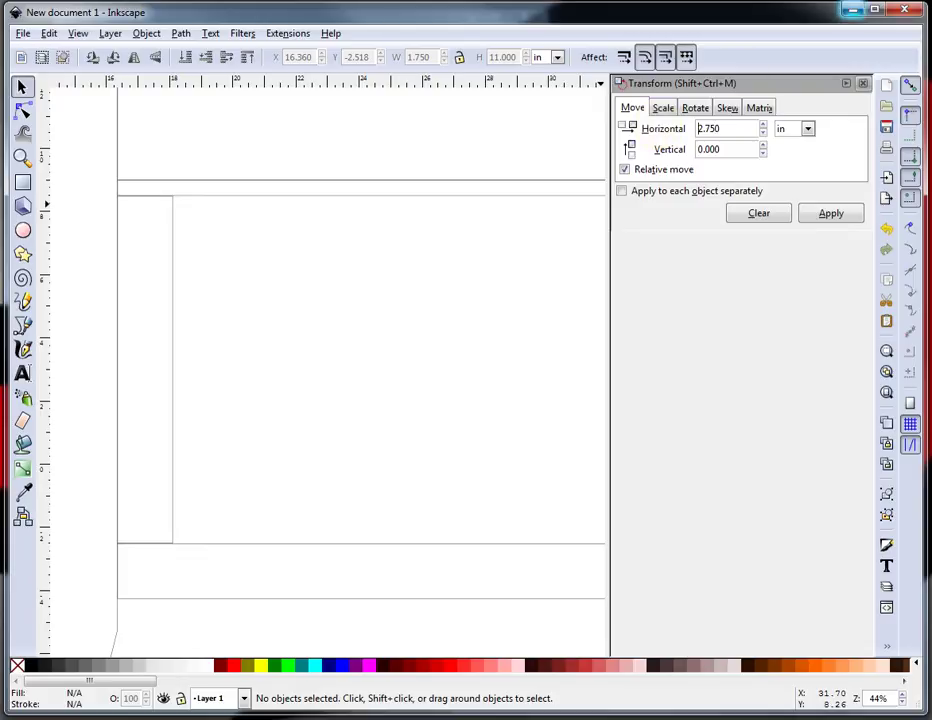
pyautogui.click(838, 216)
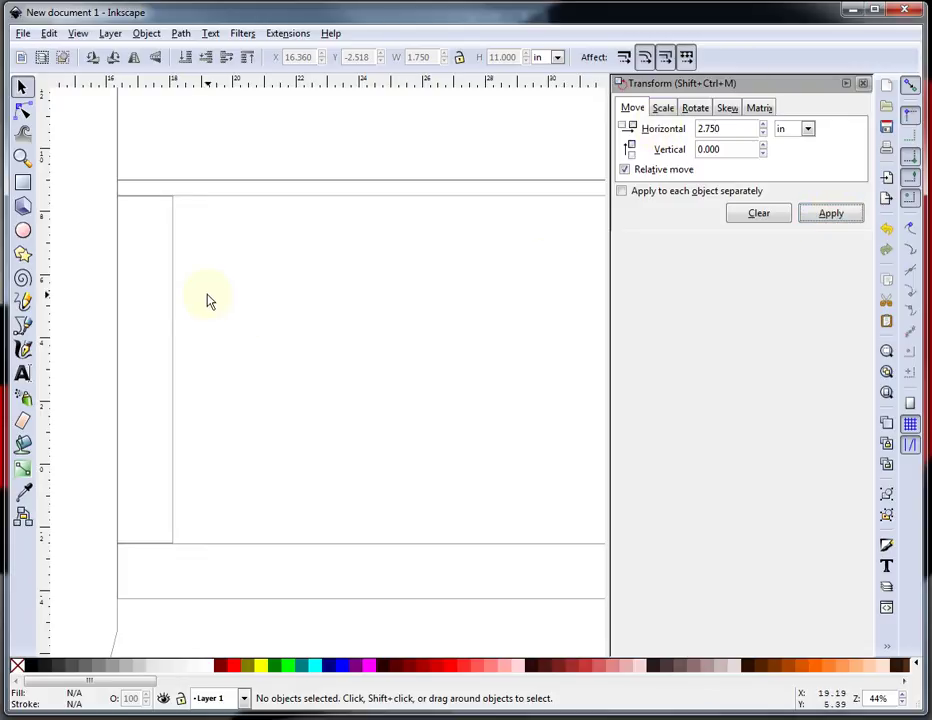
pyautogui.click(174, 306)
pyautogui.click(830, 216)
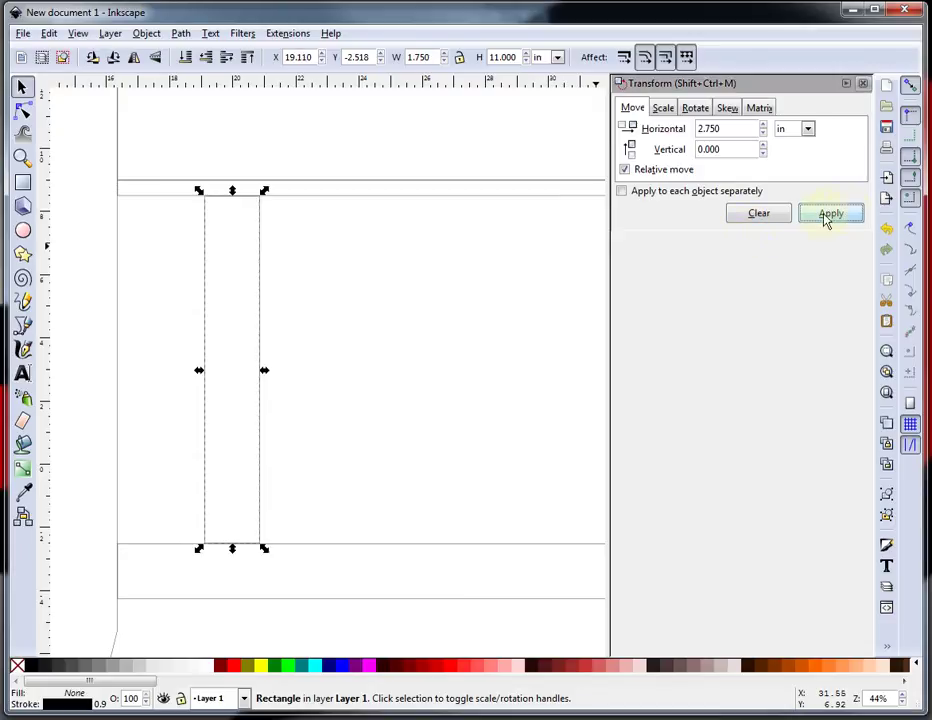
pyautogui.click(314, 310)
# Paste a slat copy against the right leg and shift it left twice by 2.75 in
pyautogui.keyDown('ctrl'); pyautogui.scroll(-2, 264, 291); pyautogui.keyUp('ctrl')
pyautogui.keyDown('ctrl'); pyautogui.scroll(1, 357, 280); pyautogui.keyUp('ctrl')
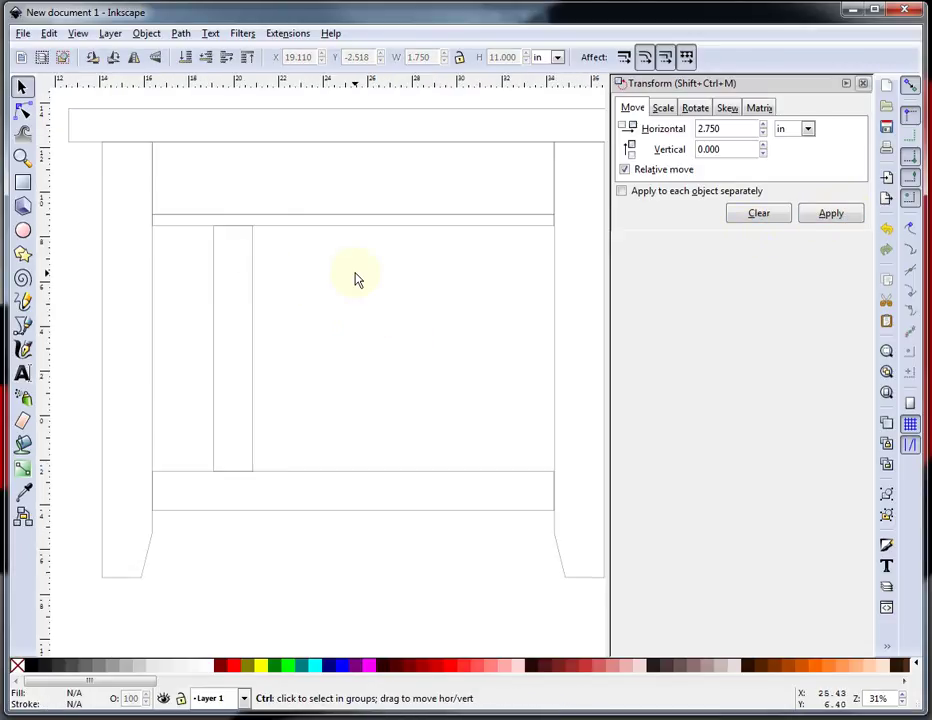
pyautogui.click(252, 281)
pyautogui.hotkey('ctrl', 'c')
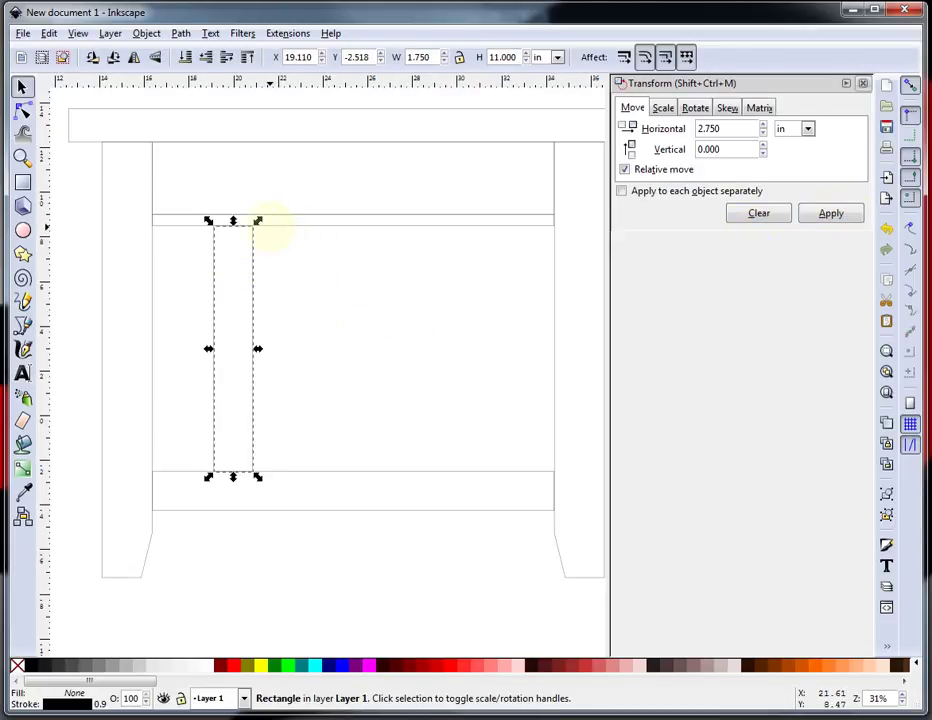
pyautogui.hotkey('ctrl', 'v')
pyautogui.moveTo(308, 185); pyautogui.dragTo(549, 292)
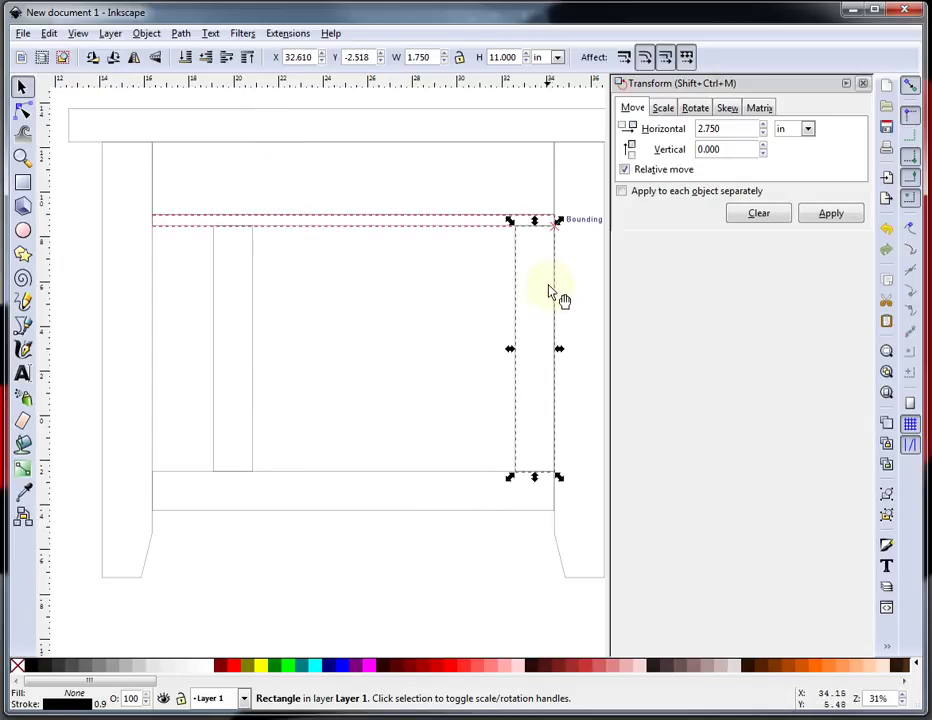
pyautogui.click(700, 135)
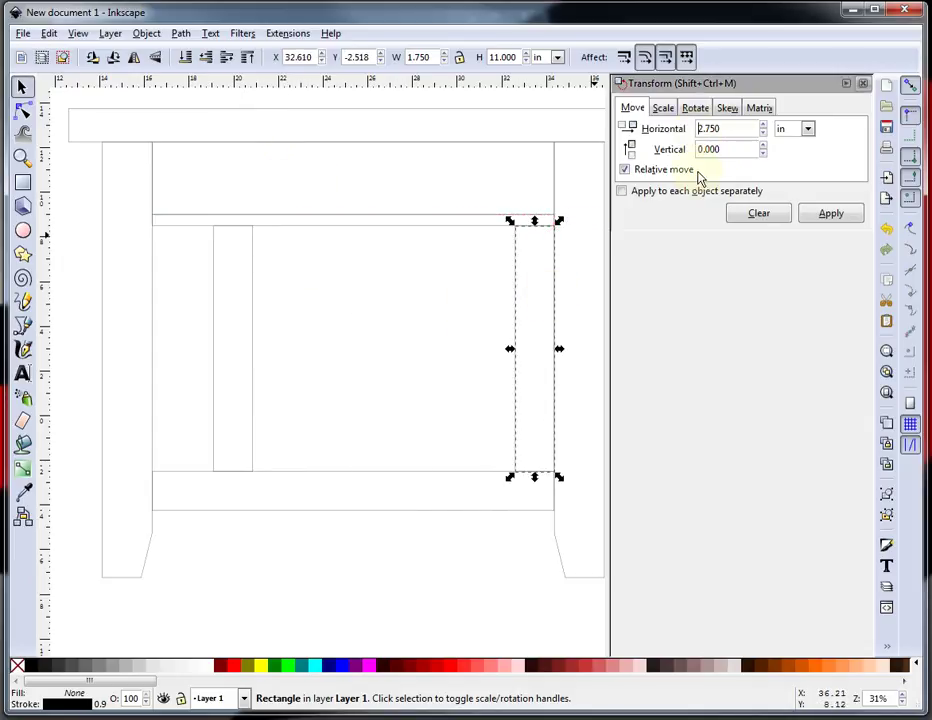
pyautogui.click(831, 214)
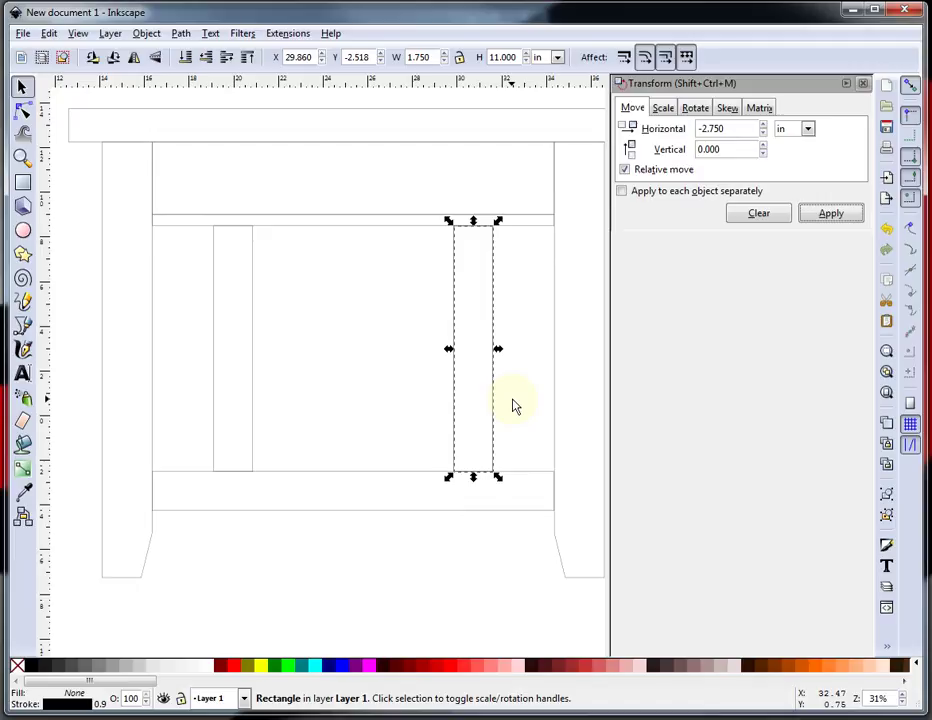
pyautogui.click(831, 214)
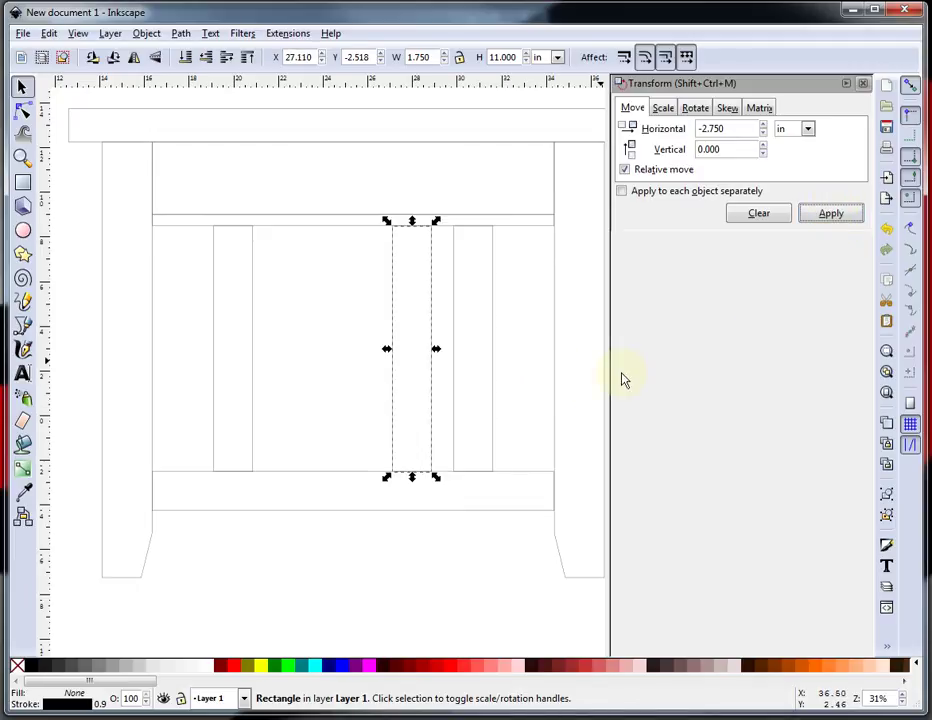
# Duplicate the leftmost slat and move the duplicate 2.75 in right
pyautogui.click(253, 370)
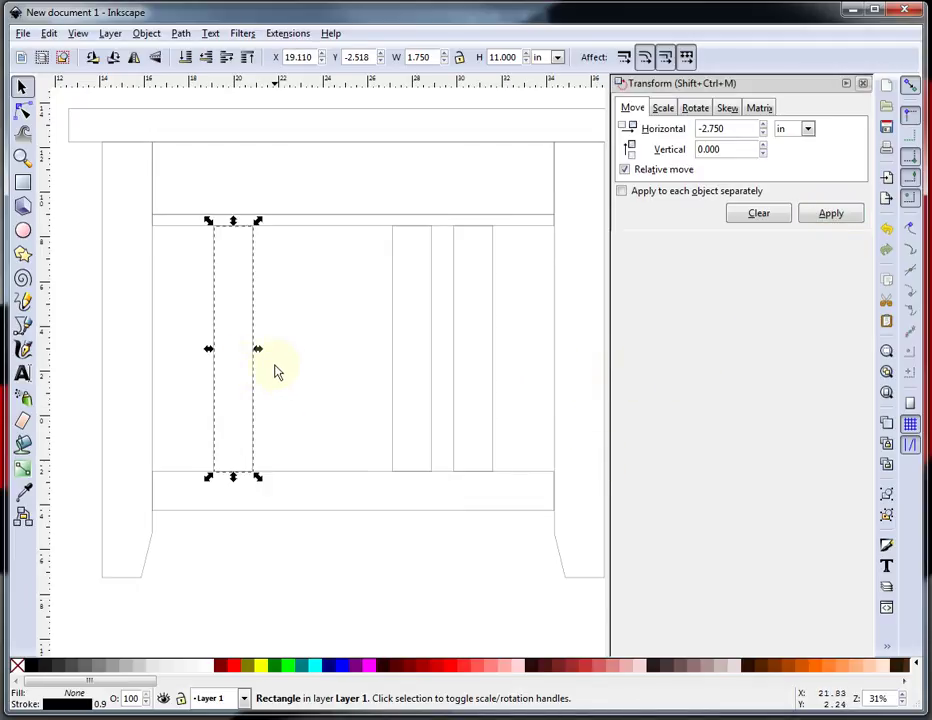
pyautogui.press('ctrl')
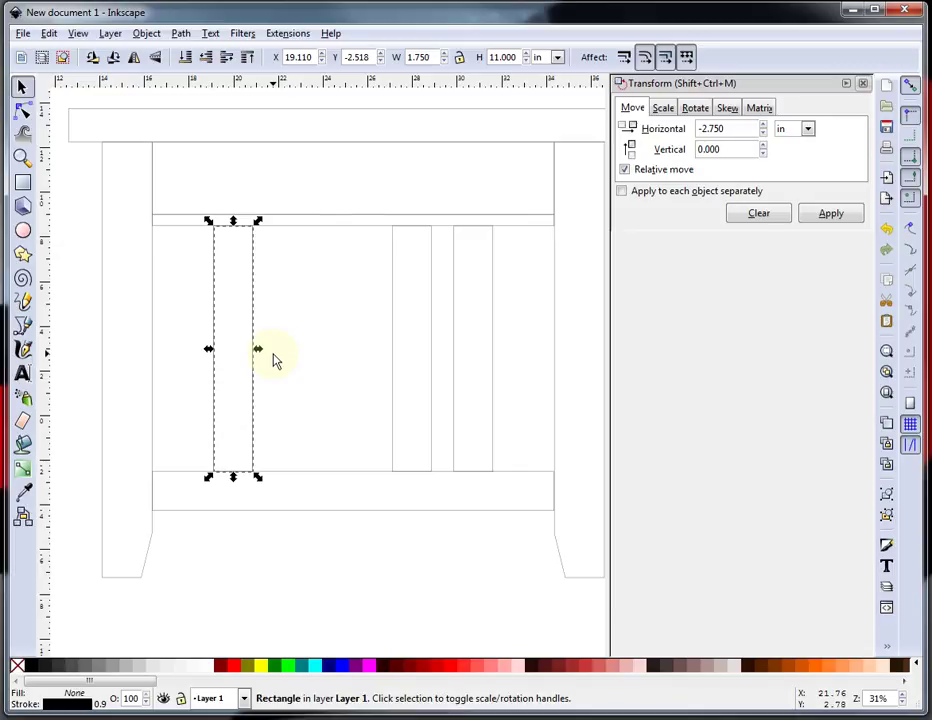
pyautogui.click(705, 128)
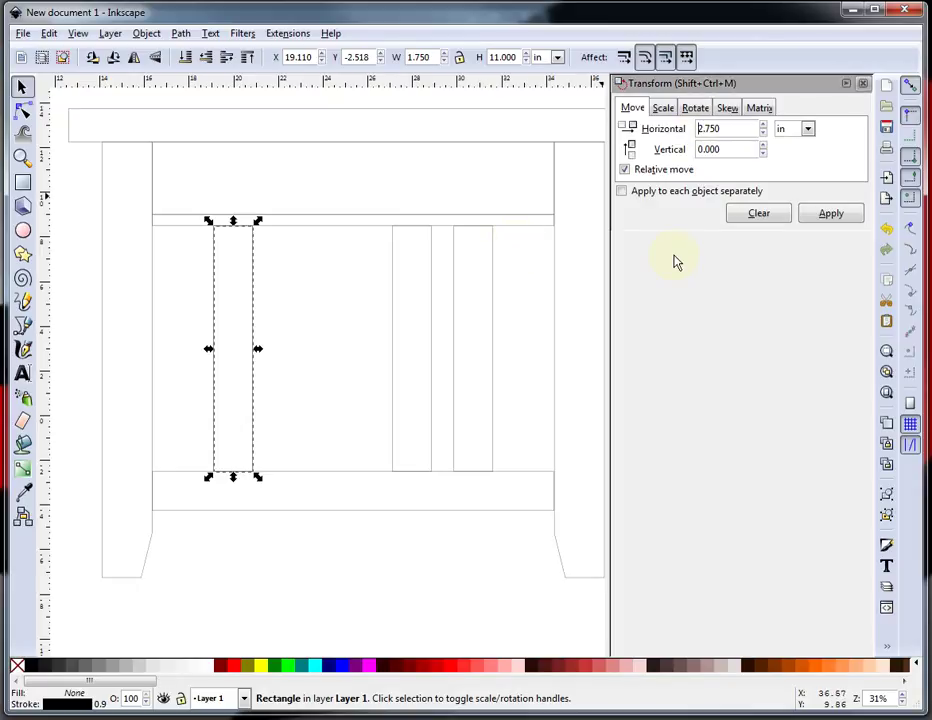
pyautogui.click(835, 214)
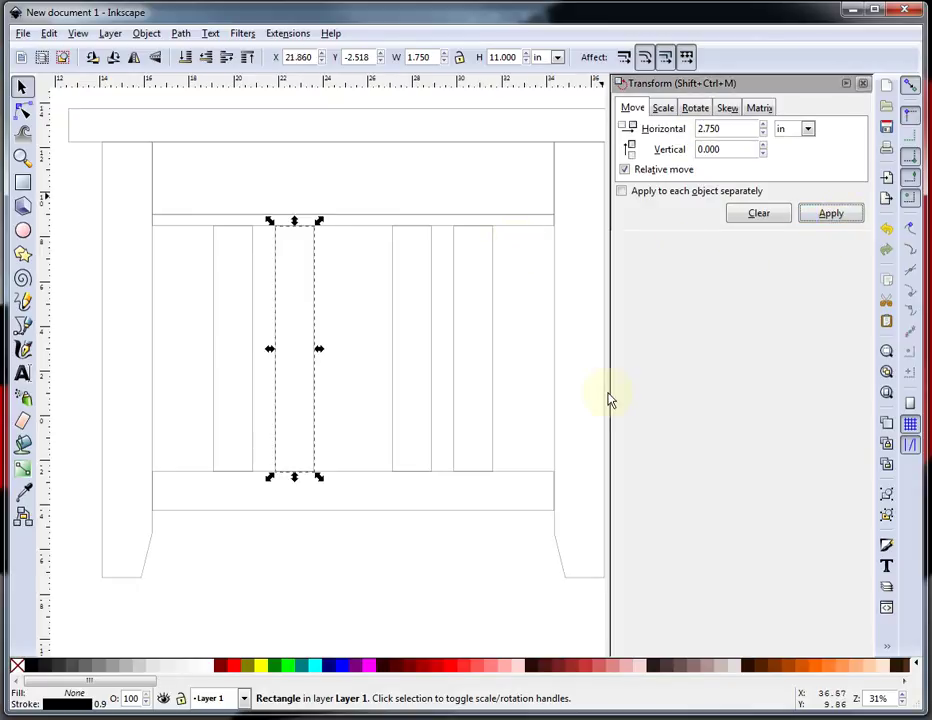
pyautogui.click(300, 557)
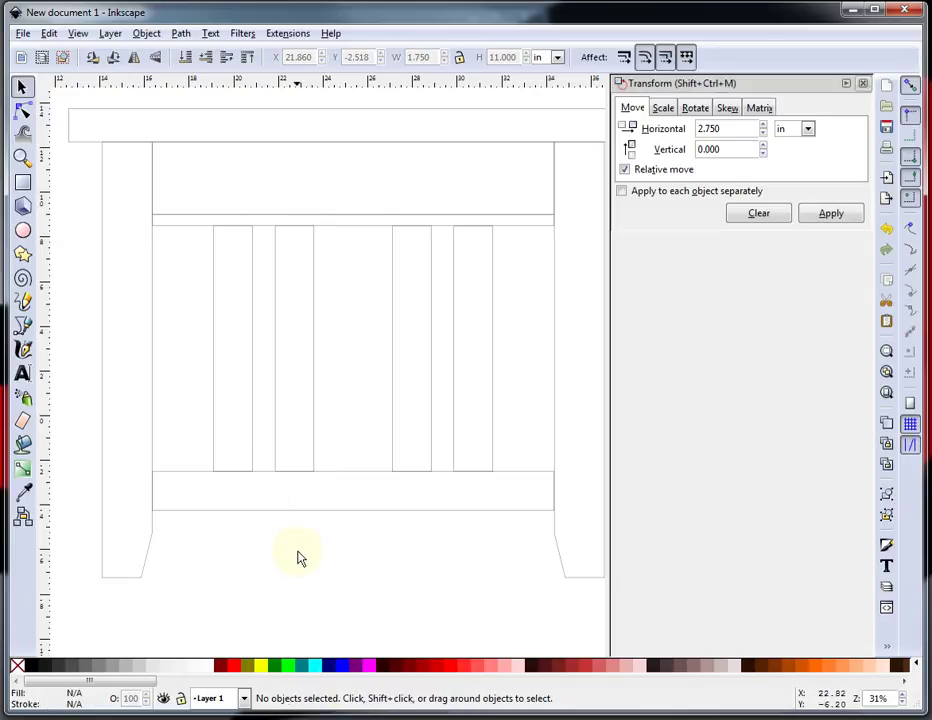
# Even the spacing: nudge the second slat 0.5 in right, the third 0.5 in left
pyautogui.scroll(1, 337, 350)
pyautogui.scroll(-1, 337, 350)
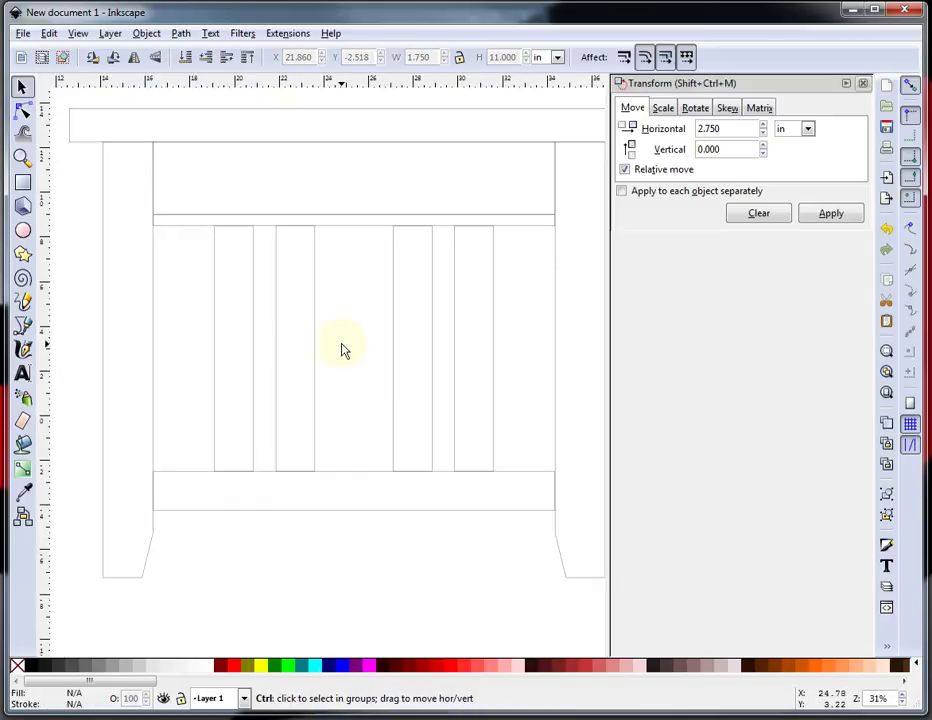
pyautogui.click(318, 344)
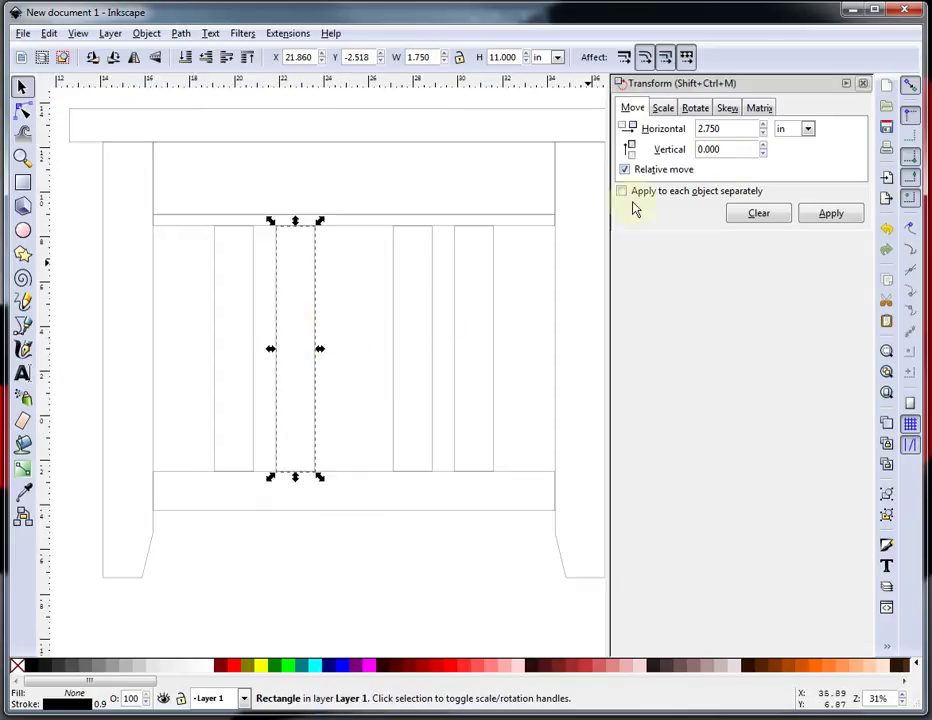
pyautogui.moveTo(736, 129); pyautogui.dragTo(686, 140)
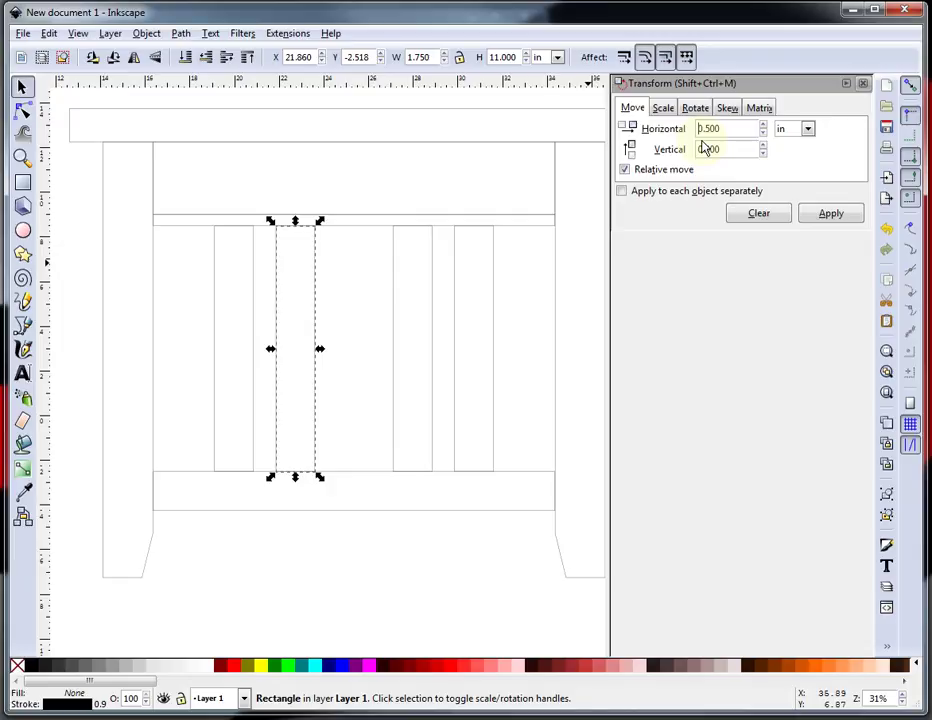
pyautogui.click(831, 213)
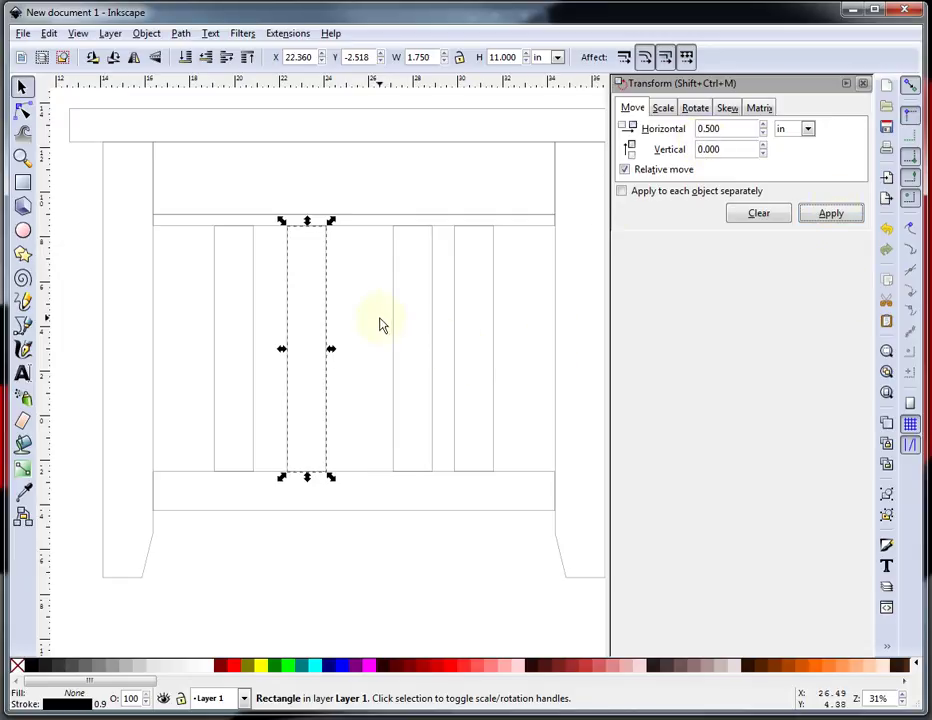
pyautogui.click(415, 300)
pyautogui.click(394, 270)
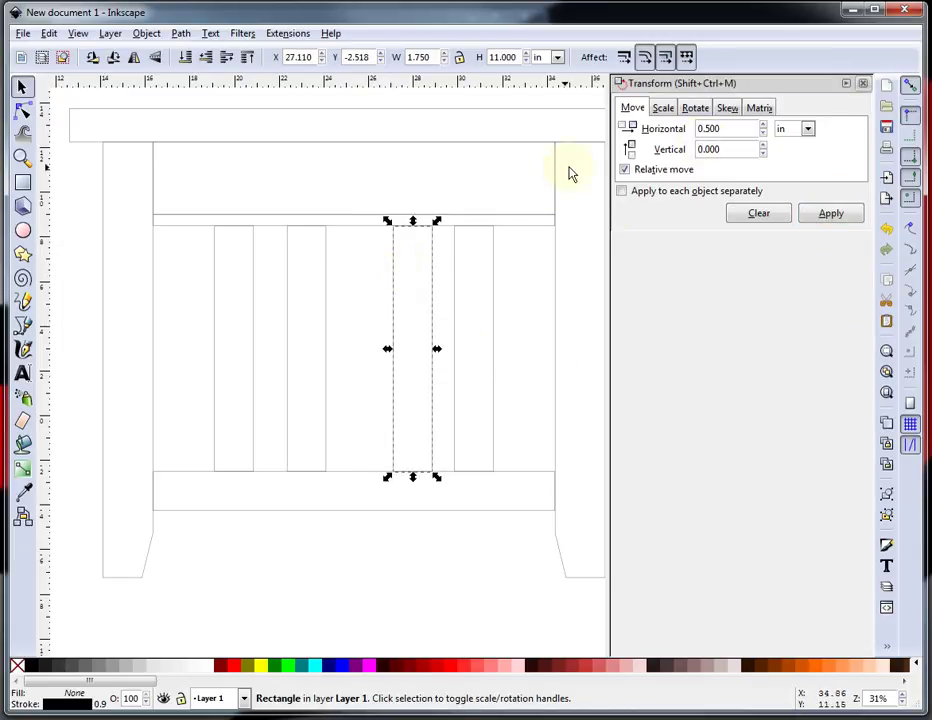
pyautogui.click(699, 129)
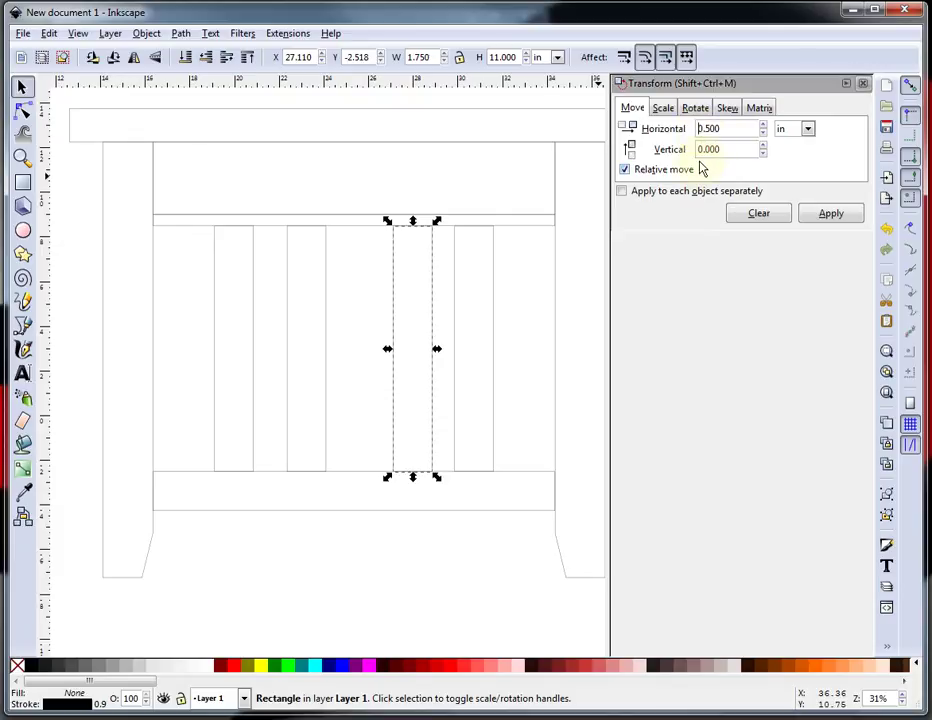
pyautogui.write('-')
pyautogui.click(834, 213)
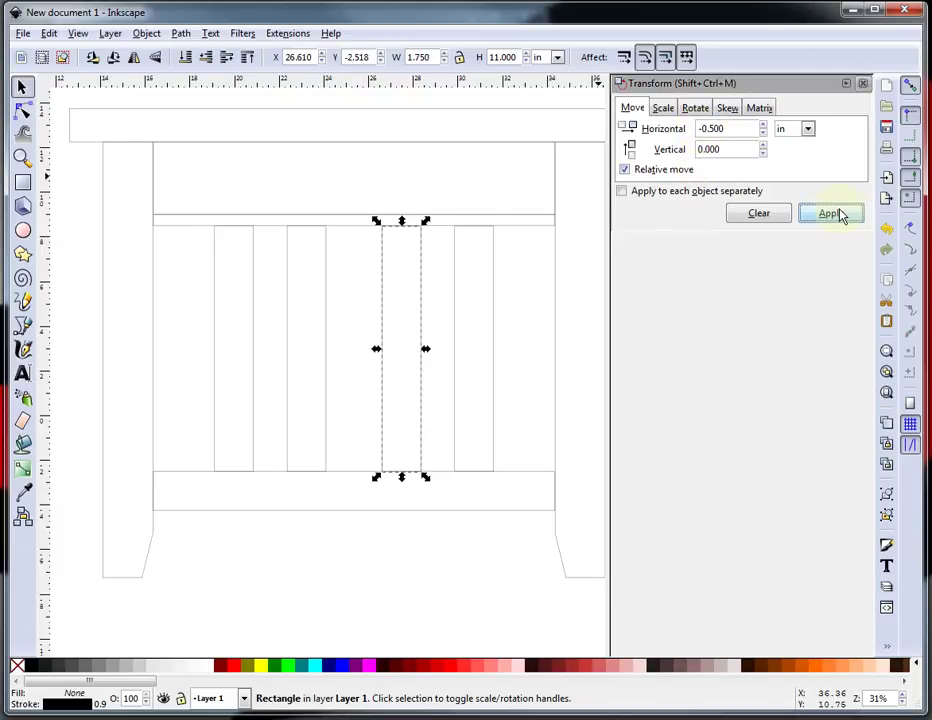
pyautogui.click(526, 394)
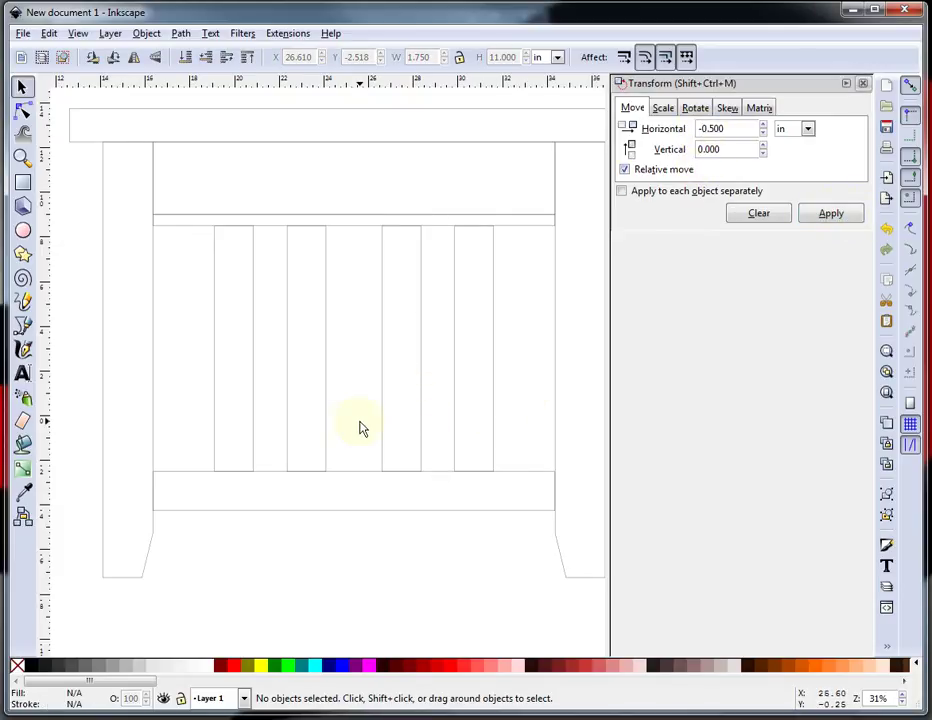
# Zoom out to show the full end table drawing and the empty rectangle to its left
pyautogui.scroll(-1, 355, 415)
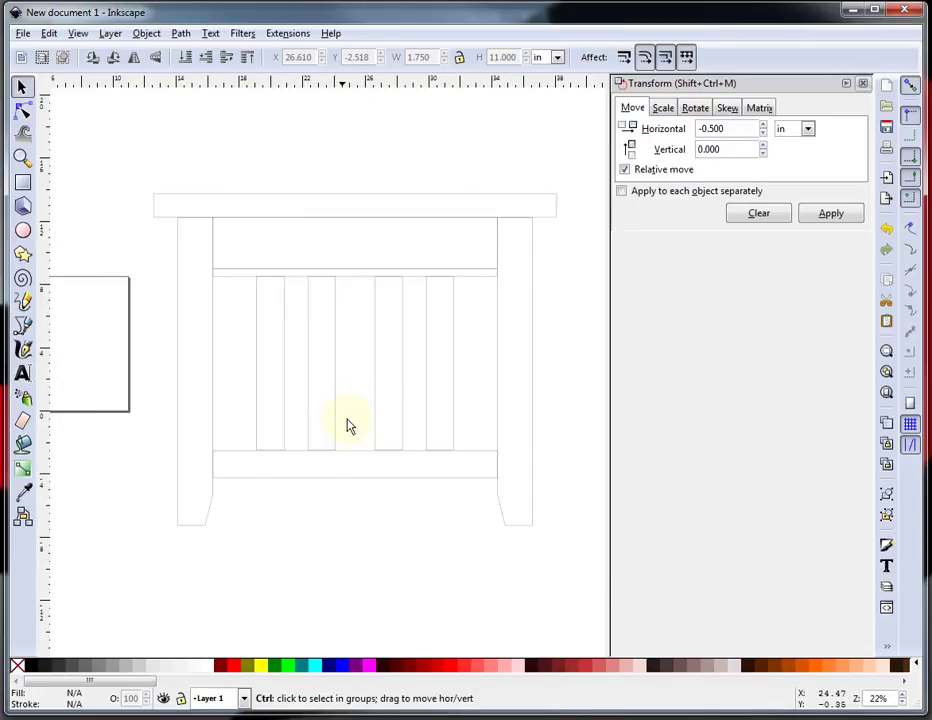
pyautogui.scroll(-1, 350, 424)
pyautogui.scroll(1, 318, 491)
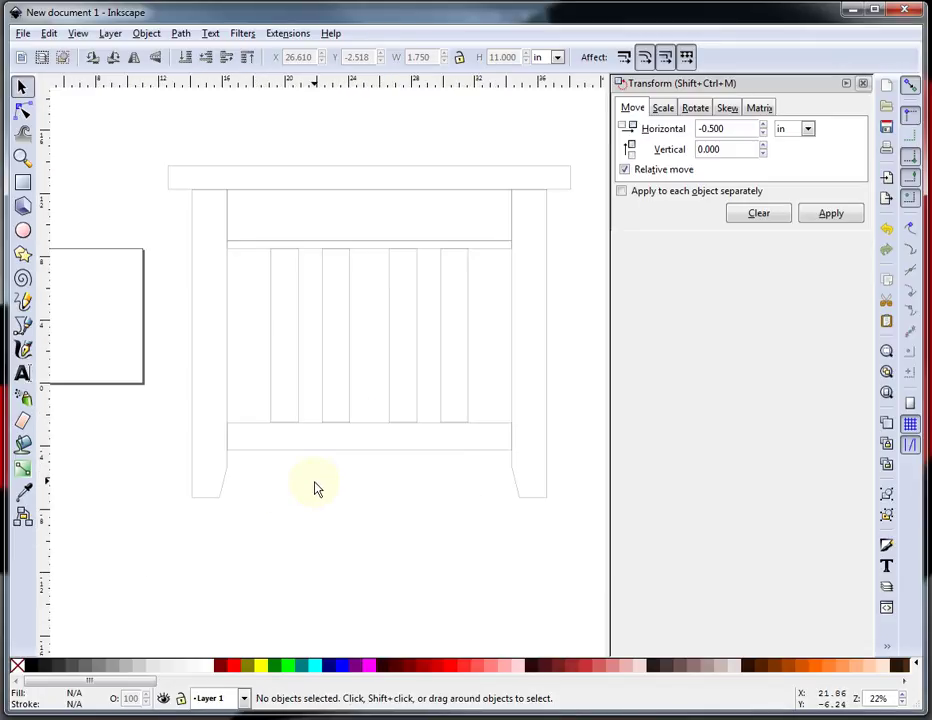
pyautogui.scroll(-1, 381, 477)
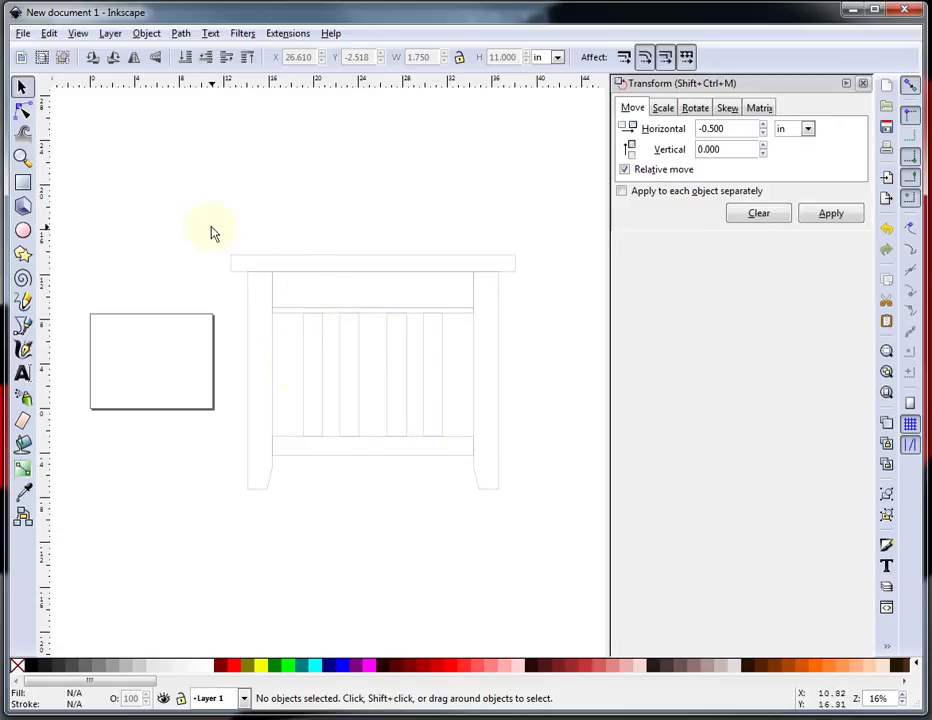
# Copy the whole end table drawing and move the copy below the empty rectangle
pyautogui.moveTo(210, 232)
pyautogui.mouseDown()
pyautogui.moveTo(535, 545)
pyautogui.moveTo(535, 527)
pyautogui.mouseUp()
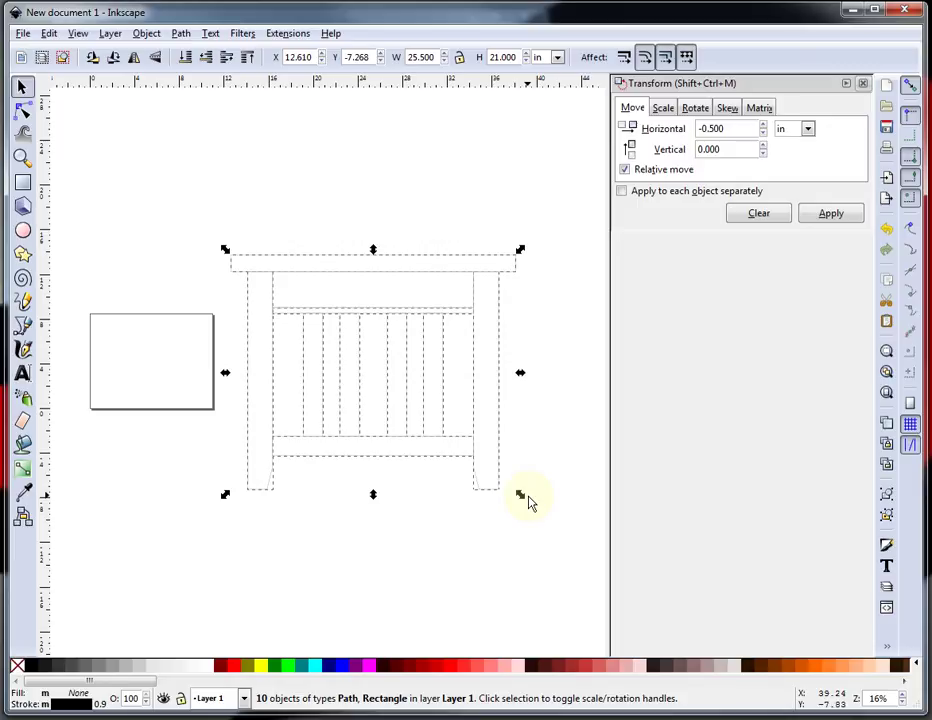
pyautogui.press('ctrl')
pyautogui.hotkey('ctrl', 'v')
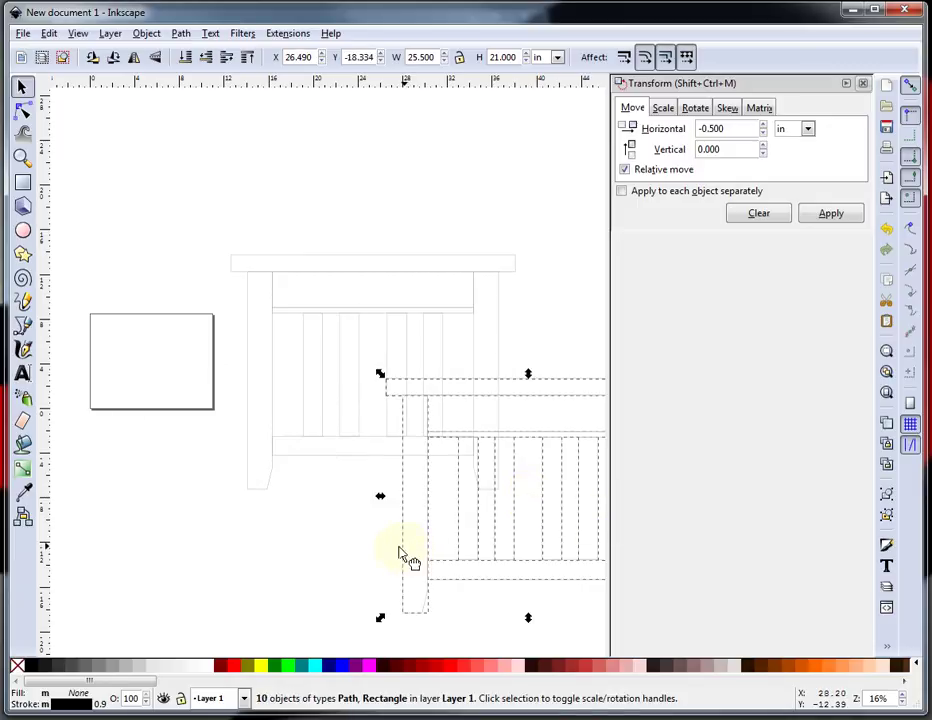
pyautogui.moveTo(401, 555); pyautogui.dragTo(69, 541)
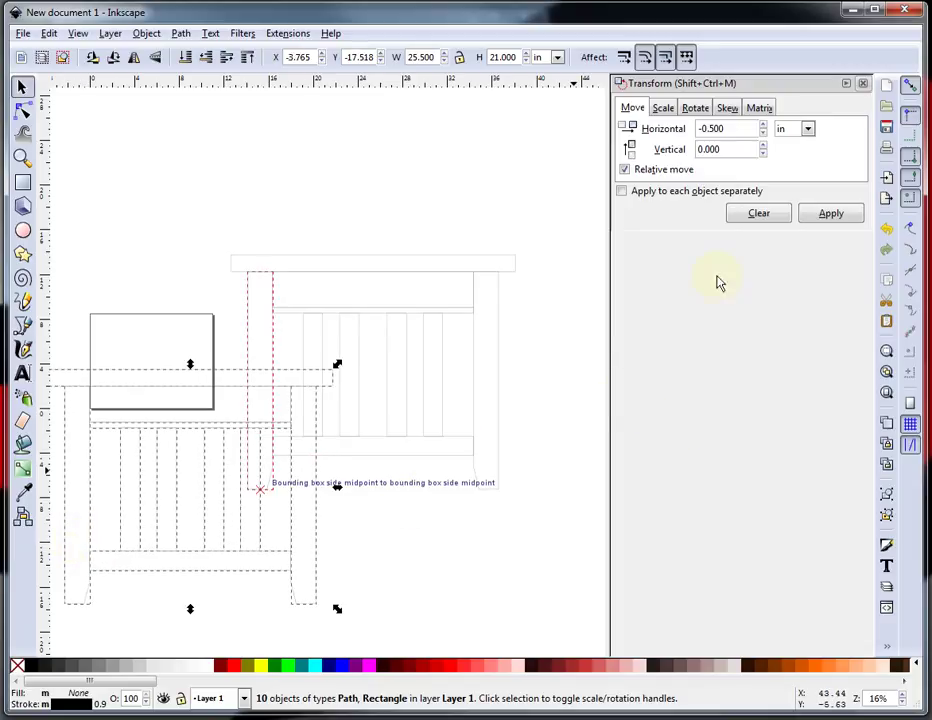
# Scale the drawing copy to 25% and place it inside the empty rectangle
pyautogui.click(664, 108)
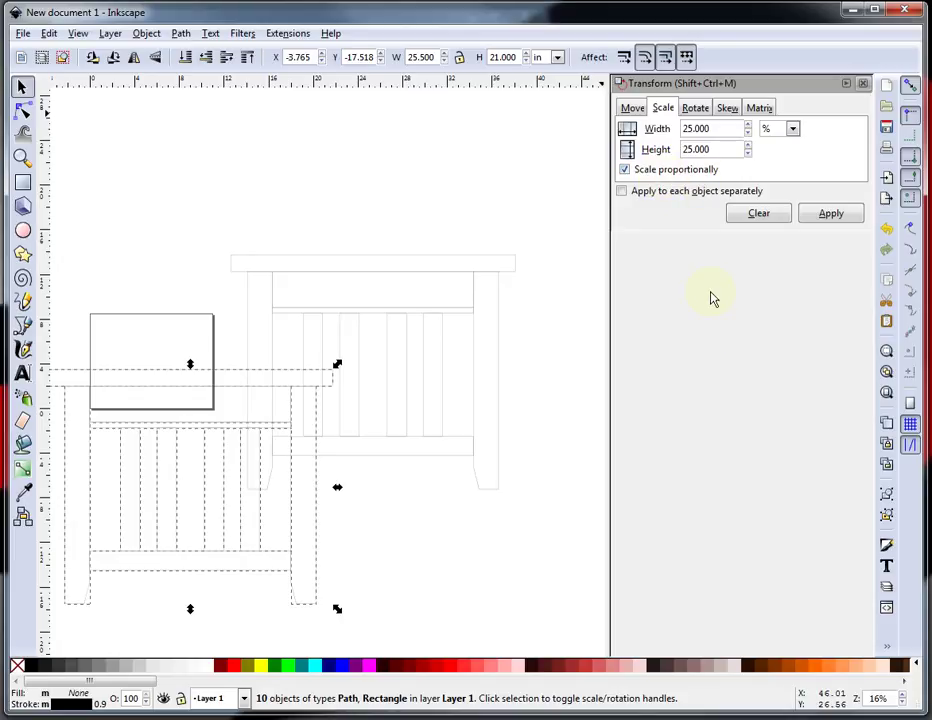
pyautogui.click(836, 218)
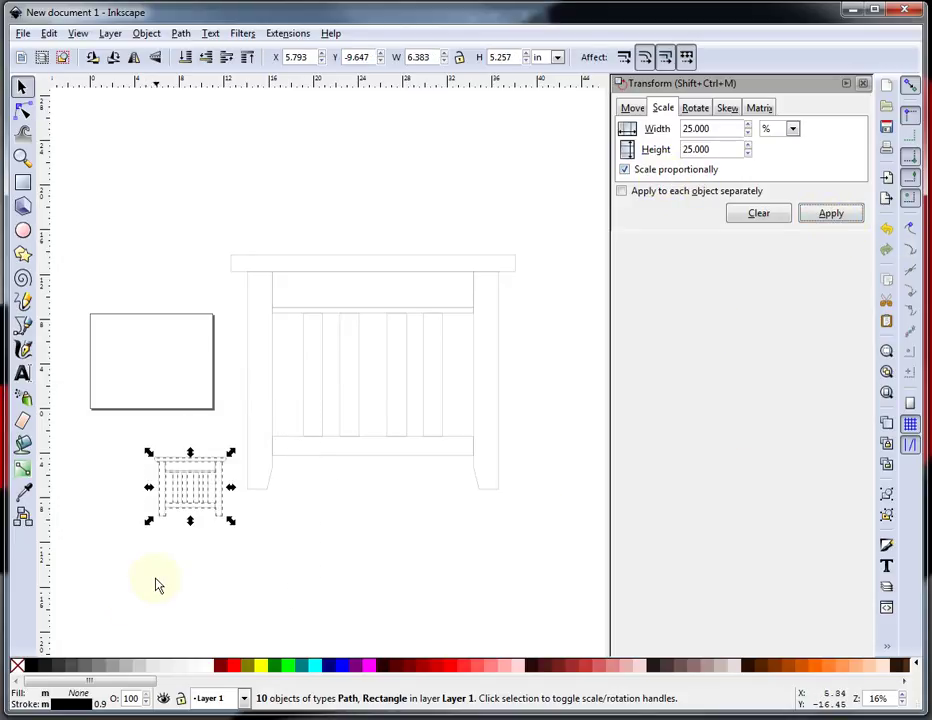
pyautogui.moveTo(195, 493); pyautogui.dragTo(160, 376)
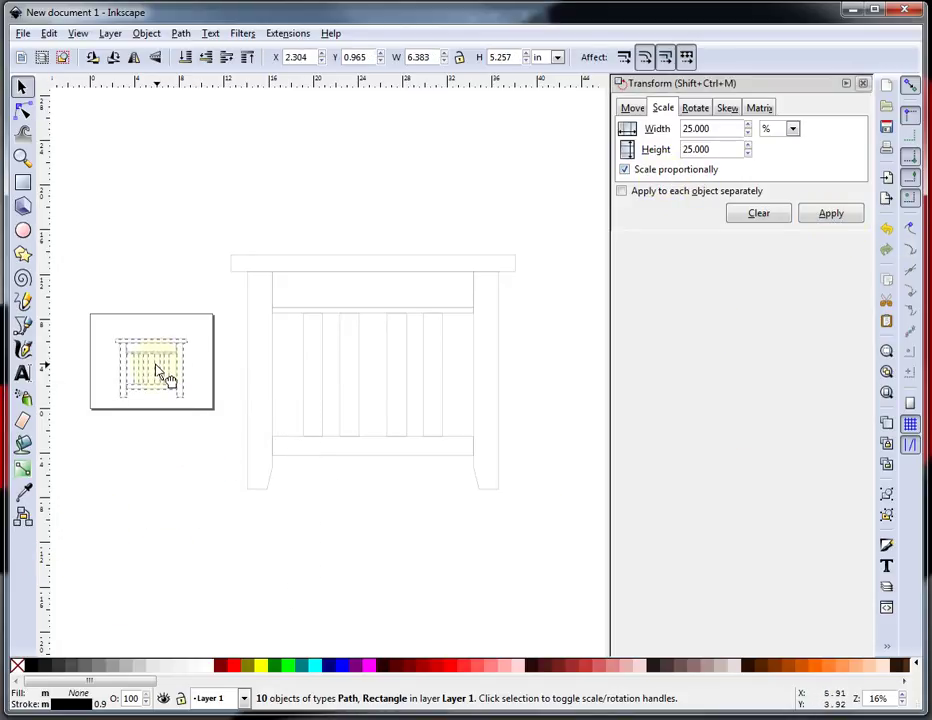
pyautogui.click(145, 442)
# Close the docked Transform panel
pyautogui.scroll(-1, 106, 393)
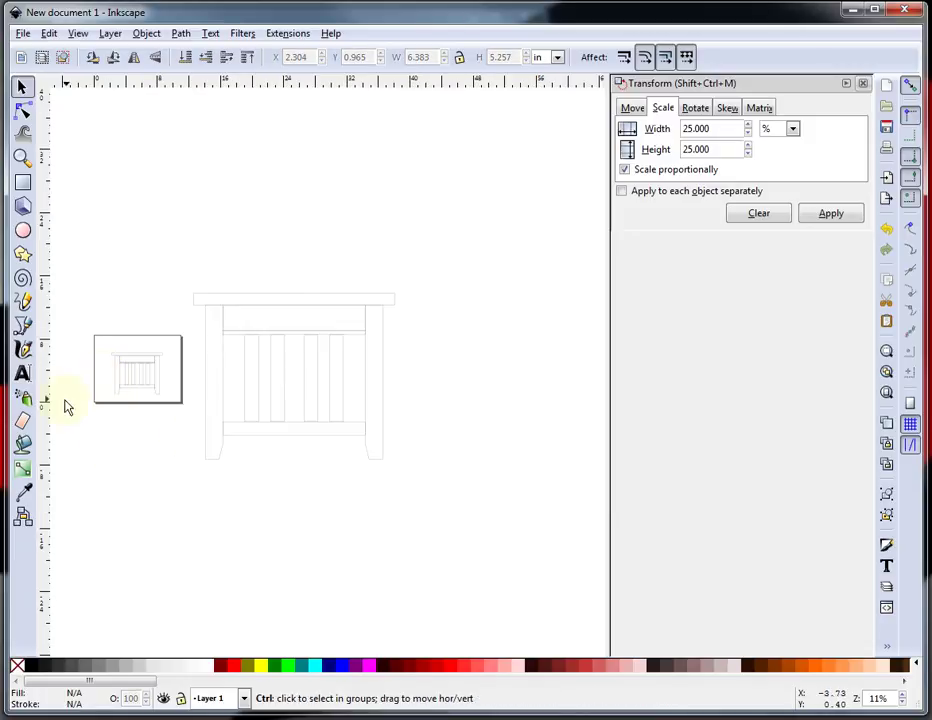
pyautogui.scroll(3, 80, 400)
pyautogui.scroll(2, 100, 395)
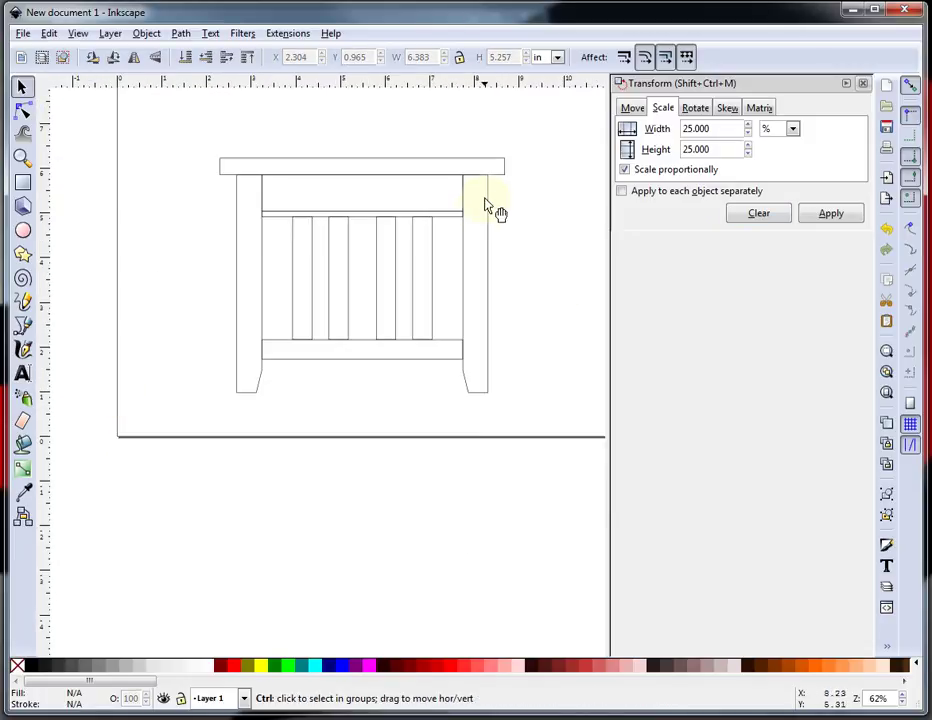
pyautogui.scroll(-3, 465, 213)
pyautogui.scroll(2, 520, 187)
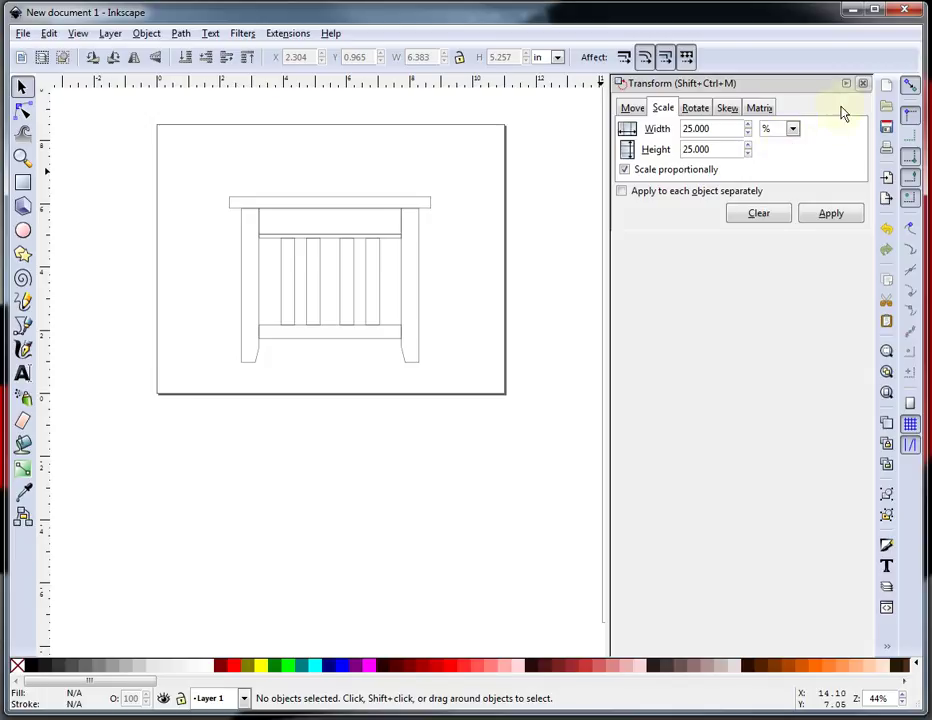
pyautogui.click(863, 84)
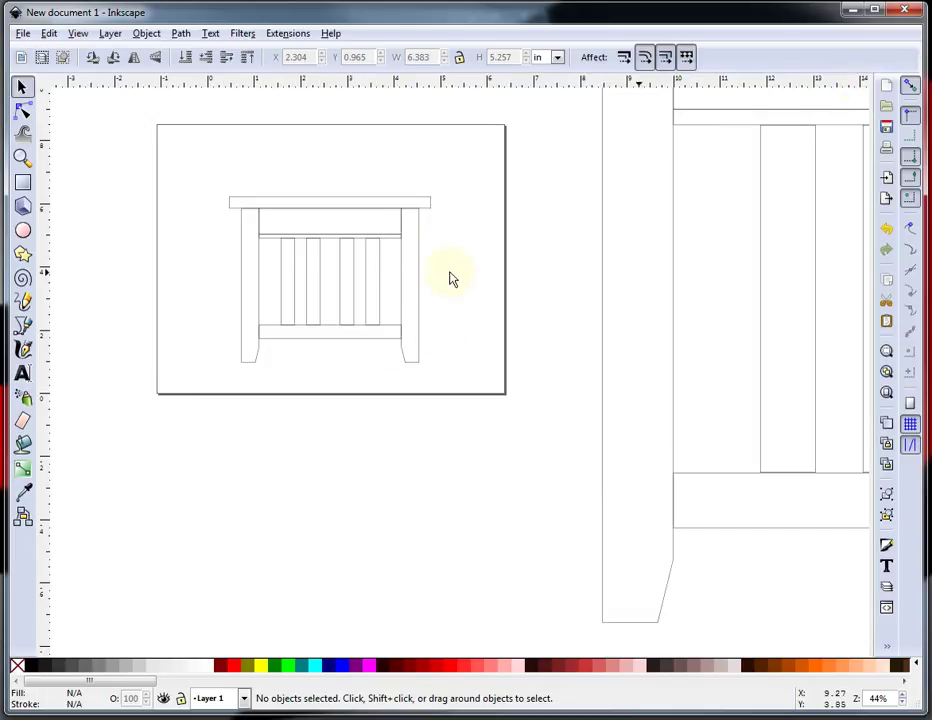
pyautogui.scroll(1, 437, 270)
# Apply Visualize Path > Dimensions (offset 25) to the scaled tabletop's width and thickness
pyautogui.click(285, 178)
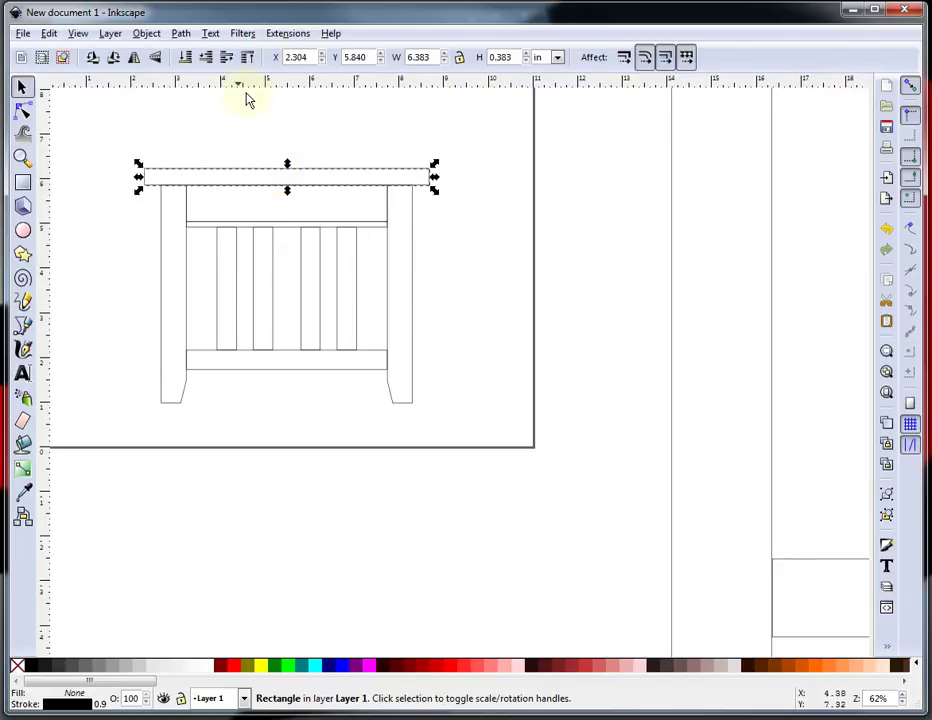
pyautogui.click(283, 35)
pyautogui.moveTo(339, 228)
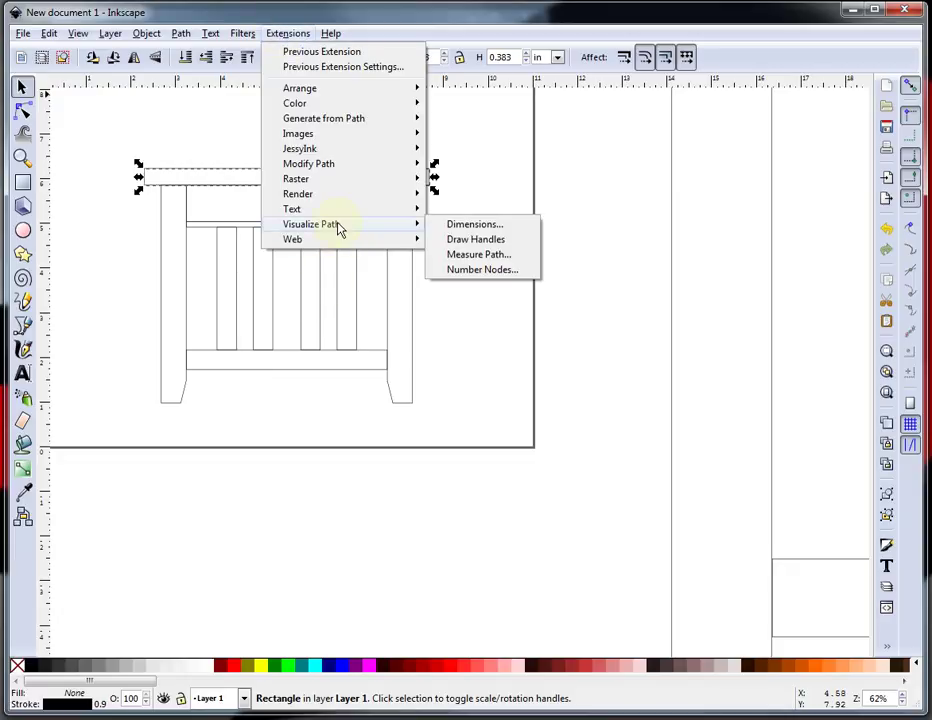
pyautogui.click(489, 228)
pyautogui.moveTo(477, 316); pyautogui.dragTo(616, 243)
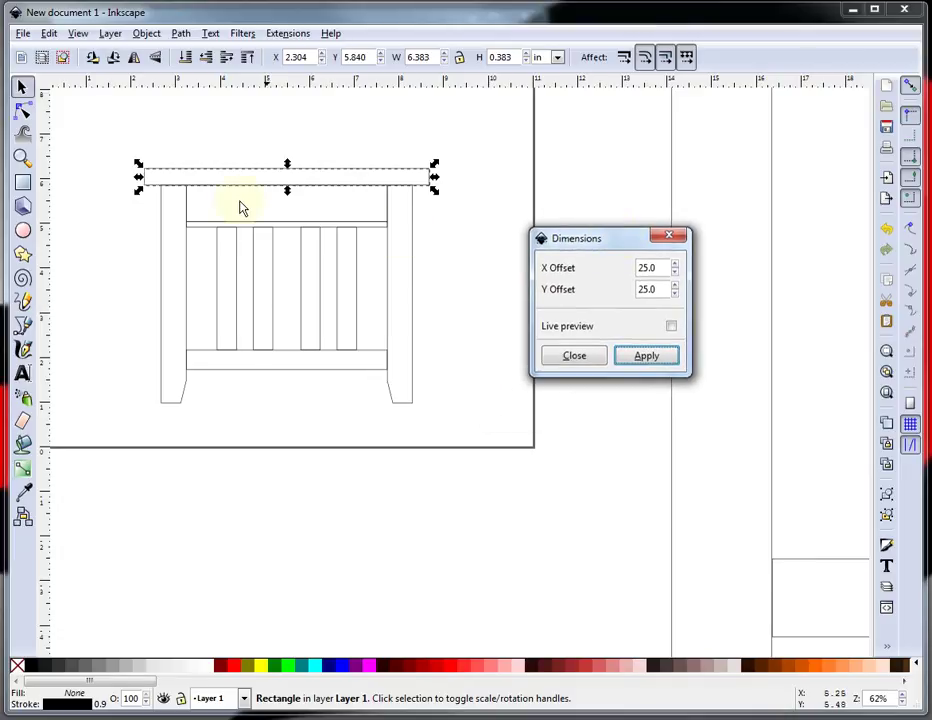
pyautogui.scroll(1, 218, 187)
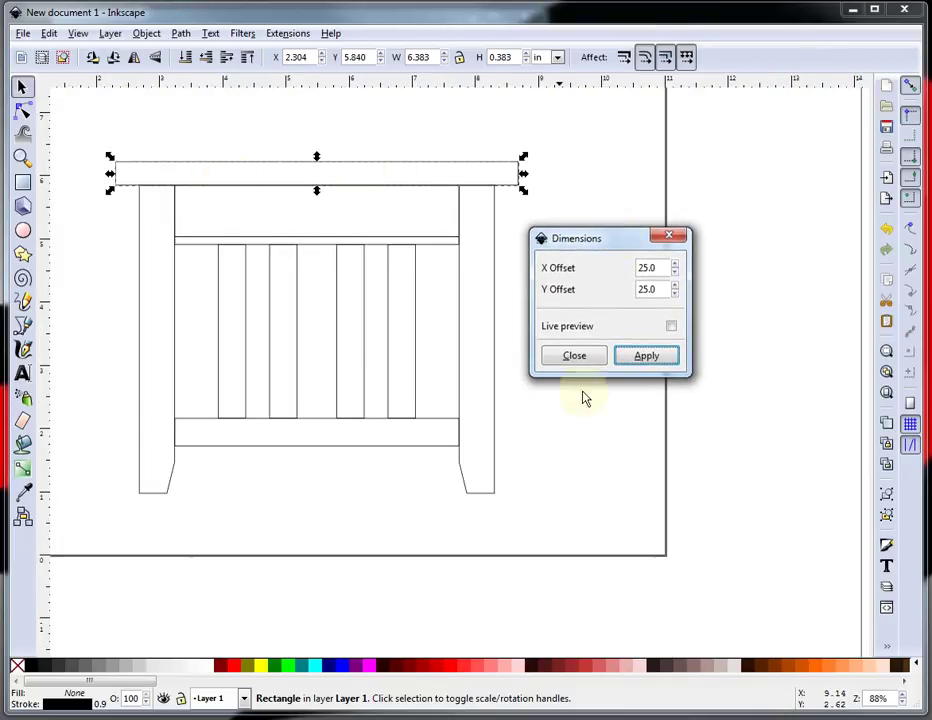
pyautogui.click(647, 357)
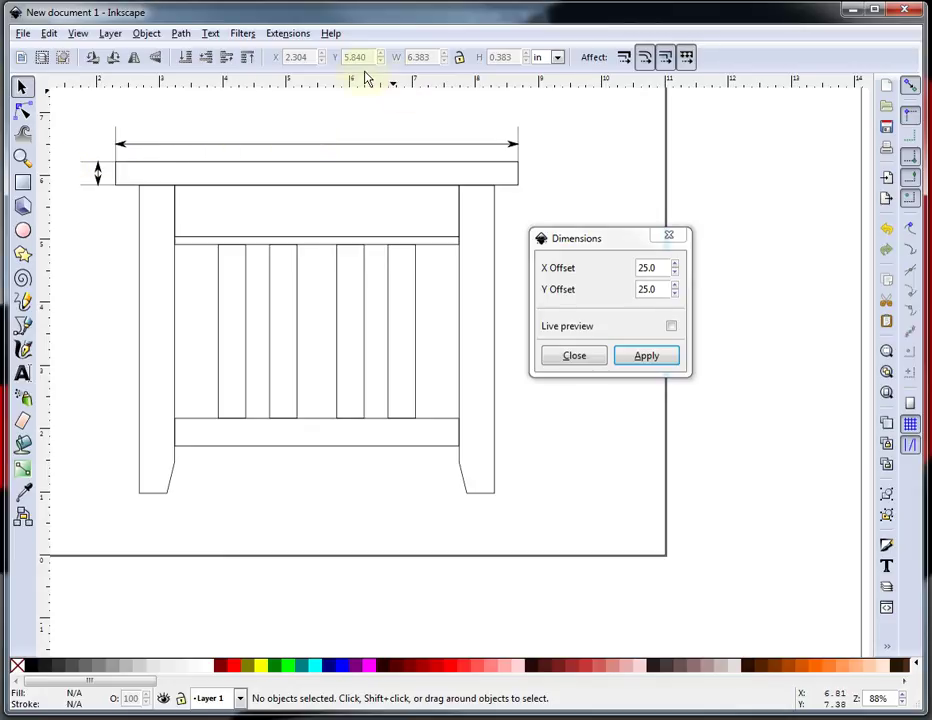
pyautogui.click(300, 34)
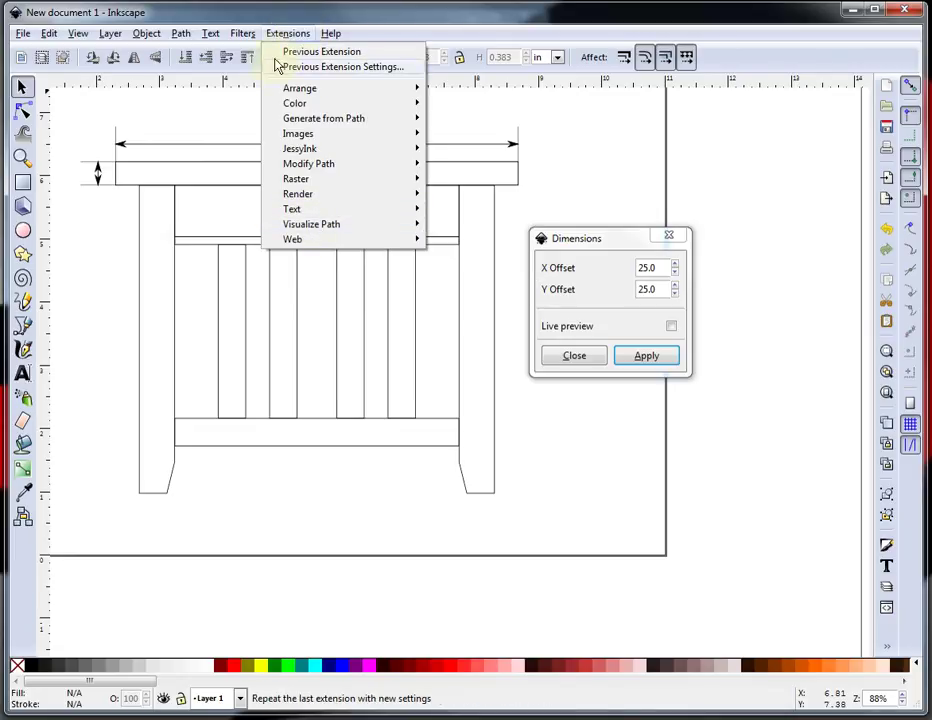
# With Measure Path, label the top rail's horizontal dimension arrow 25.5 in
pyautogui.moveTo(311, 231)
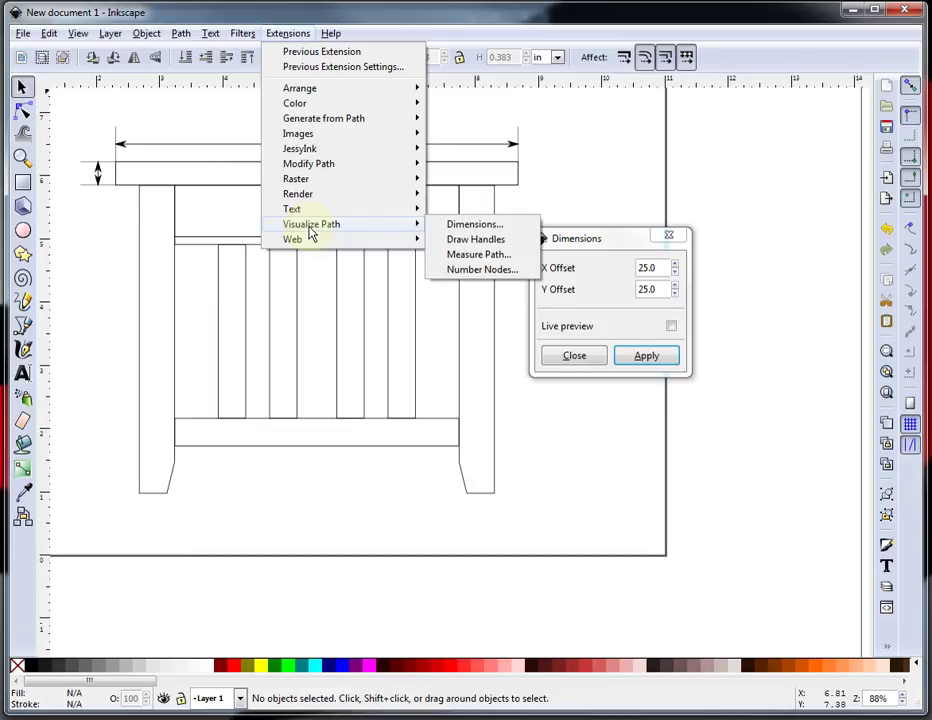
pyautogui.click(476, 259)
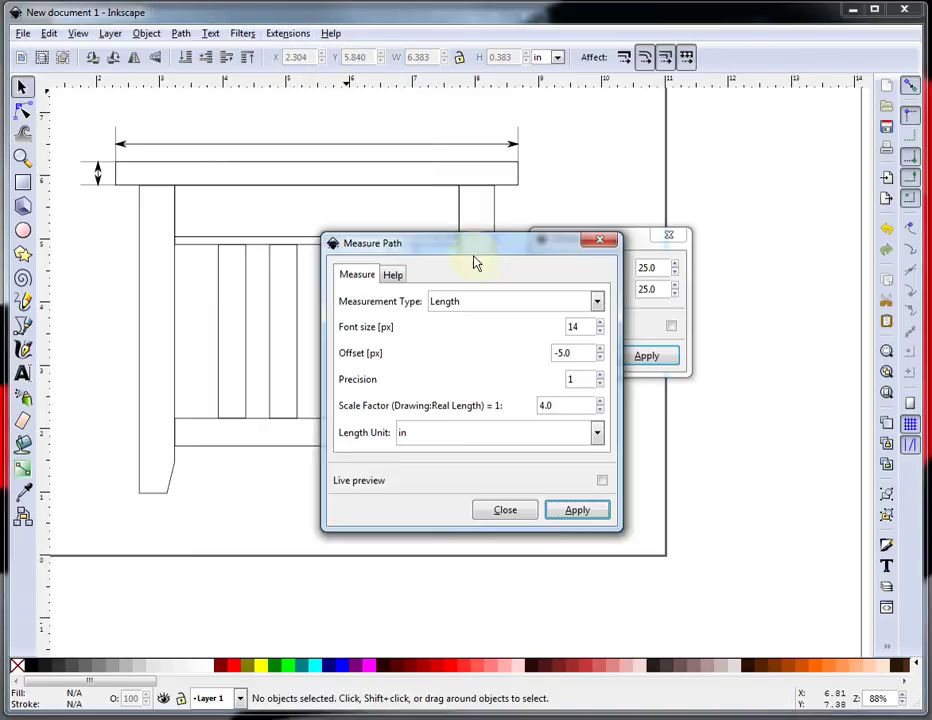
pyautogui.moveTo(505, 258); pyautogui.dragTo(733, 319)
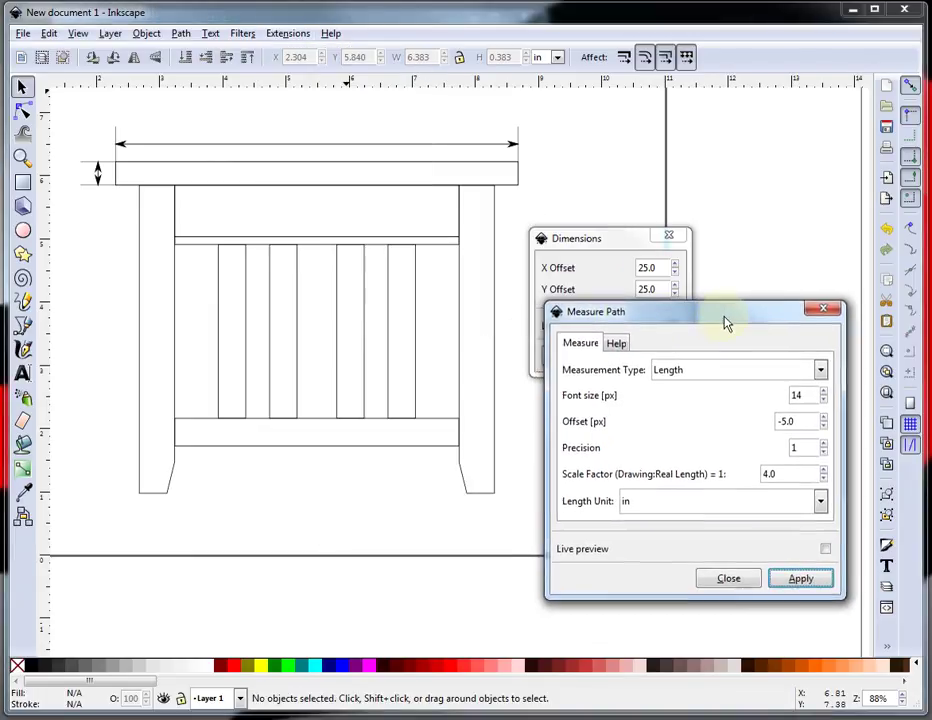
pyautogui.click(228, 150)
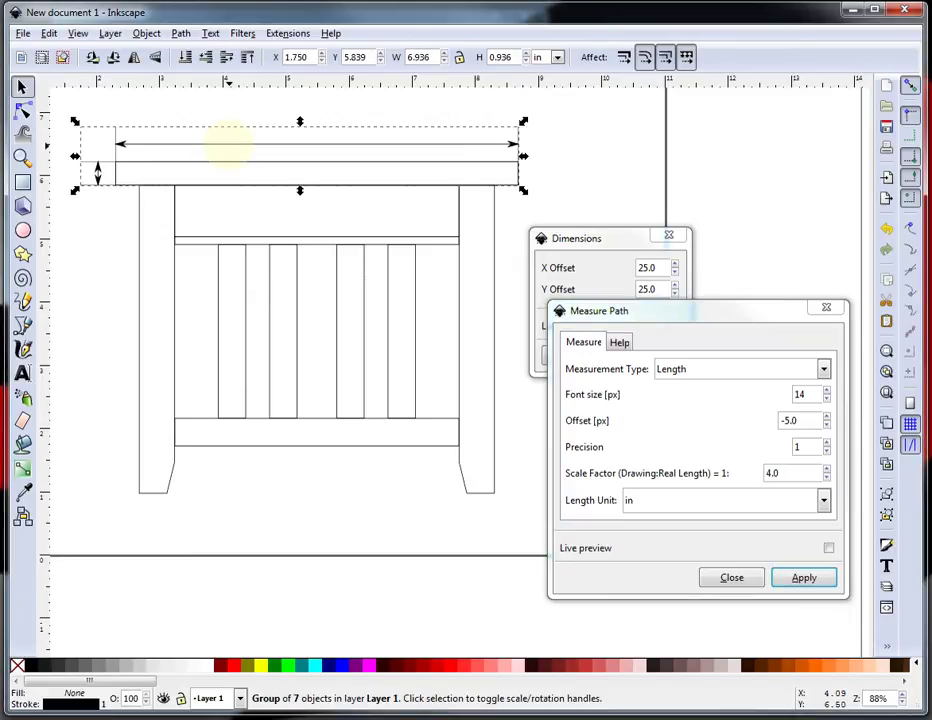
pyautogui.click(174, 150)
pyautogui.doubleClick(168, 143)
pyautogui.click(166, 144)
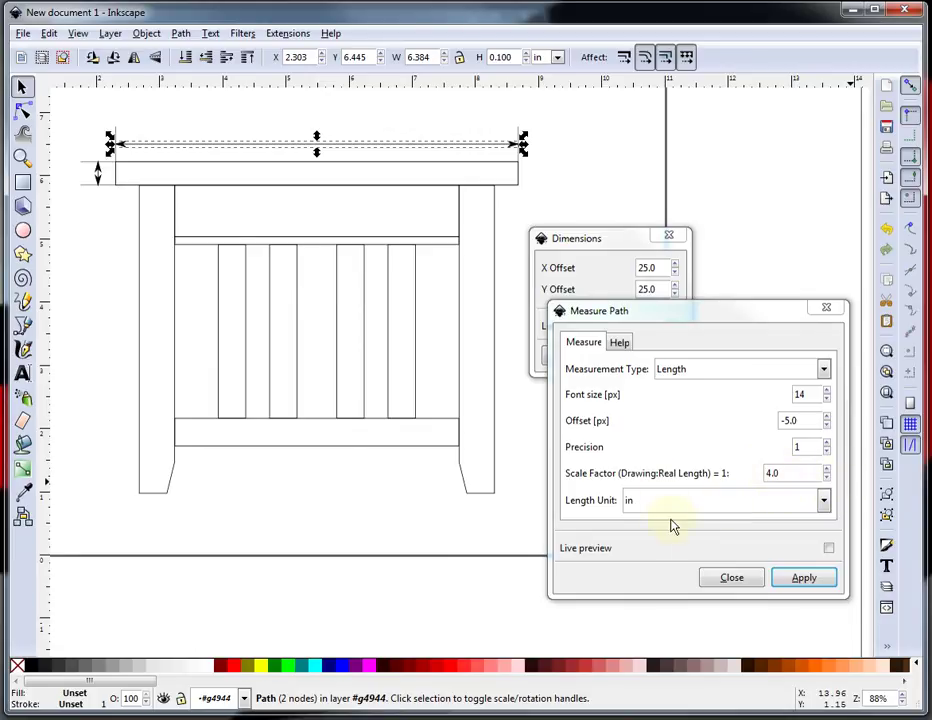
pyautogui.click(812, 581)
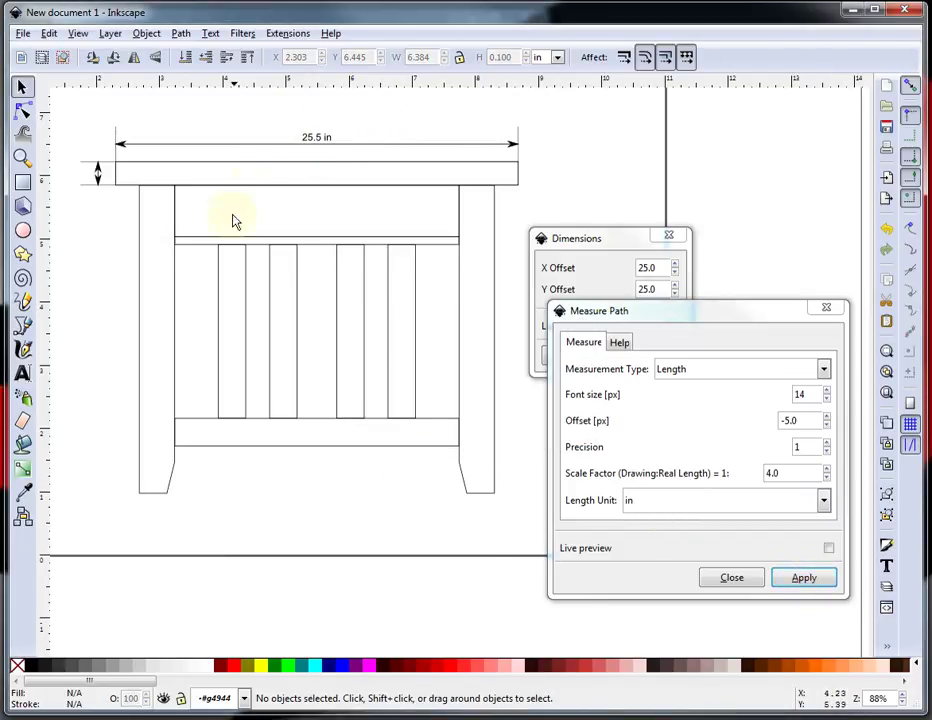
# Label the top rail's vertical thickness arrow 1.5 in with Measure Path
pyautogui.press('ctrl')
pyautogui.scroll(3, 80, 183)
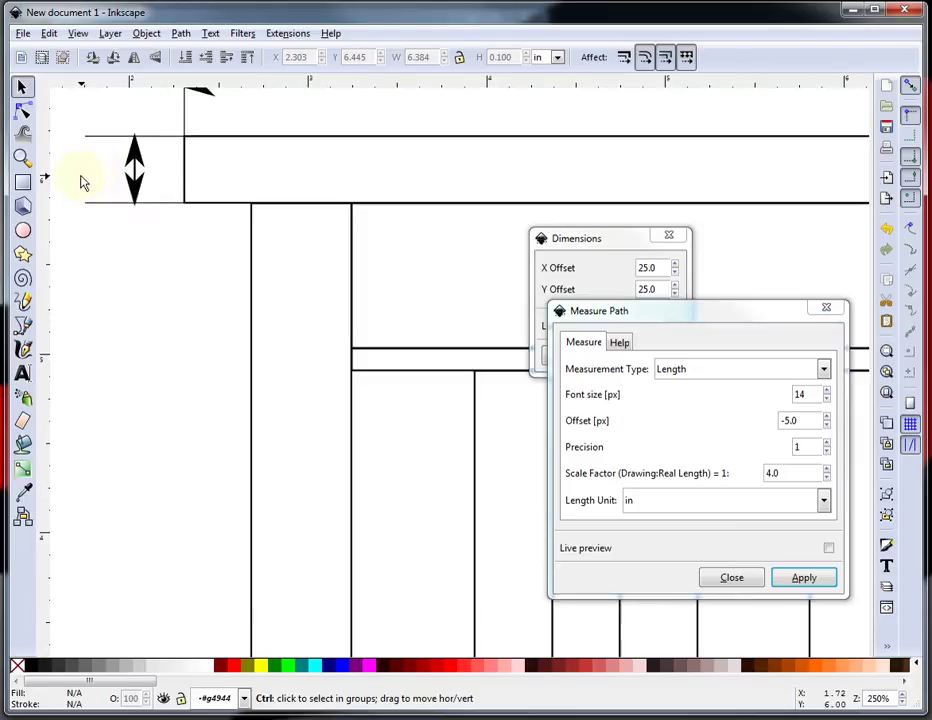
pyautogui.keyDown('ctrl'); pyautogui.click(137, 168); pyautogui.keyUp('ctrl')
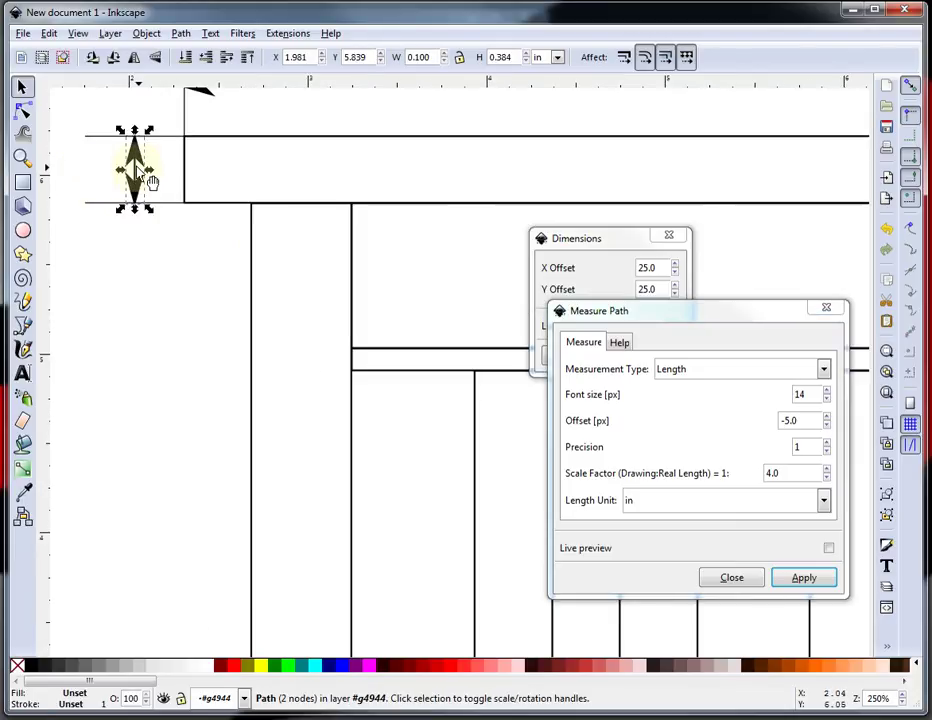
pyautogui.click(808, 581)
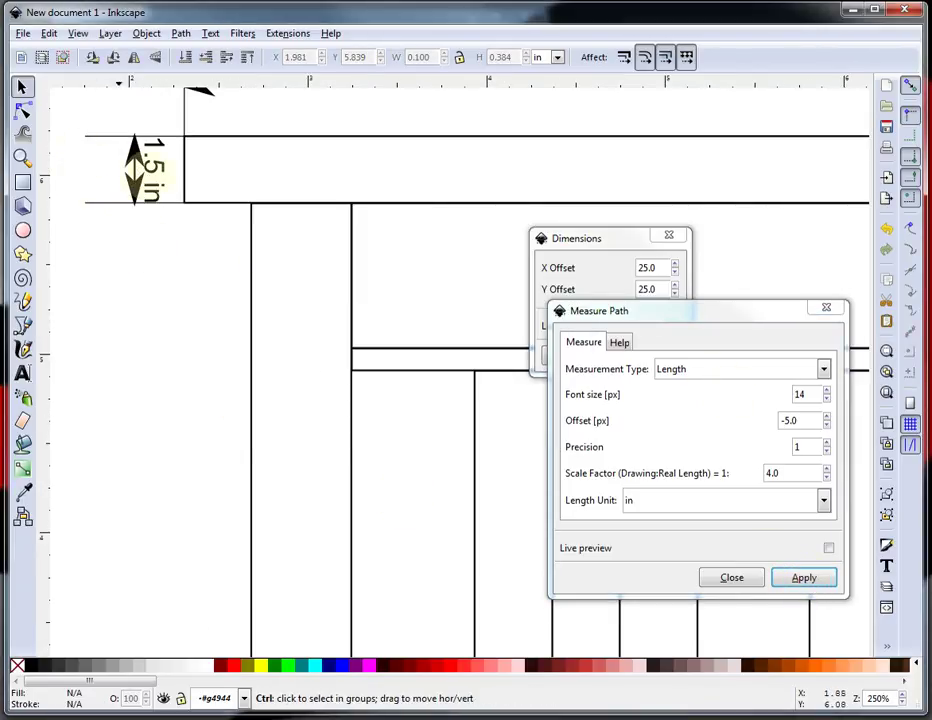
# Check the 1.5 in label and the object beneath it, then clear the selection
pyautogui.scroll(-2, 295, 225)
pyautogui.scroll(1, 250, 160)
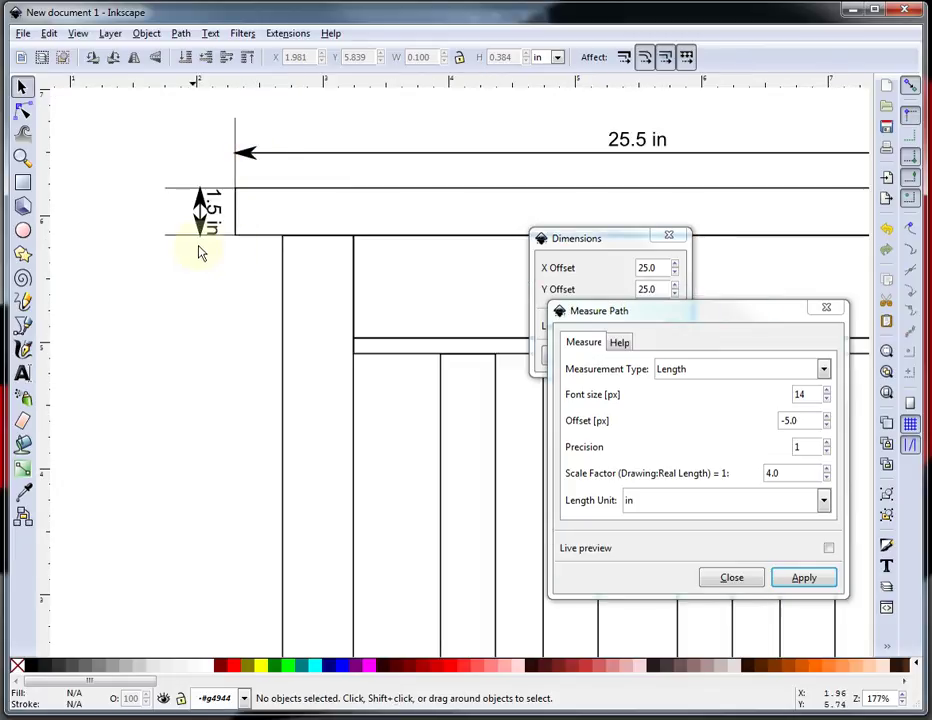
pyautogui.keyDown('ctrl'); pyautogui.click(205, 228); pyautogui.keyUp('ctrl')
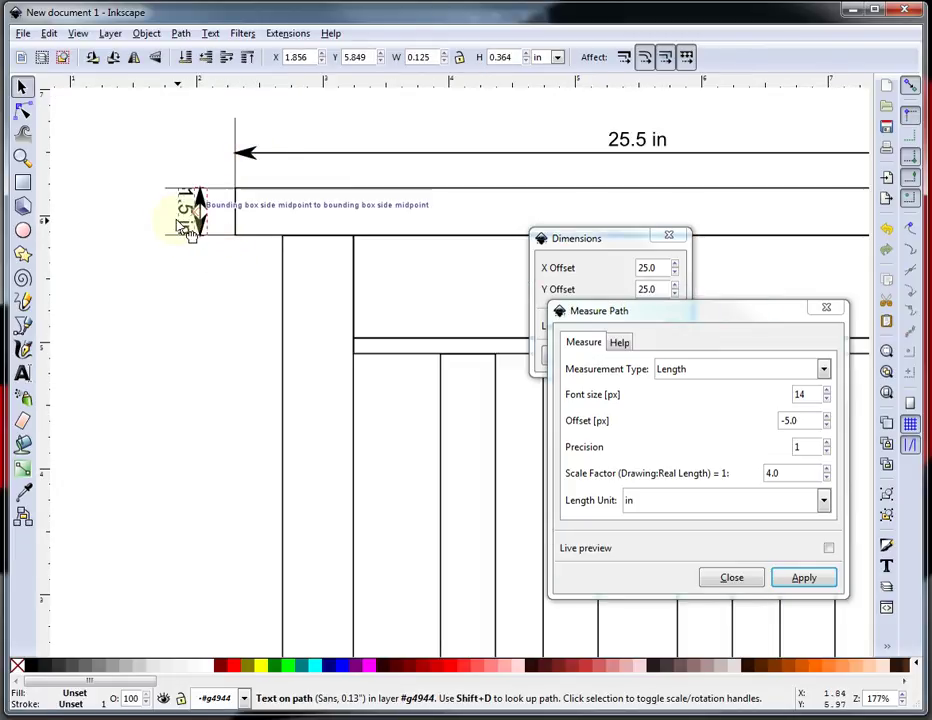
pyautogui.hotkey('shift', 'd')
pyautogui.click(141, 354)
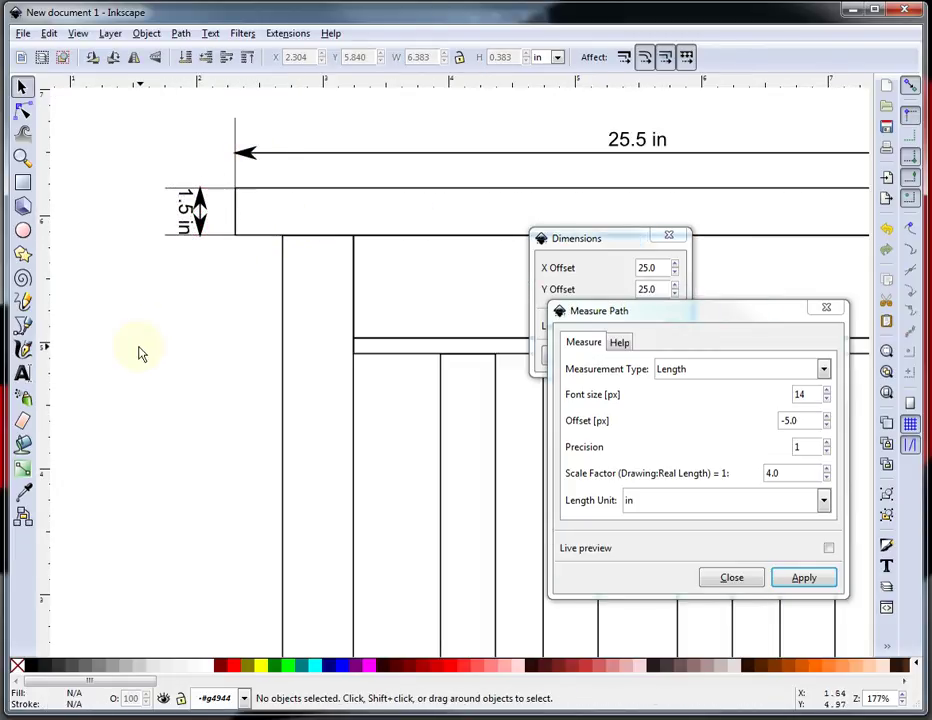
pyautogui.scroll(-3, 146, 333)
# Add dimension arrows to the table's left leg using the Dimensions extension
pyautogui.click(199, 325)
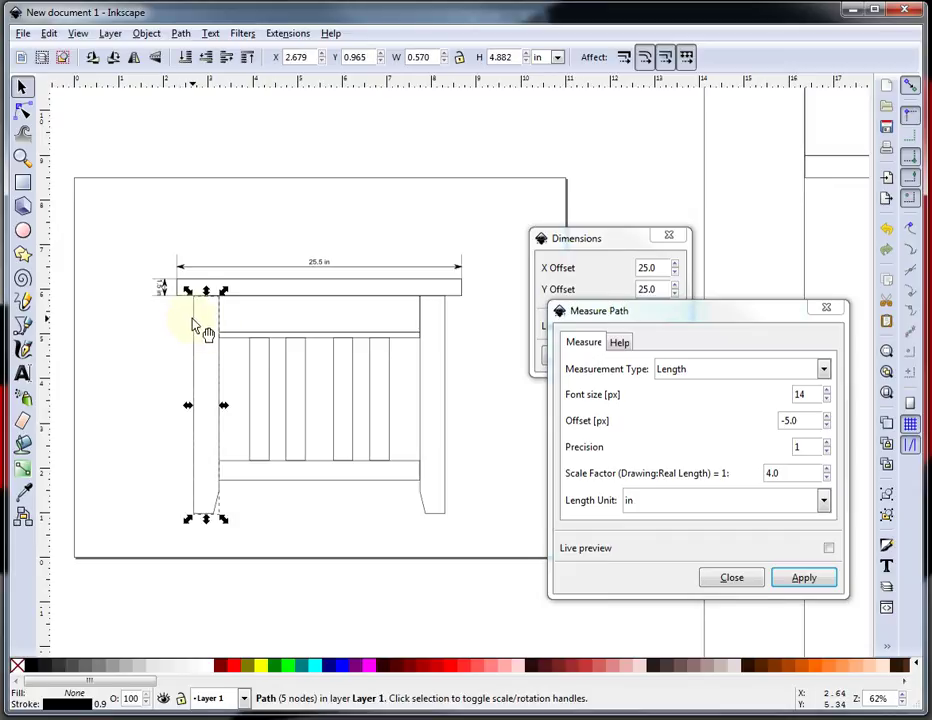
pyautogui.click(599, 245)
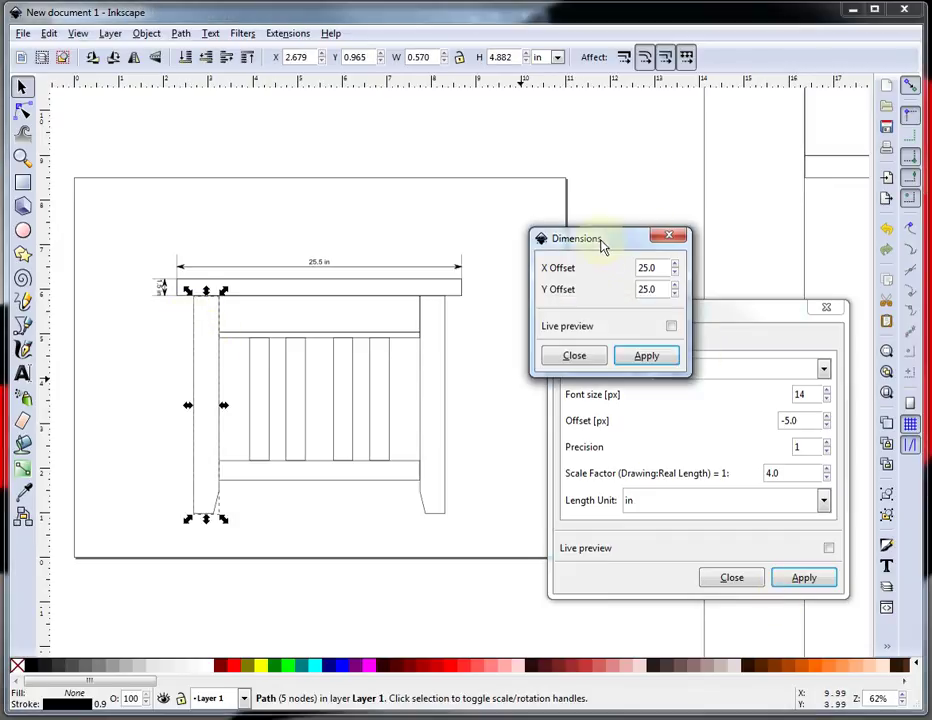
pyautogui.moveTo(616, 245); pyautogui.dragTo(681, 152)
pyautogui.click(704, 270)
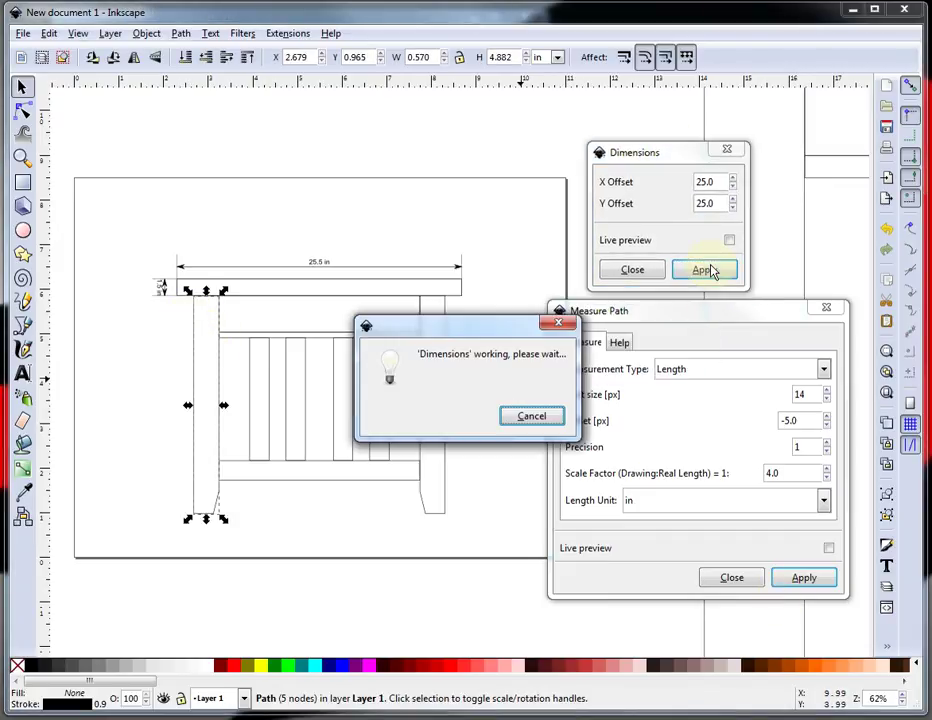
pyautogui.click(177, 427)
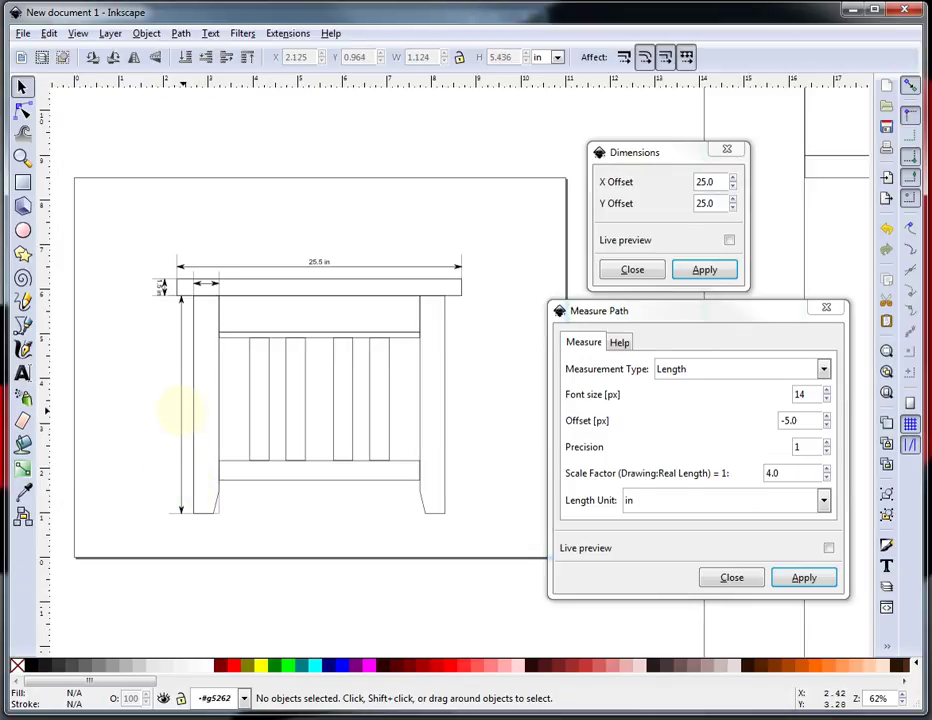
# Label the leg's vertical arrow 19.5 in and its width arrow 2.2 in
pyautogui.click(181, 410)
pyautogui.click(808, 580)
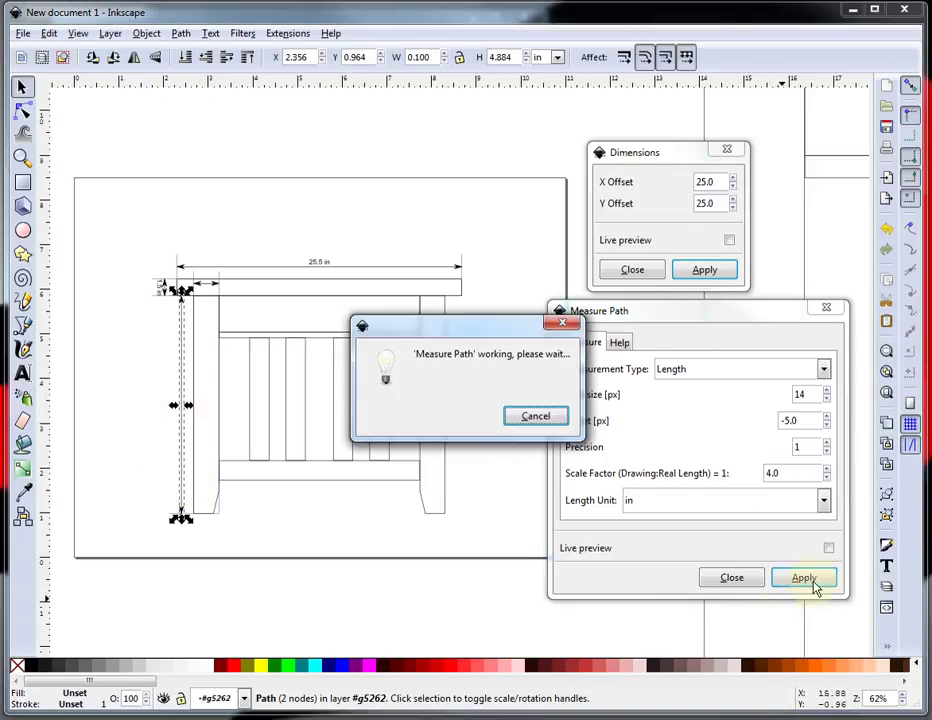
pyautogui.click(370, 553)
pyautogui.scroll(2, 168, 405)
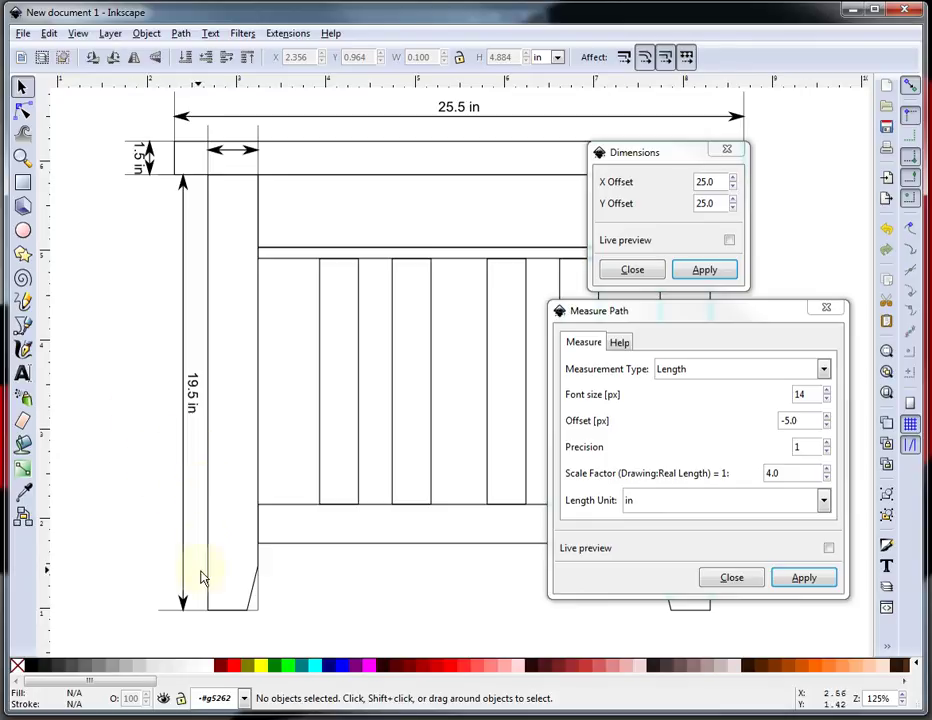
pyautogui.click(230, 151)
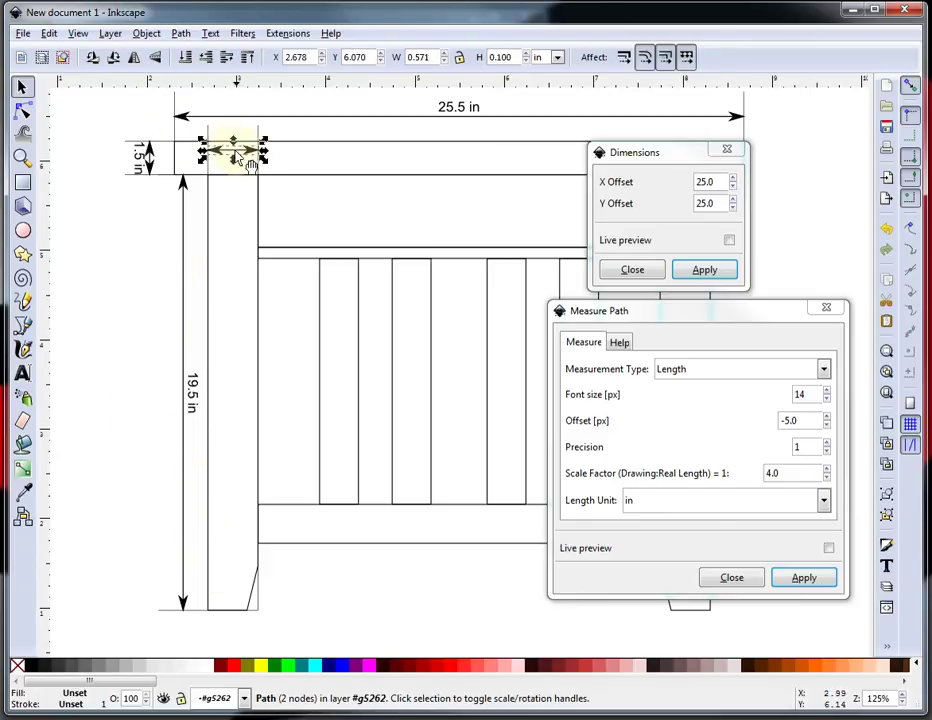
pyautogui.click(802, 578)
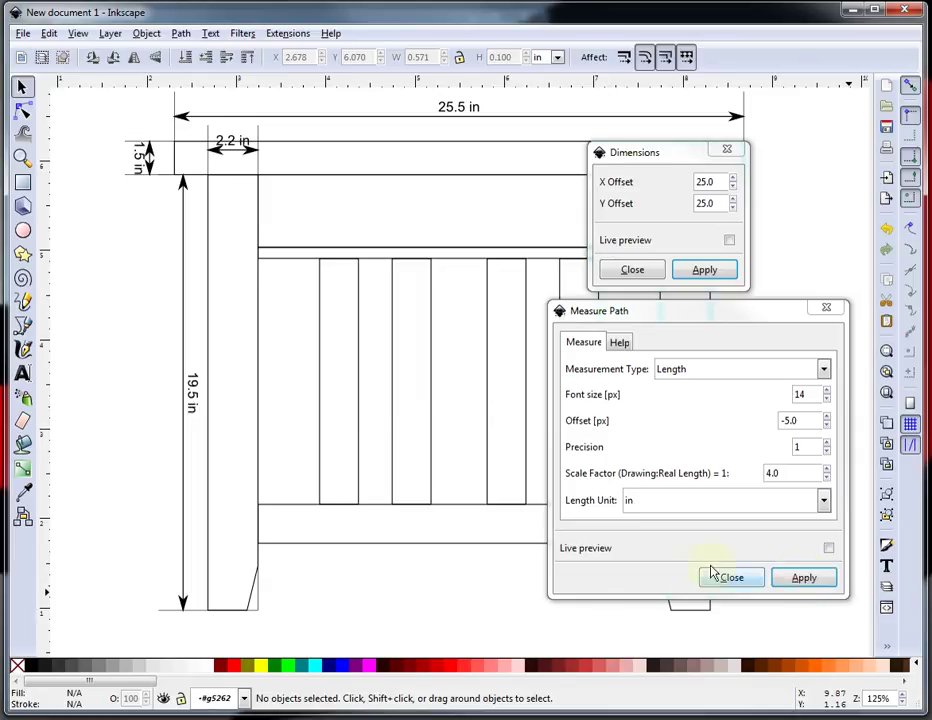
# Drag the 2.2 in label and its short arrow down toward the left leg's bottom
pyautogui.keyDown('ctrl'); pyautogui.click(233, 150); pyautogui.keyUp('ctrl')
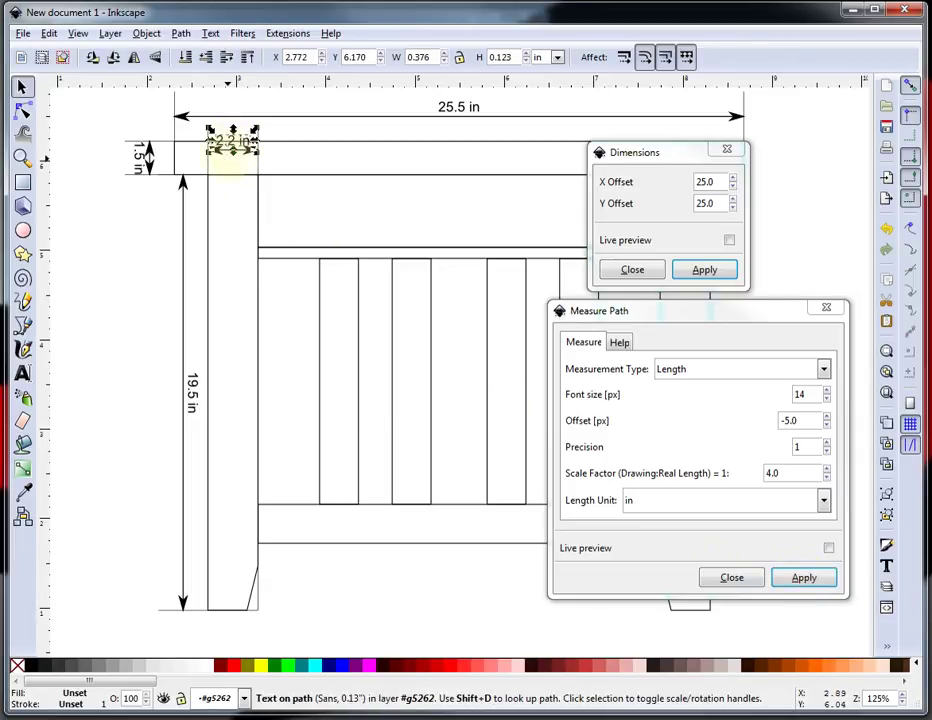
pyautogui.moveTo(227, 158)
pyautogui.mouseDown()
pyautogui.moveTo(250, 560)
pyautogui.moveTo(234, 621)
pyautogui.moveTo(239, 647)
pyautogui.moveTo(230, 626)
pyautogui.mouseUp()
pyautogui.click(226, 192)
pyautogui.click(233, 150)
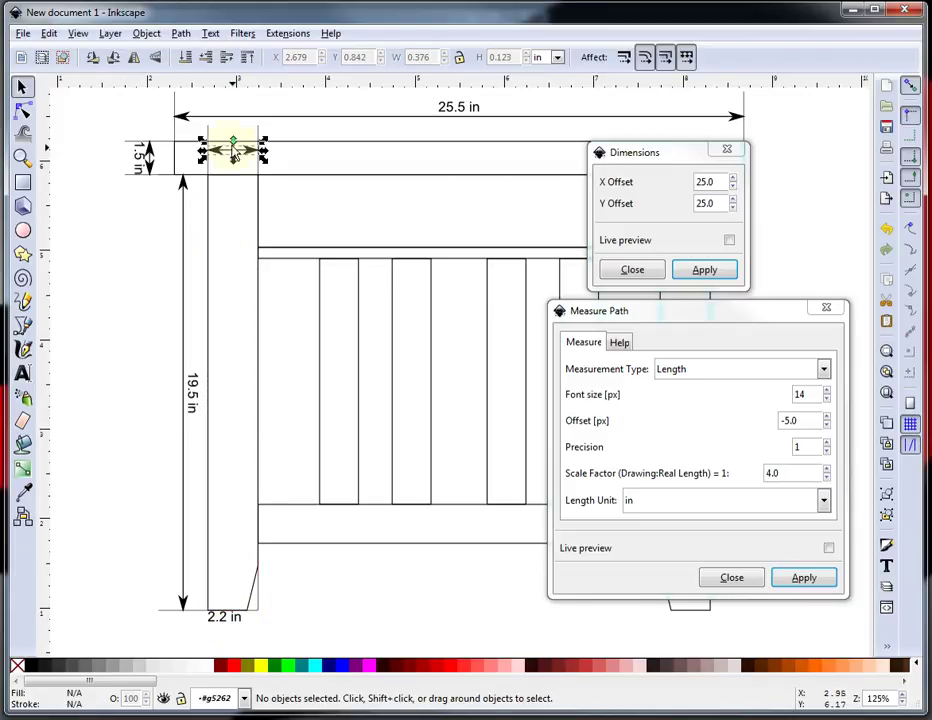
pyautogui.moveTo(233, 150); pyautogui.dragTo(241, 638)
# Move a stray small label back up to the drawing's top and clear the selection
pyautogui.scroll(-5, 333, 558)
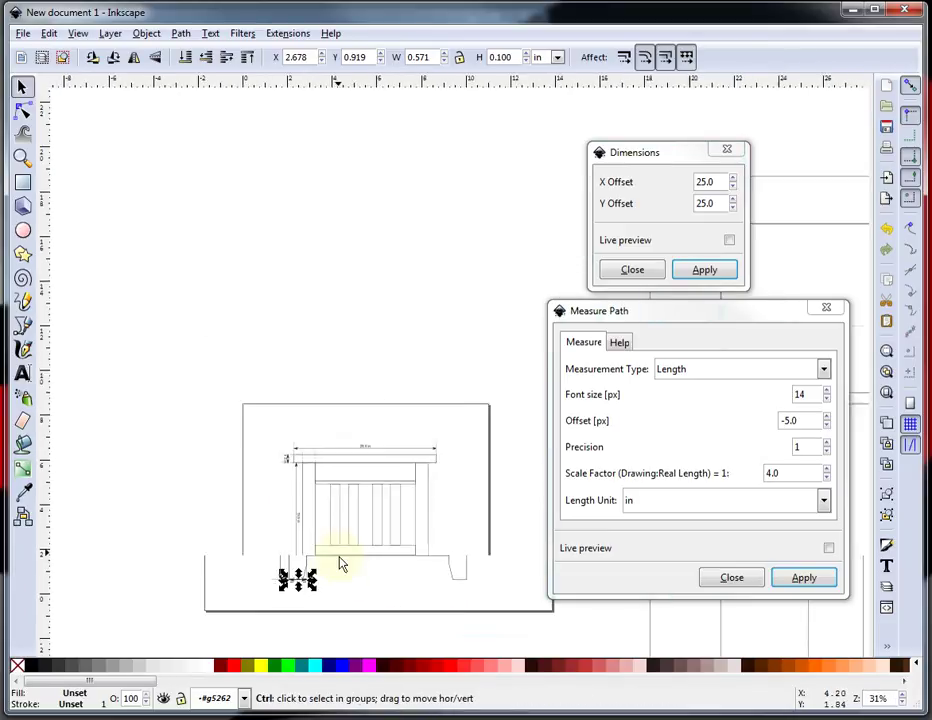
pyautogui.press('Tab')
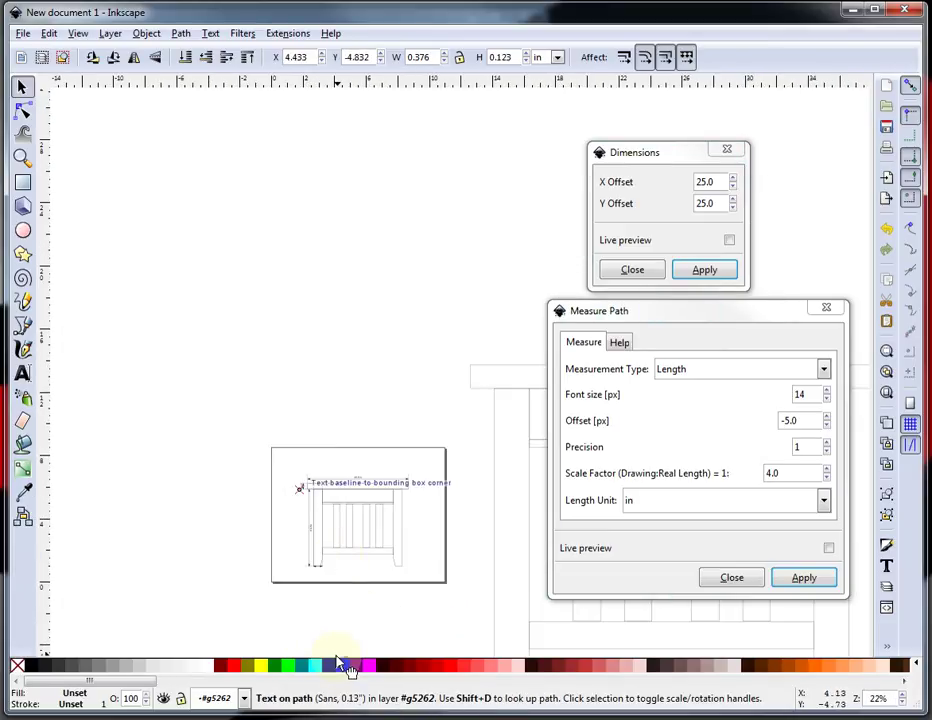
pyautogui.press('Tab')
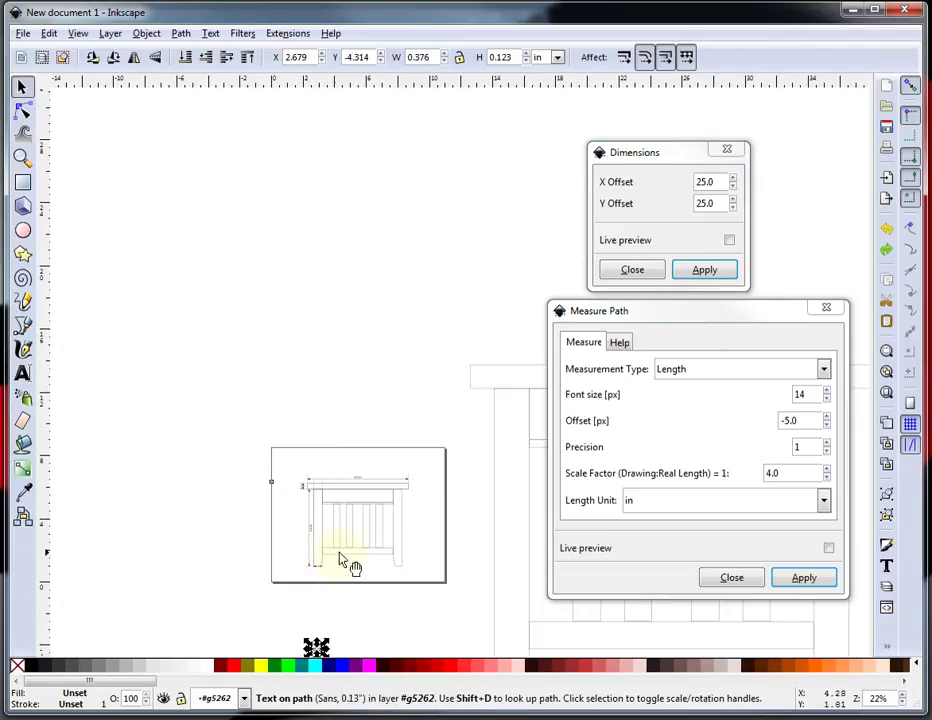
pyautogui.keyDown('ctrl'); pyautogui.click(320, 566); pyautogui.keyUp('ctrl')
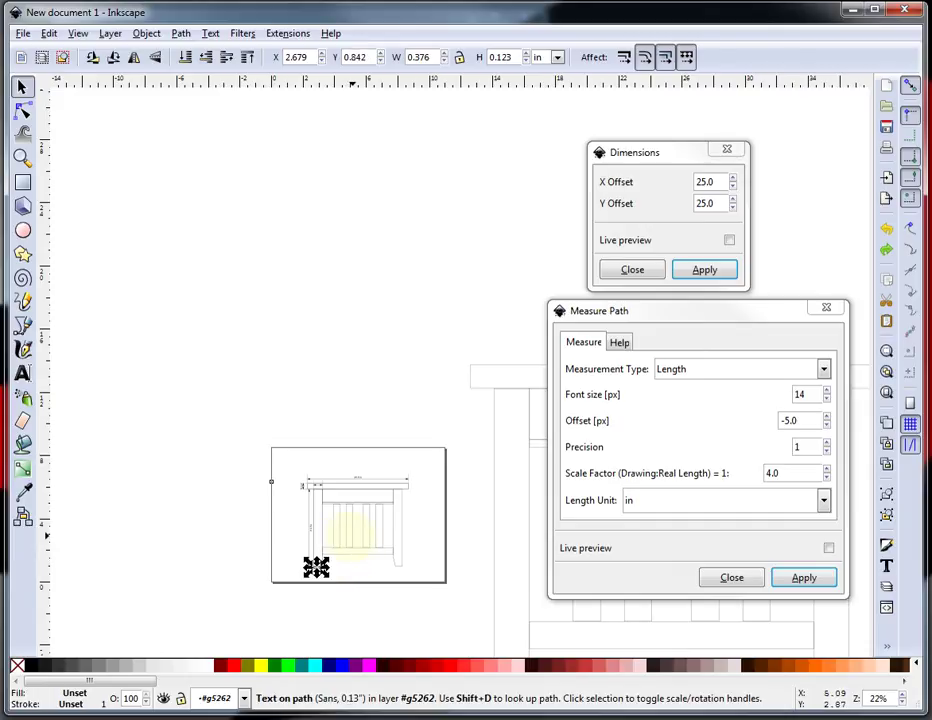
pyautogui.moveTo(345, 575); pyautogui.dragTo(347, 490)
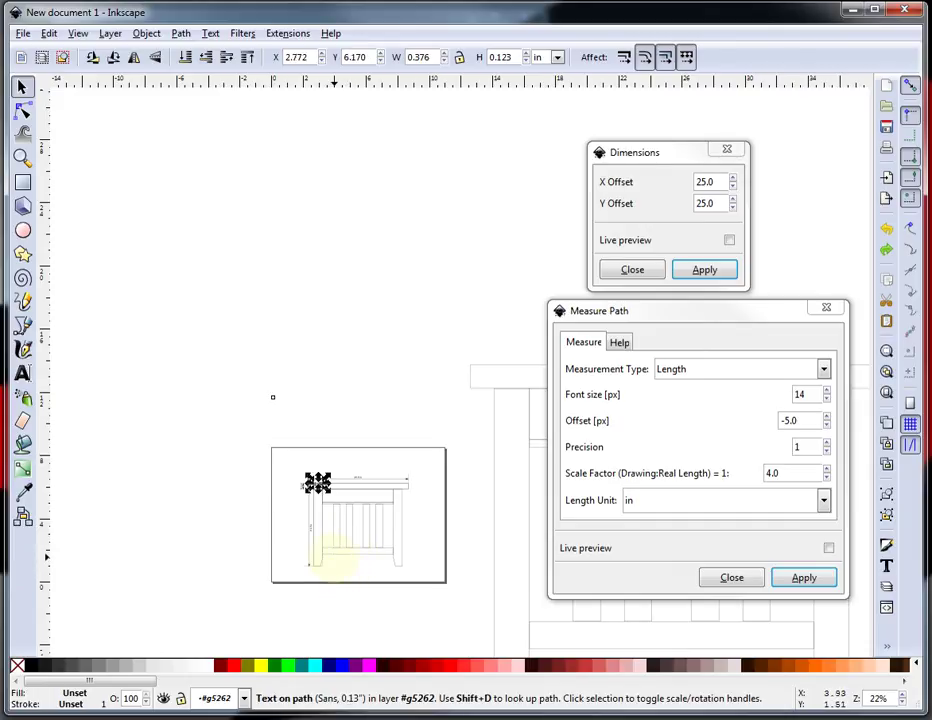
pyautogui.scroll(3, 318, 599)
pyautogui.click(297, 571)
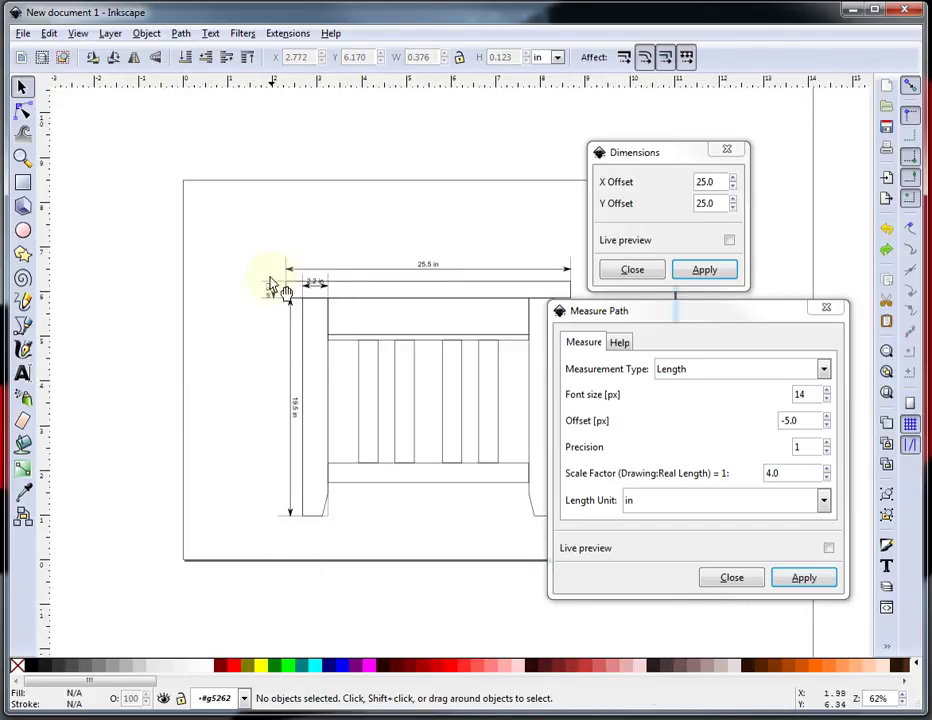
# Select the 2.2 in arrow with its text and move them to the table's bottom
pyautogui.scroll(2, 308, 379)
pyautogui.scroll(3, 313, 415)
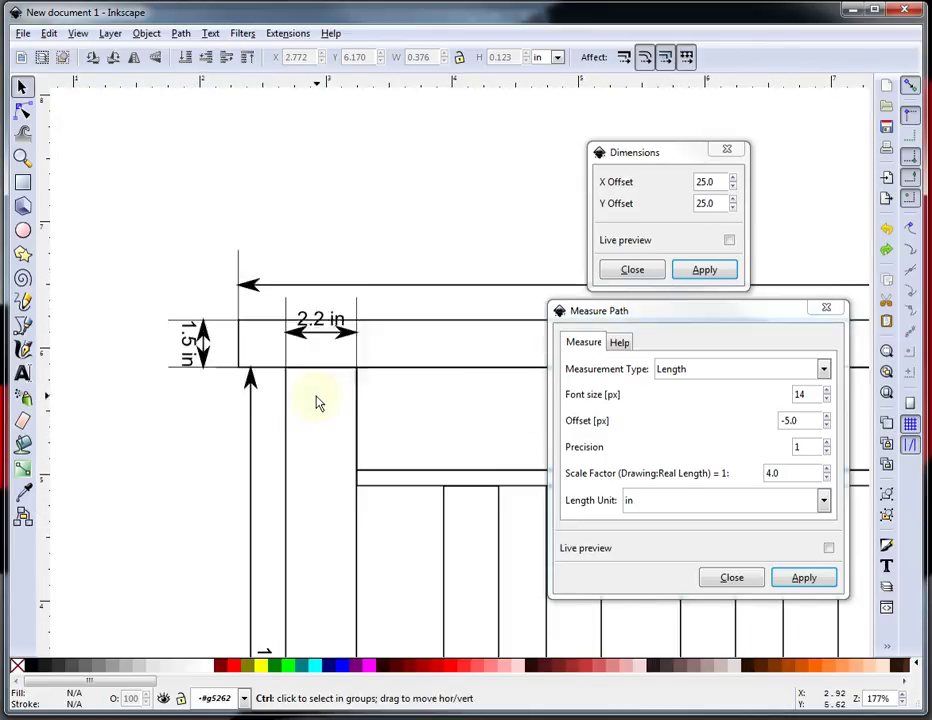
pyautogui.click(320, 323)
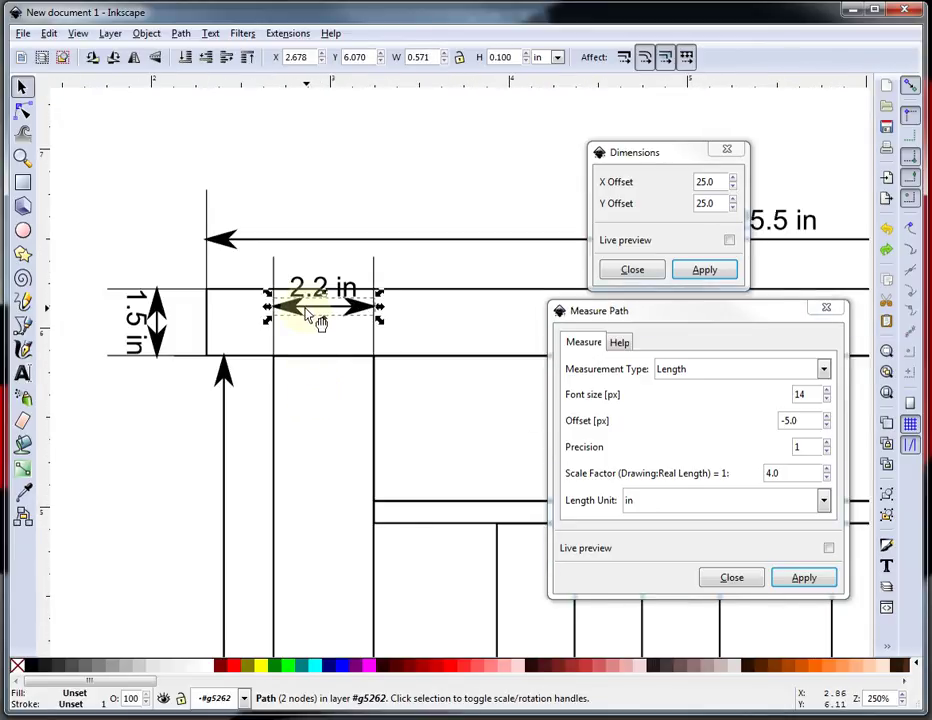
pyautogui.keyDown('shift'); pyautogui.click(318, 287); pyautogui.keyUp('shift')
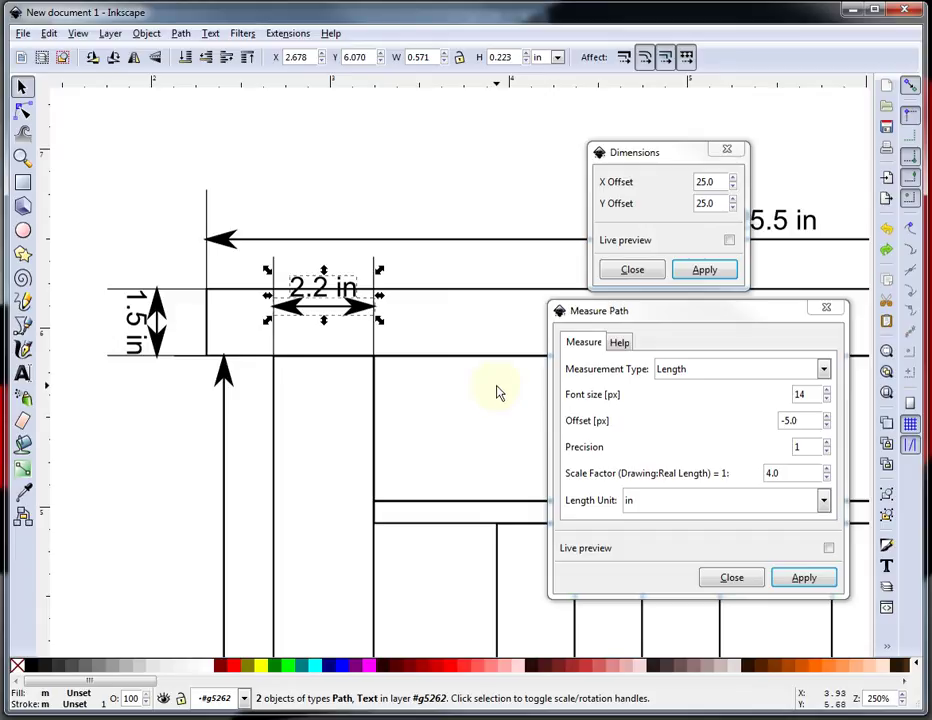
pyautogui.scroll(-4, 302, 433)
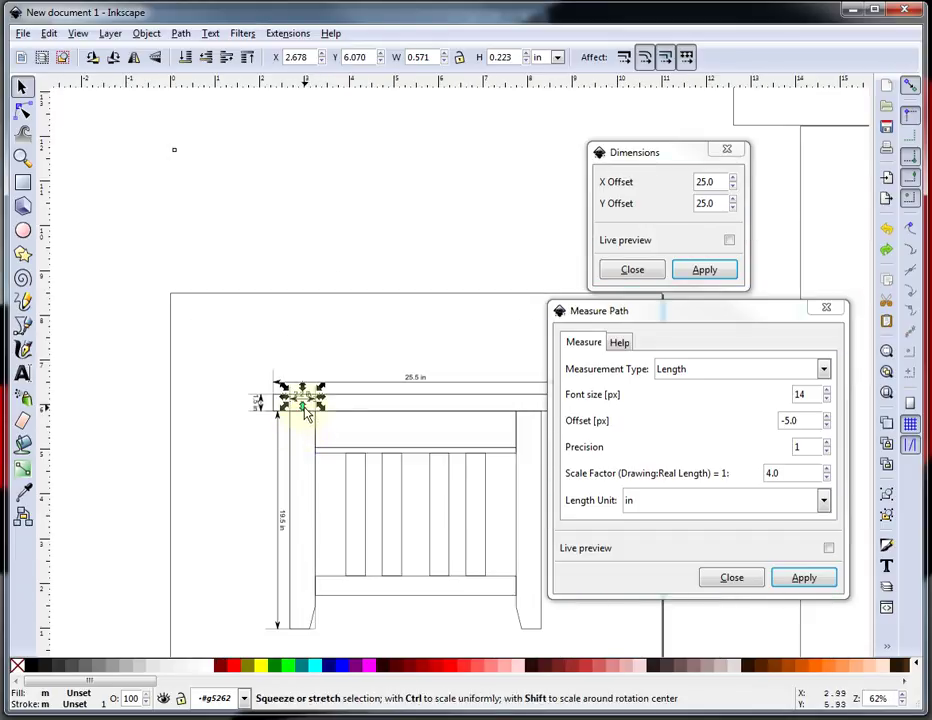
pyautogui.moveTo(318, 410); pyautogui.dragTo(312, 650)
# Restore the accidentally nudged left leg outline to its original position
pyautogui.scroll(-1, 340, 646)
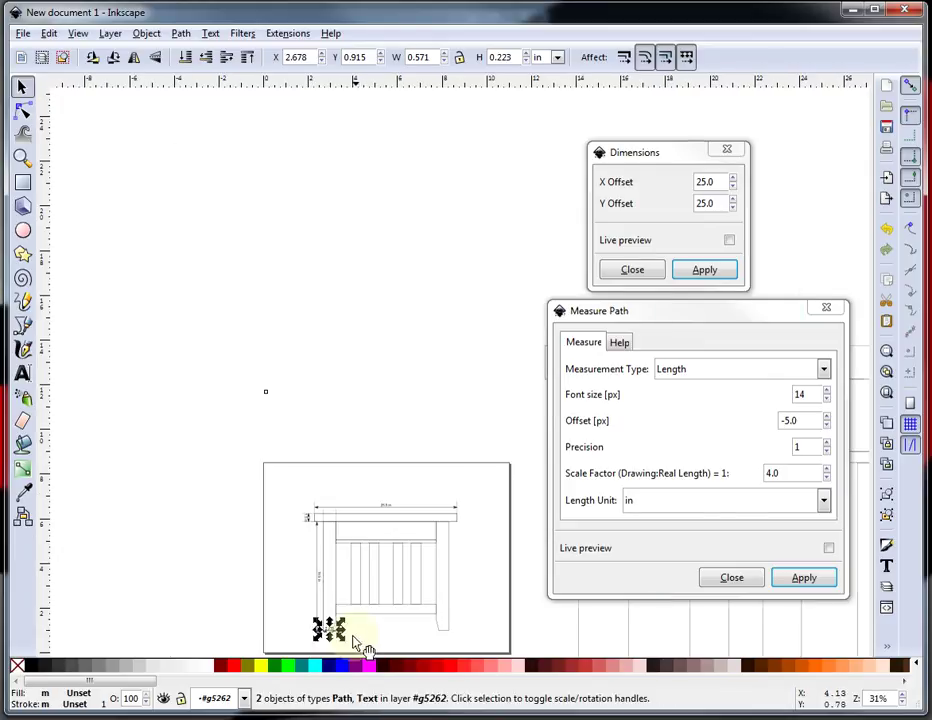
pyautogui.scroll(4, 335, 645)
pyautogui.scroll(2, 318, 643)
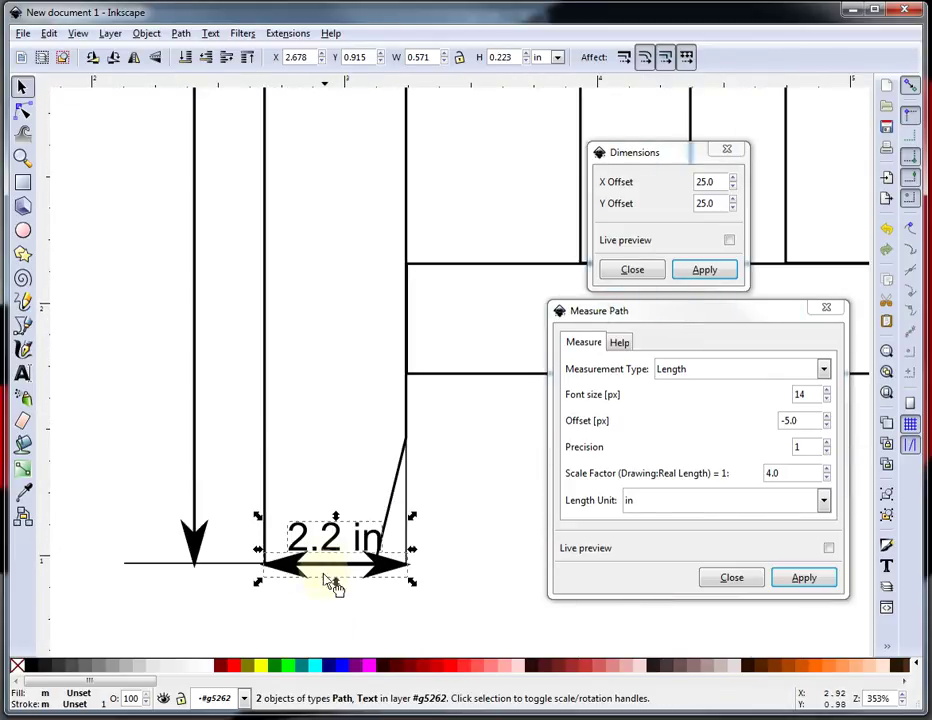
pyautogui.moveTo(327, 585); pyautogui.dragTo(352, 570)
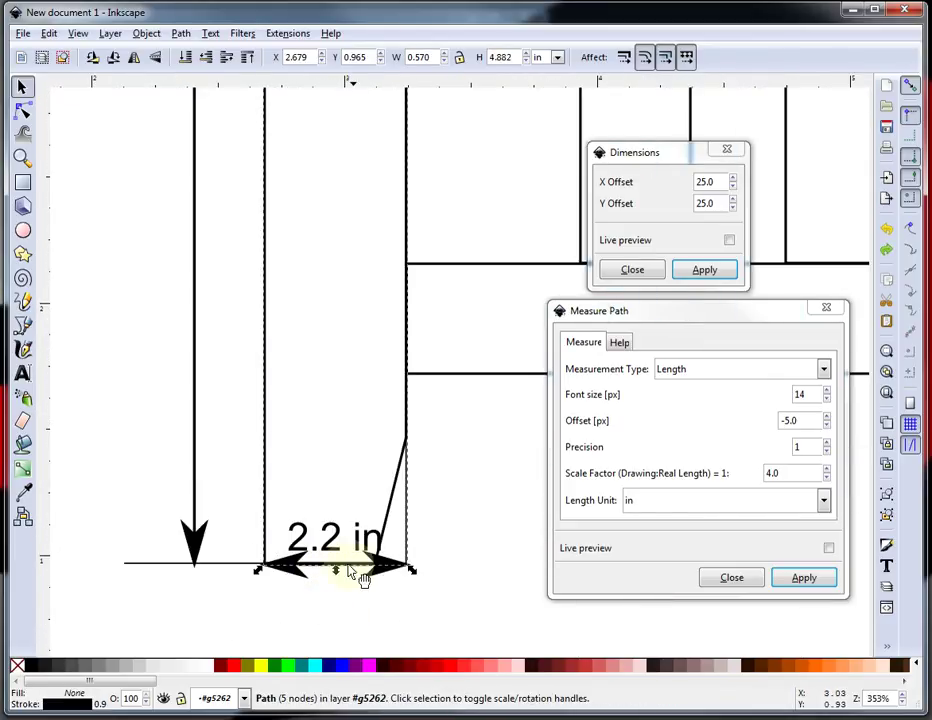
pyautogui.moveTo(235, 482); pyautogui.dragTo(451, 610)
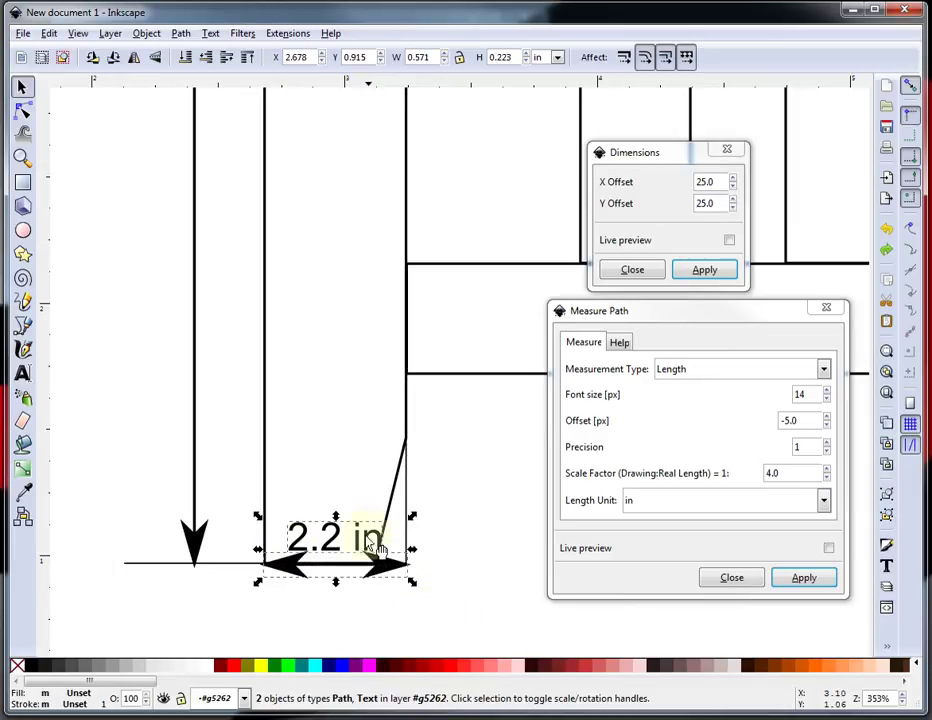
# Fine-tune the 2.2 in dimension so it sits just below the leg's bottom edge
pyautogui.moveTo(368, 545); pyautogui.dragTo(478, 582)
pyautogui.click(478, 582)
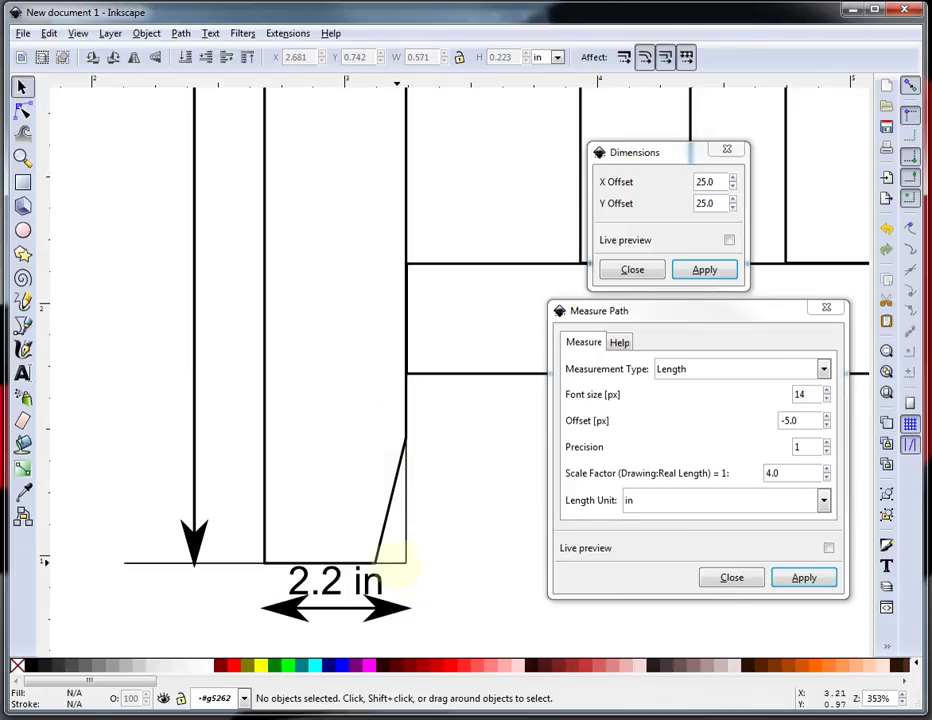
pyautogui.click(410, 564)
pyautogui.click(424, 588)
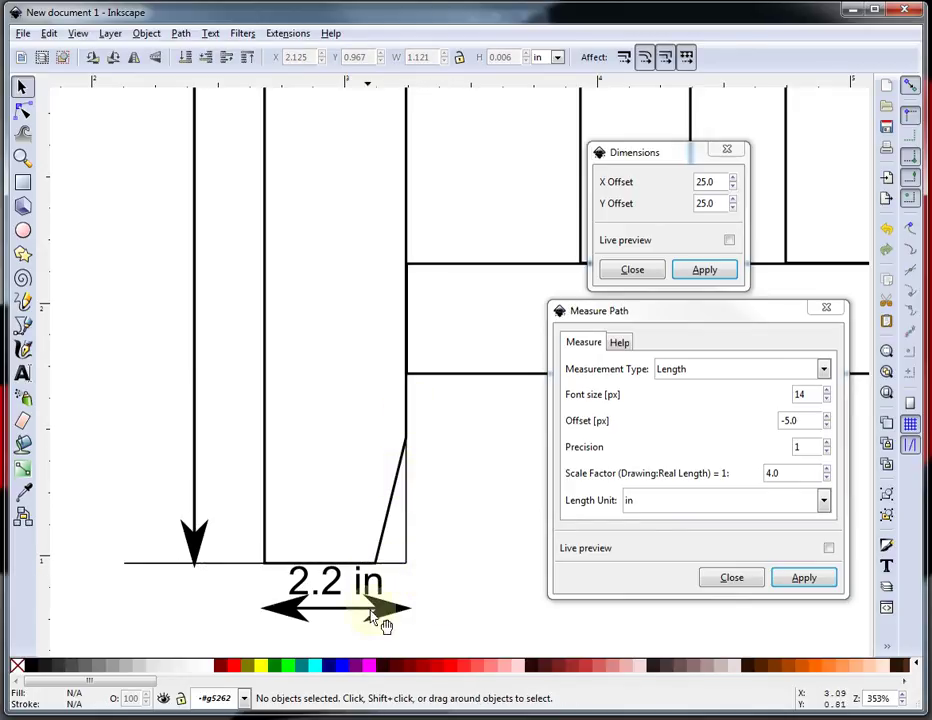
pyautogui.moveTo(377, 616)
pyautogui.mouseDown()
pyautogui.moveTo(395, 622)
pyautogui.moveTo(381, 640)
pyautogui.moveTo(374, 632)
pyautogui.mouseUp()
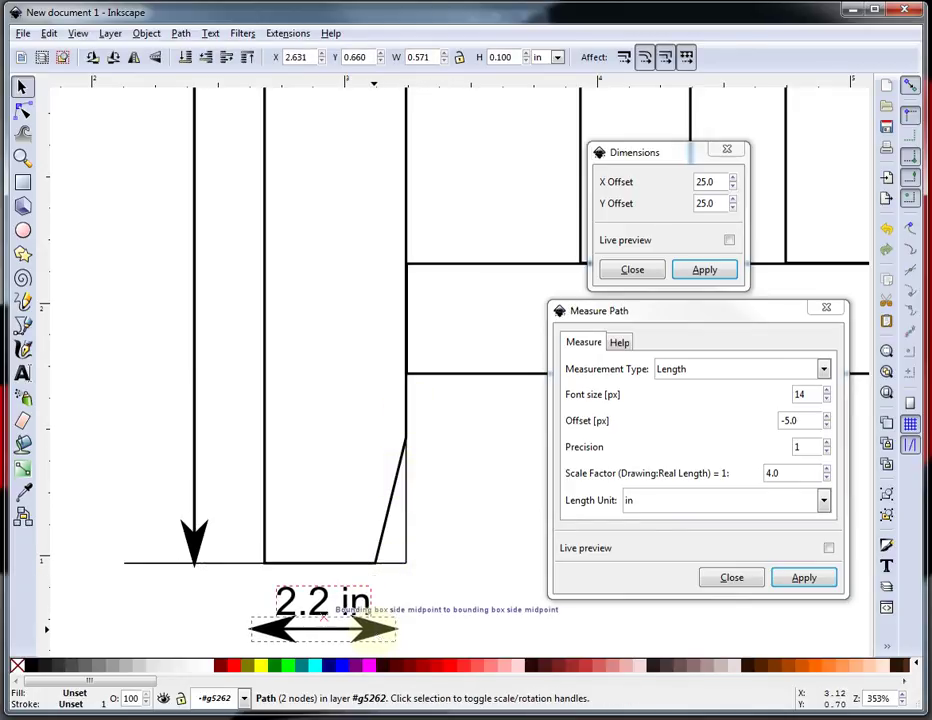
pyautogui.click(437, 556)
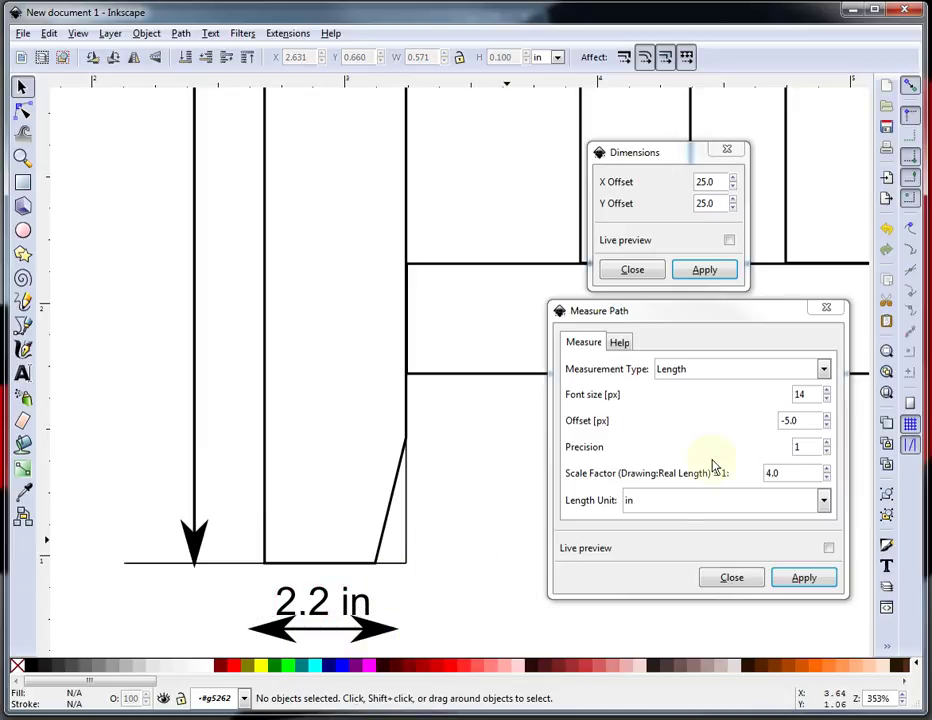
# Replace the 2.2 in label by re-measuring the arrow at 2-decimal precision, giving 2.24 in
pyautogui.click(314, 604)
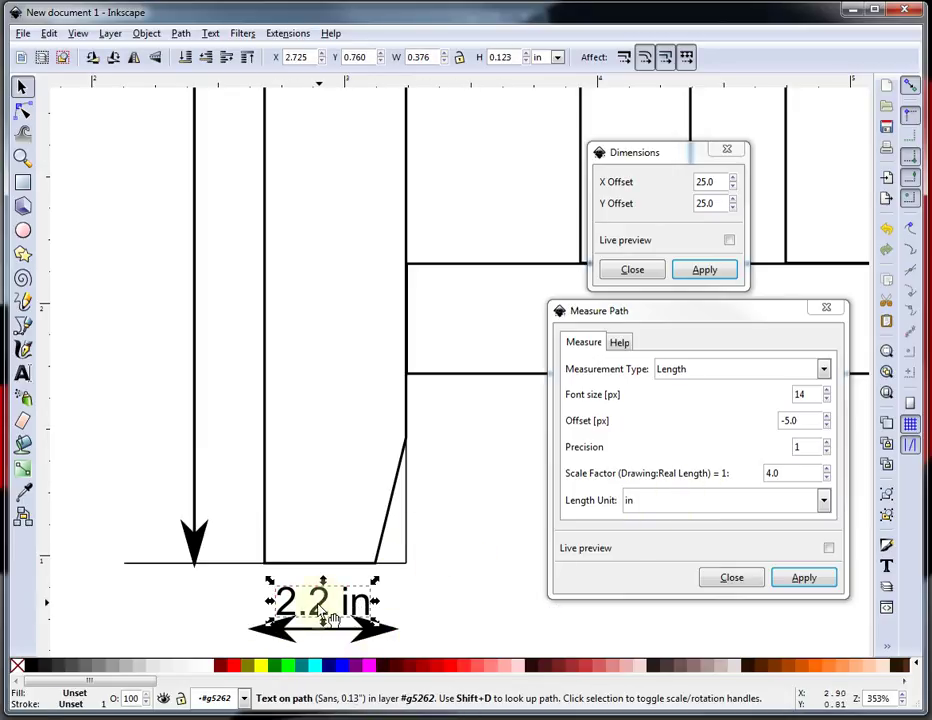
pyautogui.press('Delete')
pyautogui.click(332, 630)
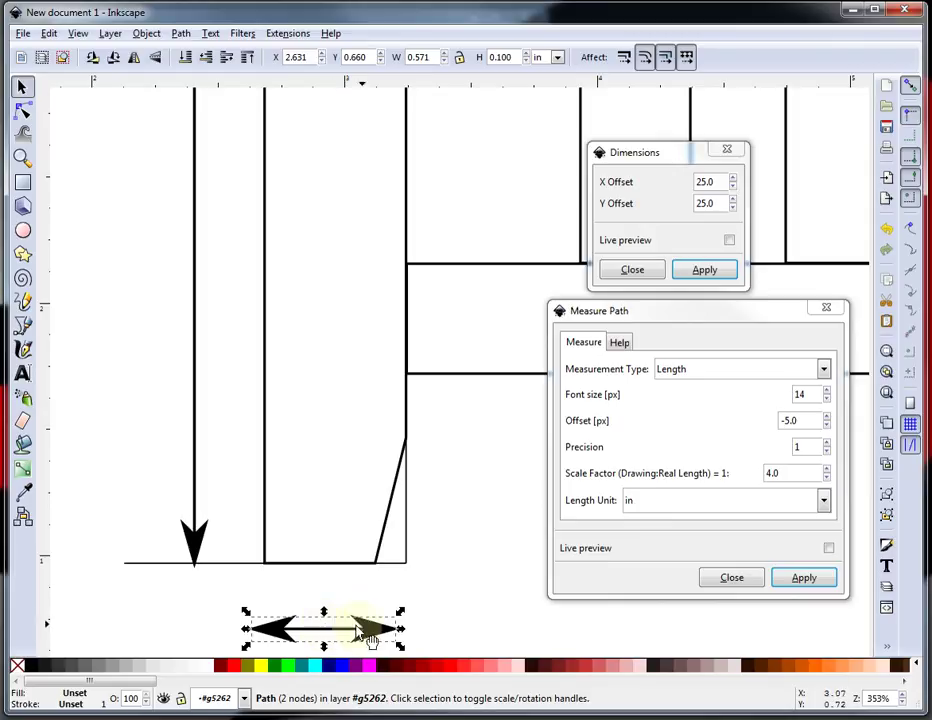
pyautogui.click(826, 445)
pyautogui.click(800, 580)
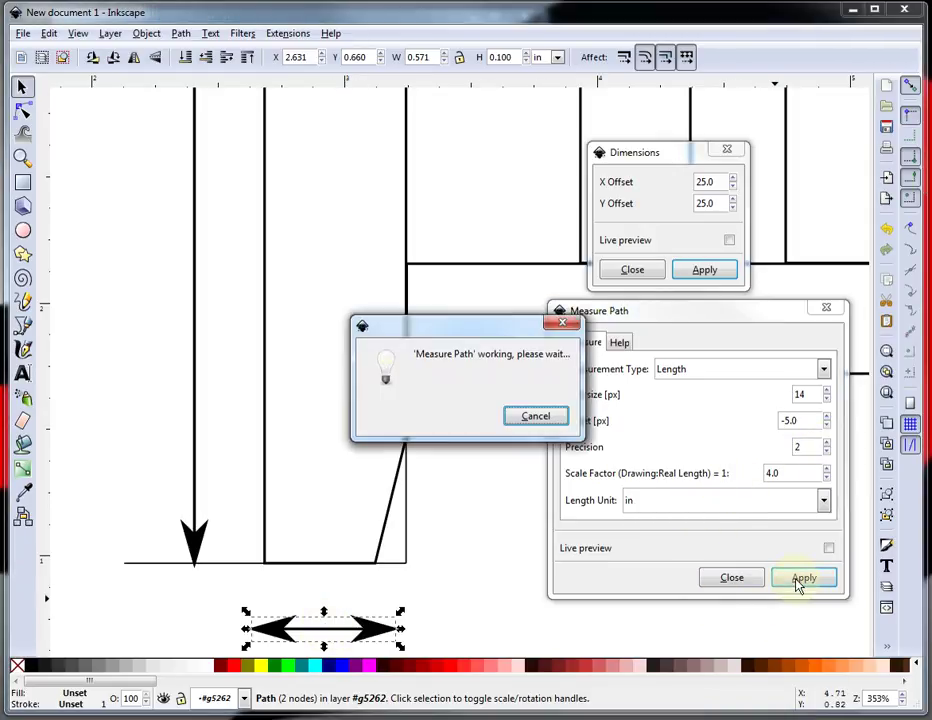
# Edit the 2.24 in label text to read 2.25 in
pyautogui.doubleClick(340, 600)
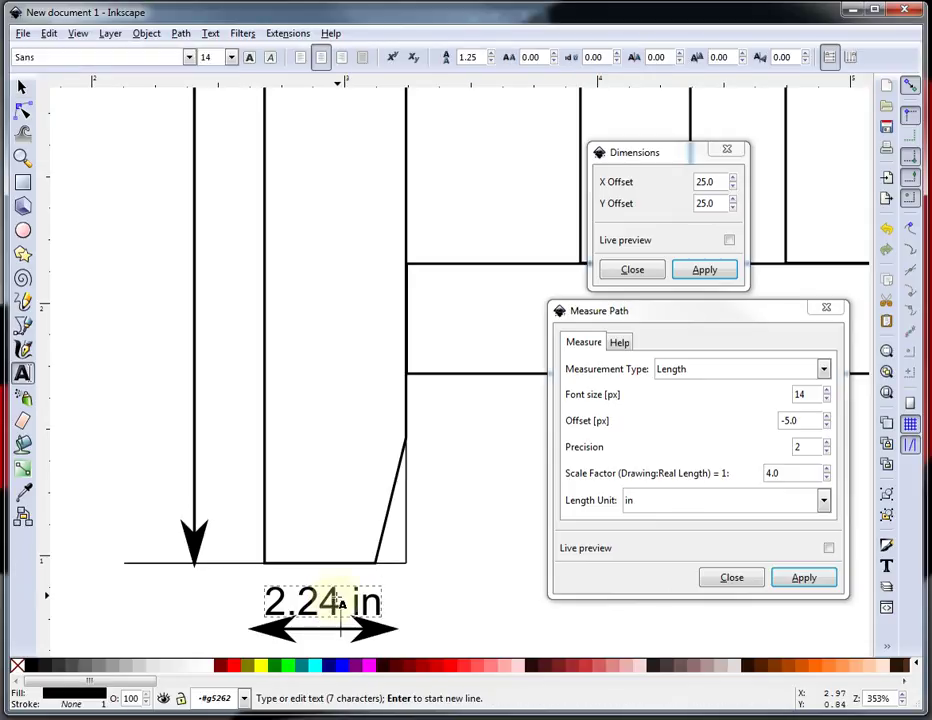
pyautogui.press('BackSpace')
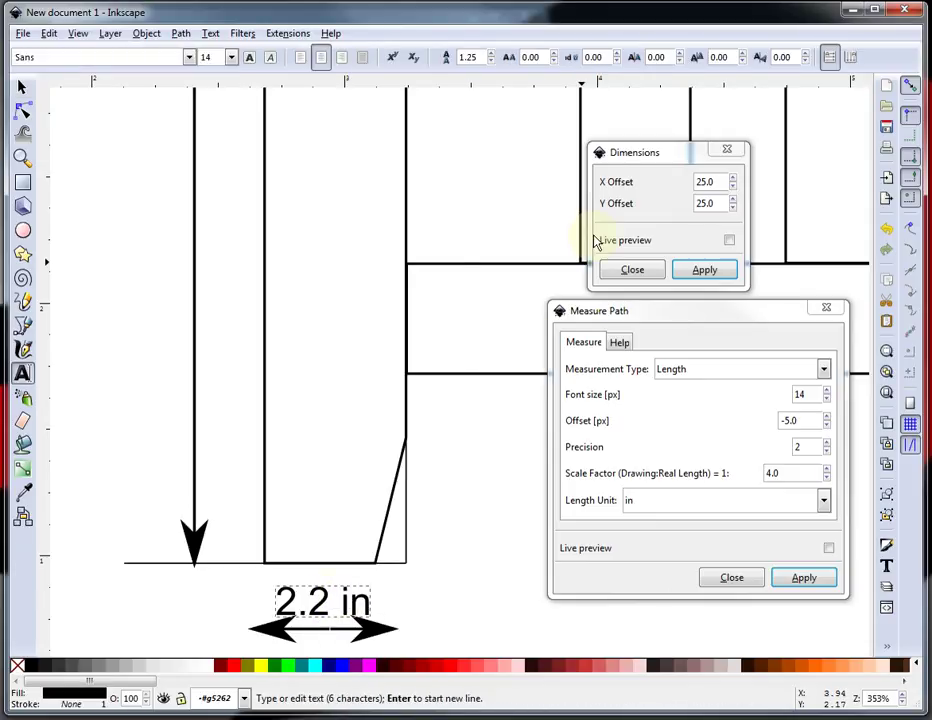
pyautogui.write('5')
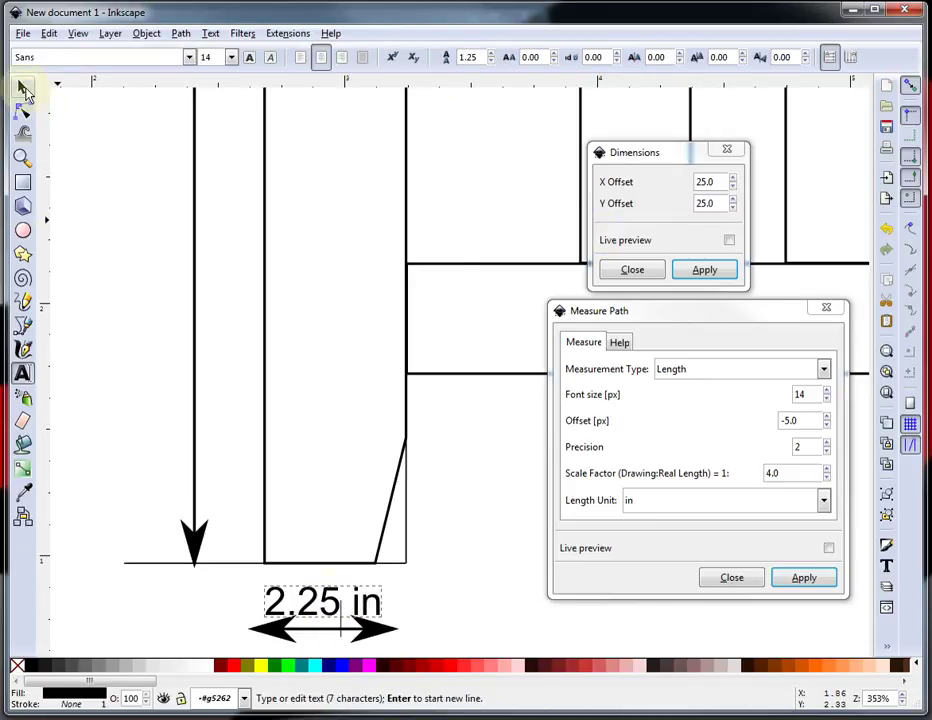
pyautogui.click(25, 88)
pyautogui.click(204, 505)
pyautogui.scroll(-1, 165, 493)
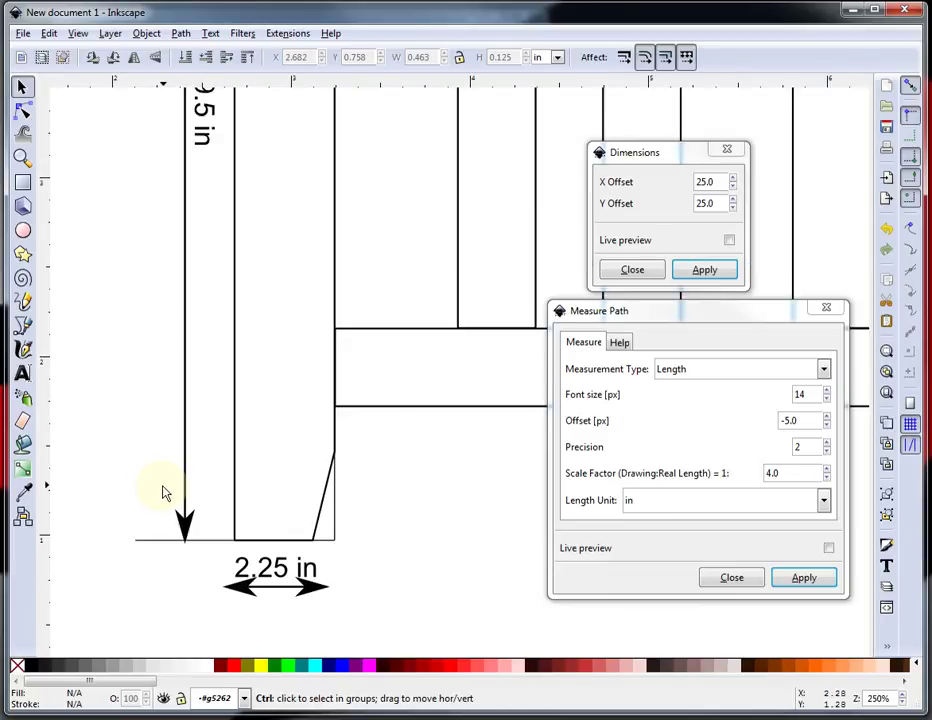
# Zoom out to 88% to show the full drawing and select the right table leg
pyautogui.scroll(-3, 165, 493)
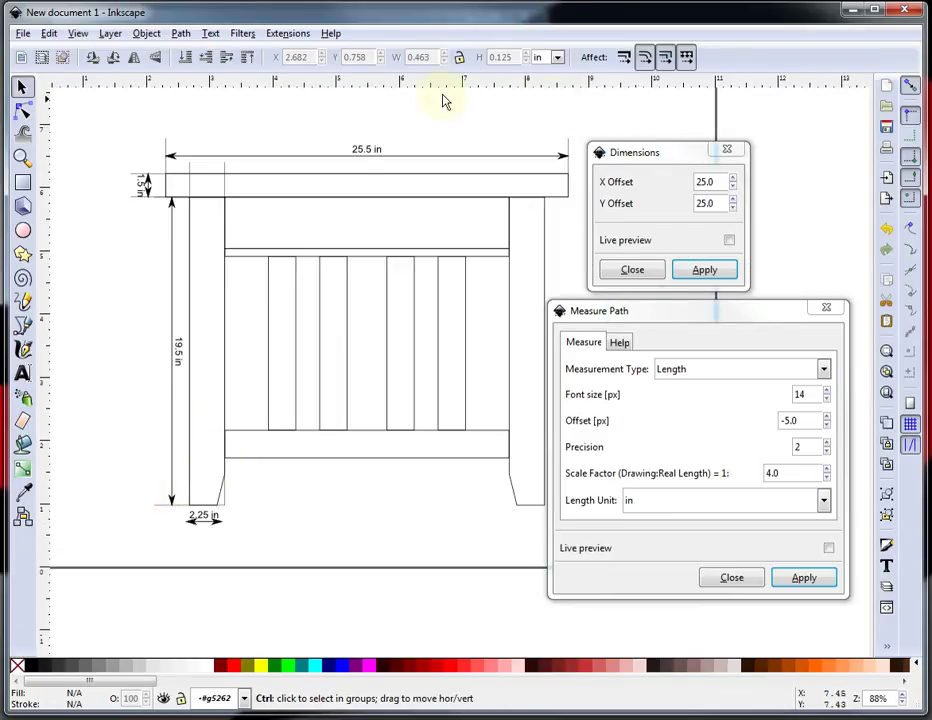
pyautogui.scroll(-1, 385, 258)
pyautogui.scroll(1, 450, 240)
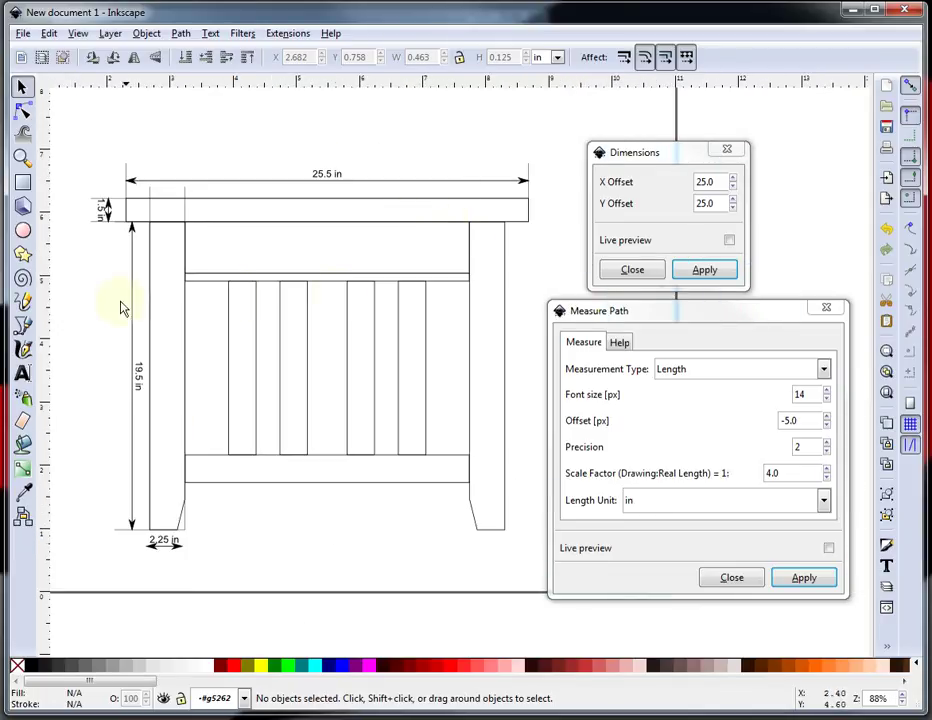
pyautogui.click(504, 250)
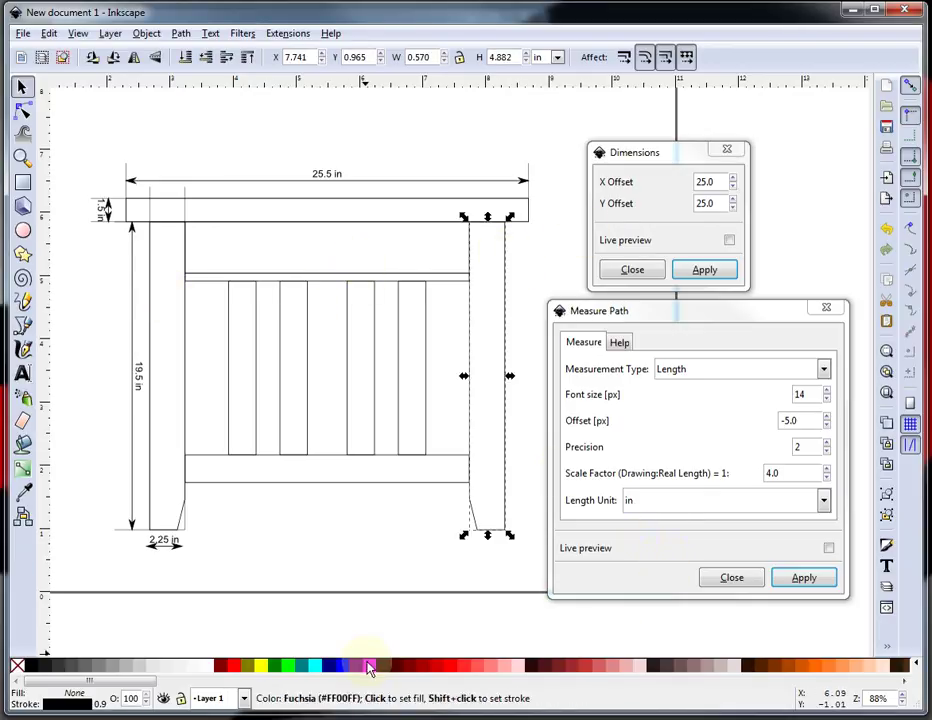